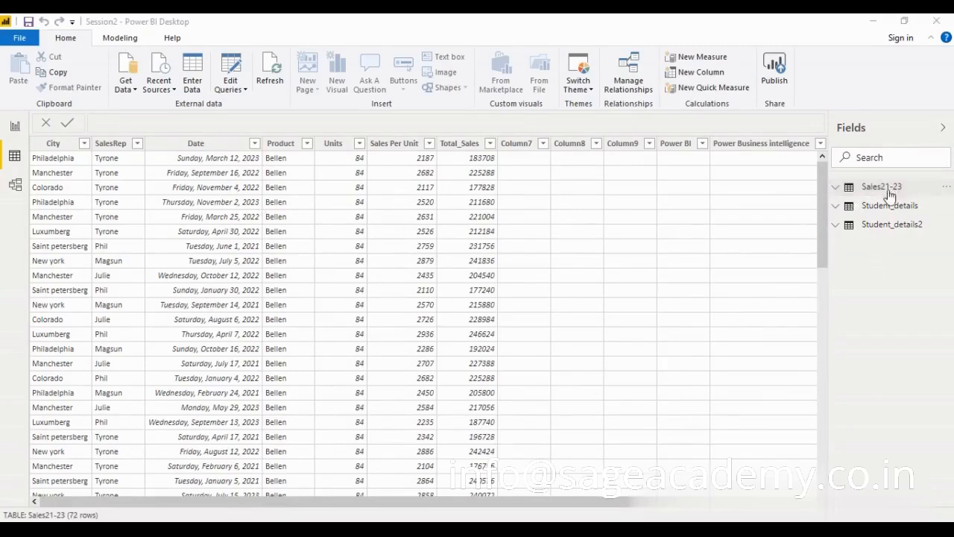
# Step: Open the Excel workbook Sales21-24.xlsx from the Data Analytics folder as a new data source
pyautogui.moveTo(884, 192)
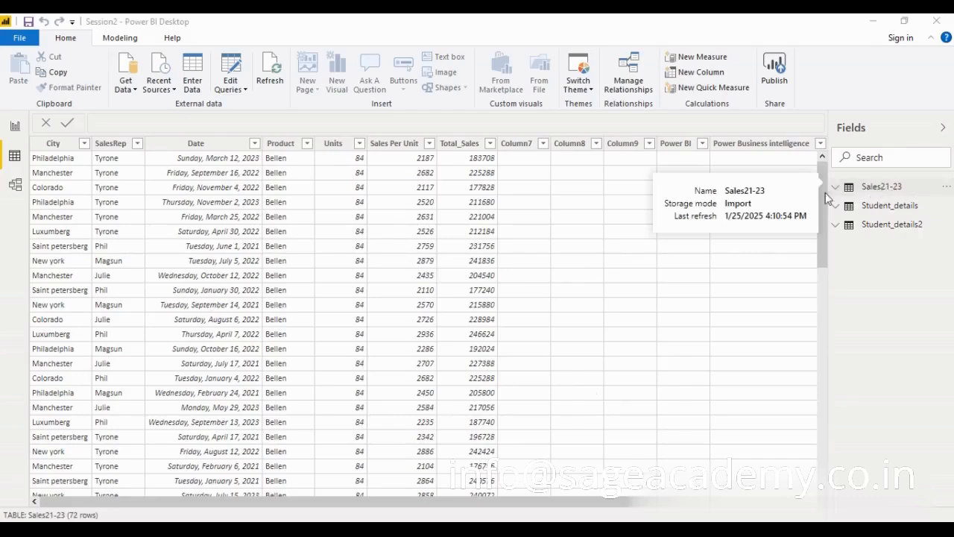
pyautogui.click(129, 86)
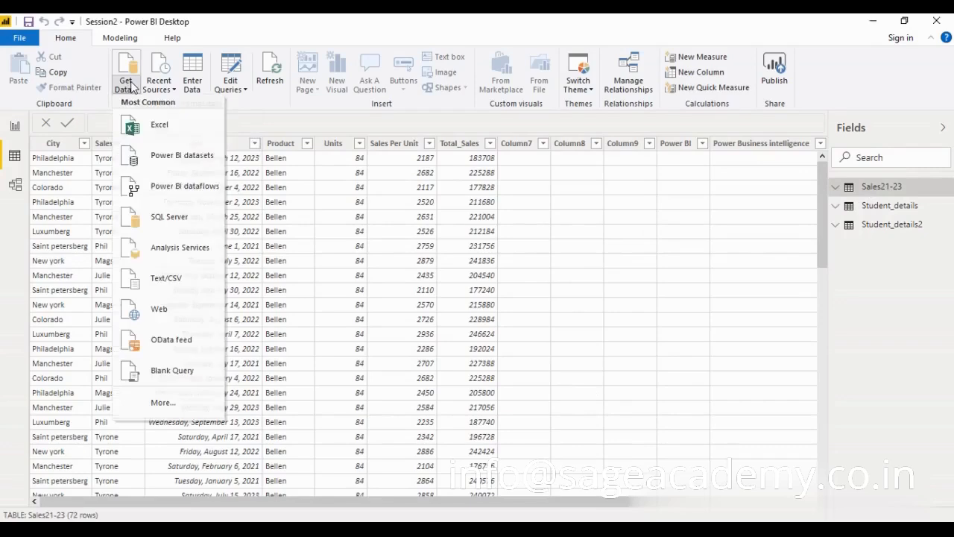
pyautogui.click(131, 86)
pyautogui.click(132, 86)
pyautogui.click(179, 132)
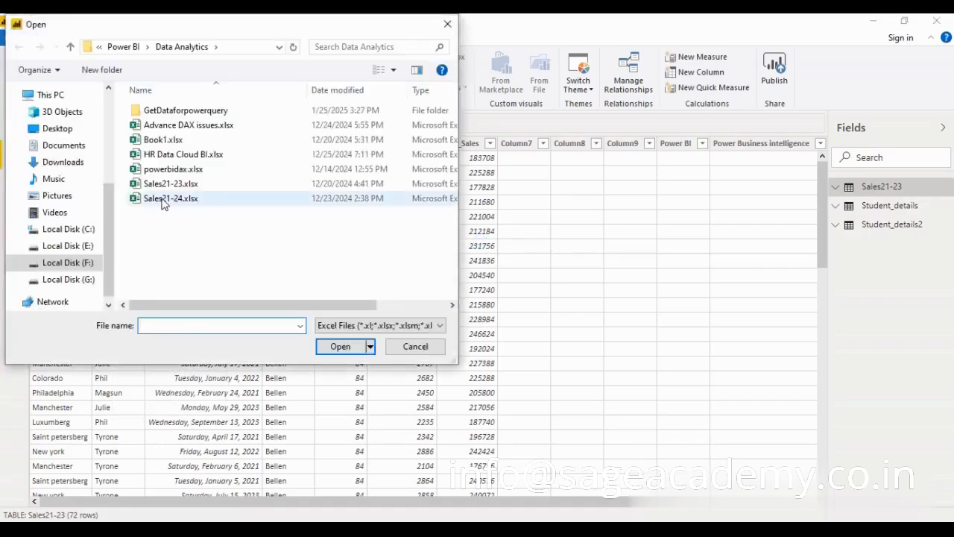
pyautogui.click(164, 198)
pyautogui.click(341, 346)
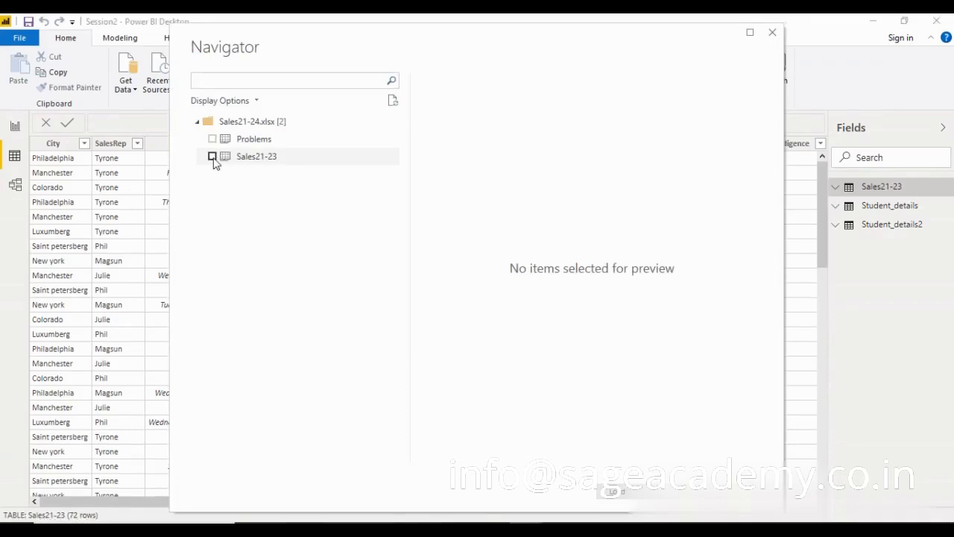
# Step: Select the Sales21-23 sheet of the workbook, check its preview, and load it into the model
pyautogui.click(212, 157)
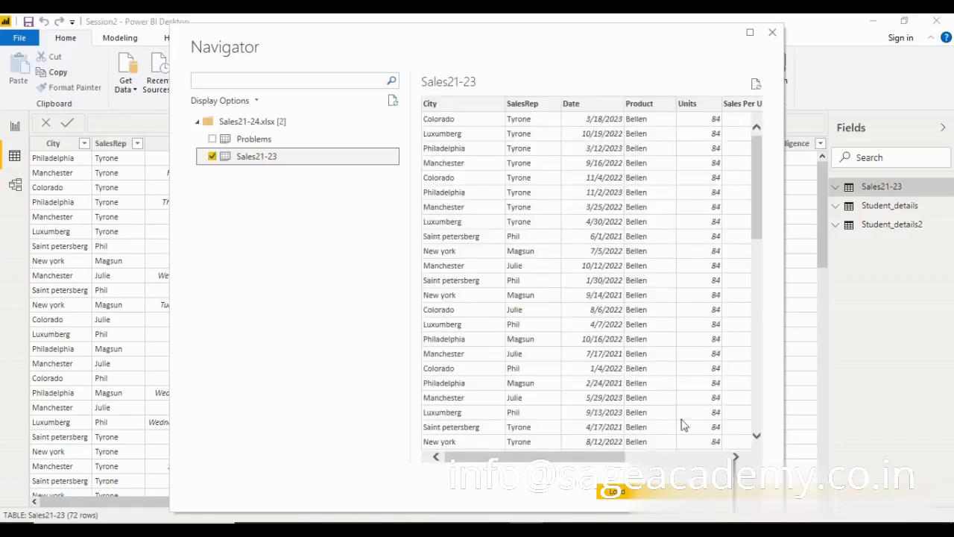
pyautogui.moveTo(756, 221)
pyautogui.mouseDown()
pyautogui.moveTo(756, 418)
pyautogui.moveTo(755, 221)
pyautogui.mouseUp()
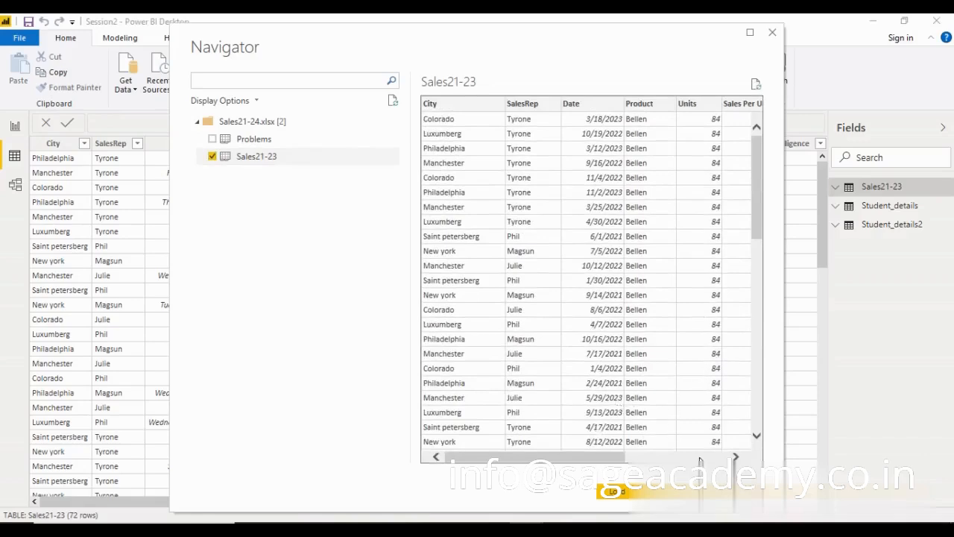
pyautogui.moveTo(525, 457)
pyautogui.mouseDown()
pyautogui.moveTo(630, 463)
pyautogui.moveTo(526, 465)
pyautogui.mouseUp()
pyautogui.moveTo(756, 242); pyautogui.dragTo(731, 144)
pyautogui.click(616, 493)
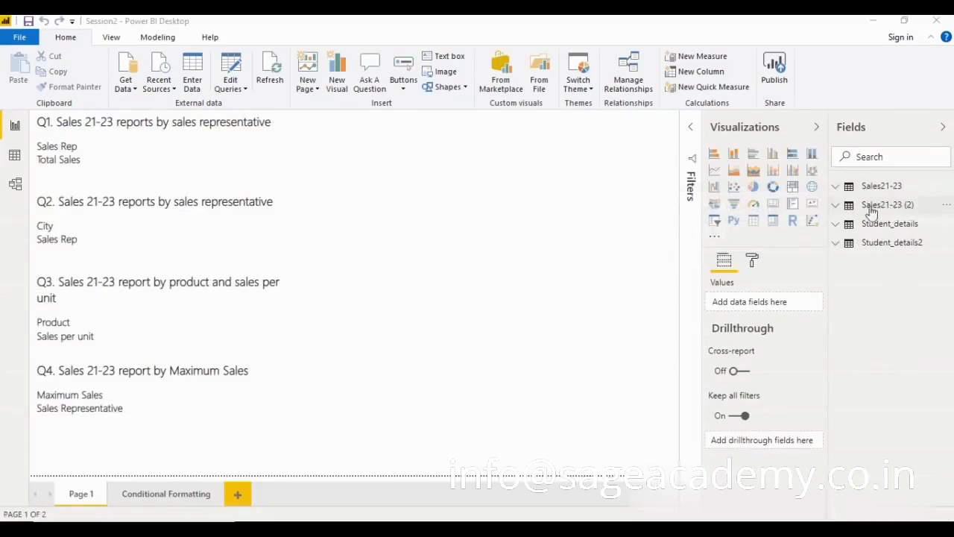
# Step: Rename the newly loaded table Sales21-23 (2) as Sales21-24
pyautogui.moveTo(891, 211)
pyautogui.click(945, 210)
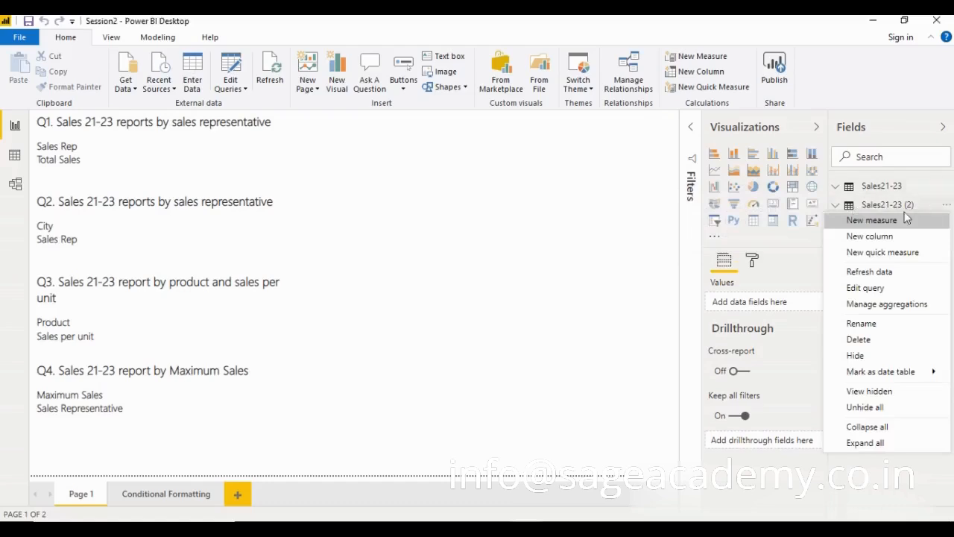
pyautogui.click(876, 320)
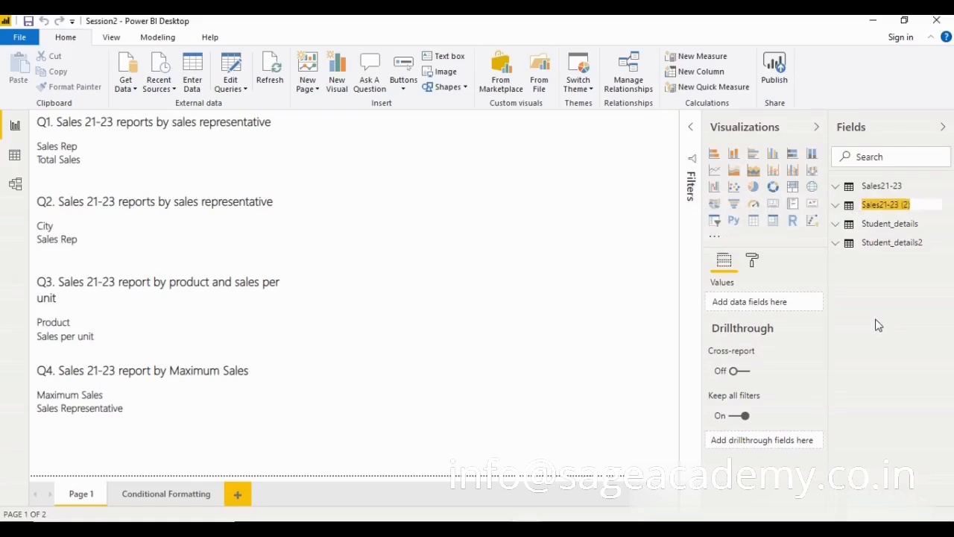
pyautogui.press('End')
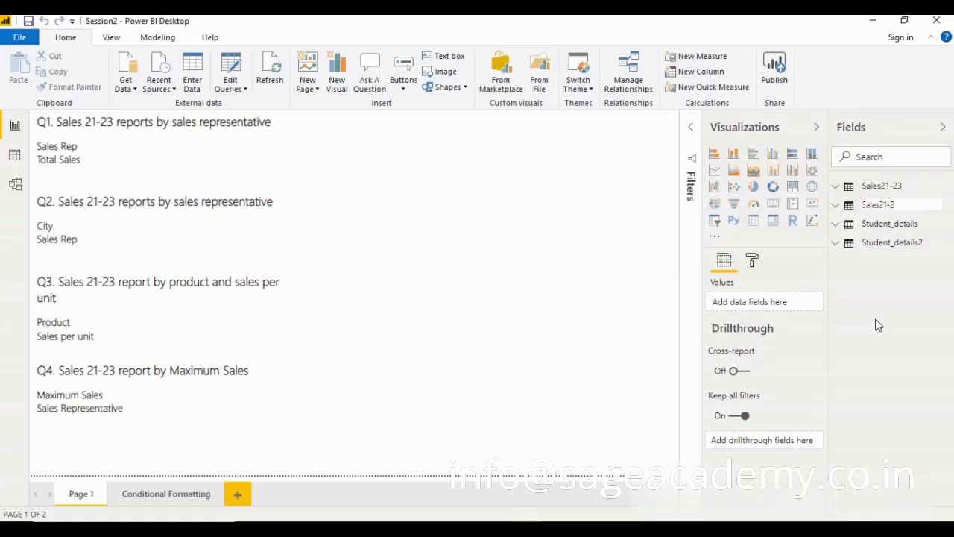
pyautogui.press('Return')
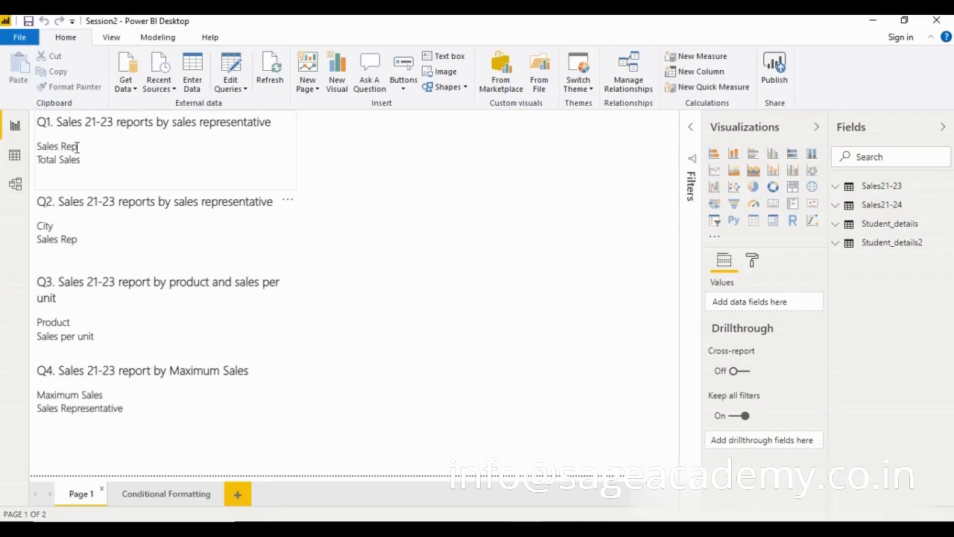
# Step: Add a new report page and build a table visual with SalesRep and Total sales from the Sales21-24 table
pyautogui.click(238, 495)
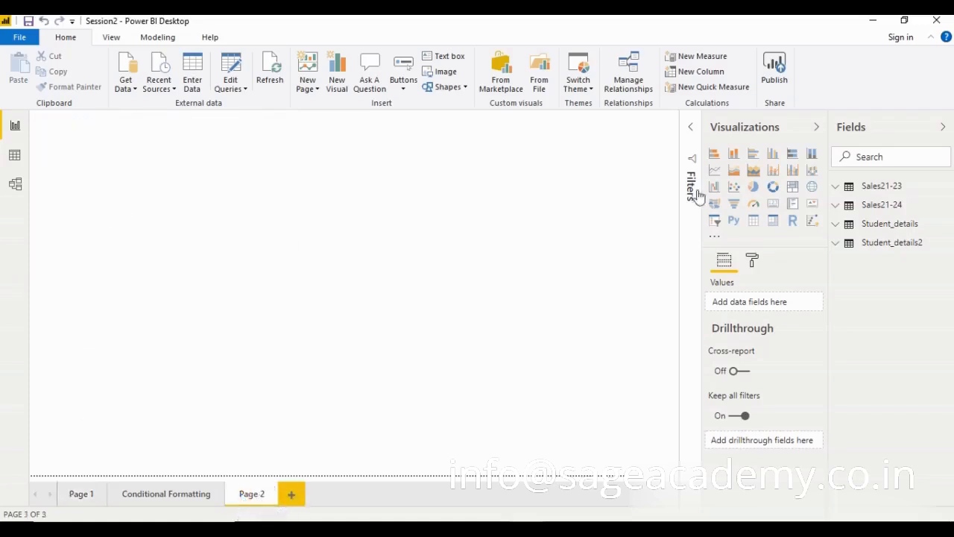
pyautogui.click(847, 206)
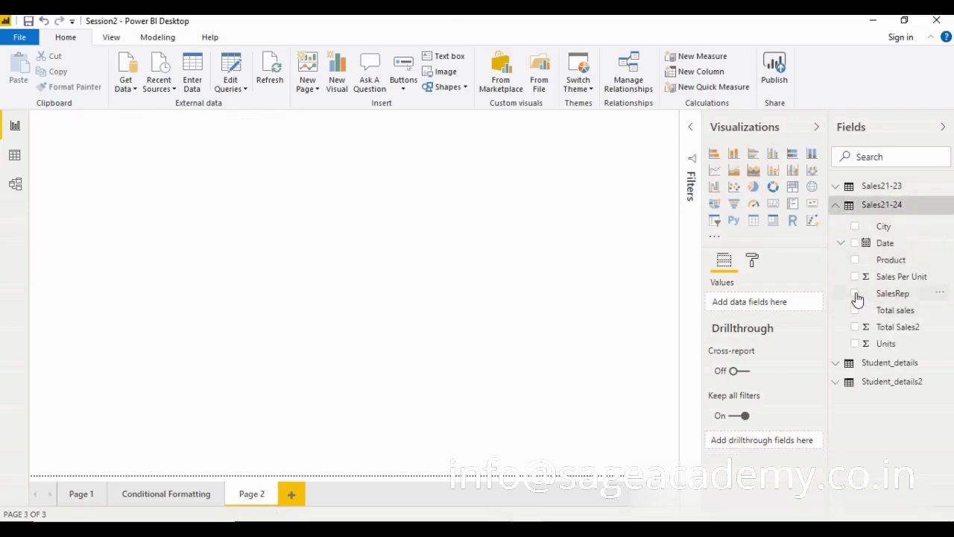
pyautogui.click(856, 294)
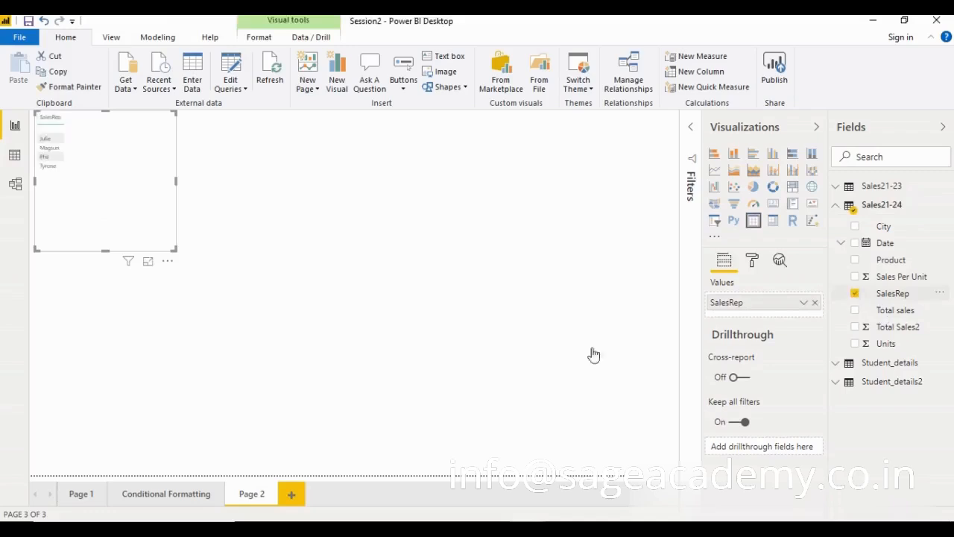
pyautogui.click(856, 311)
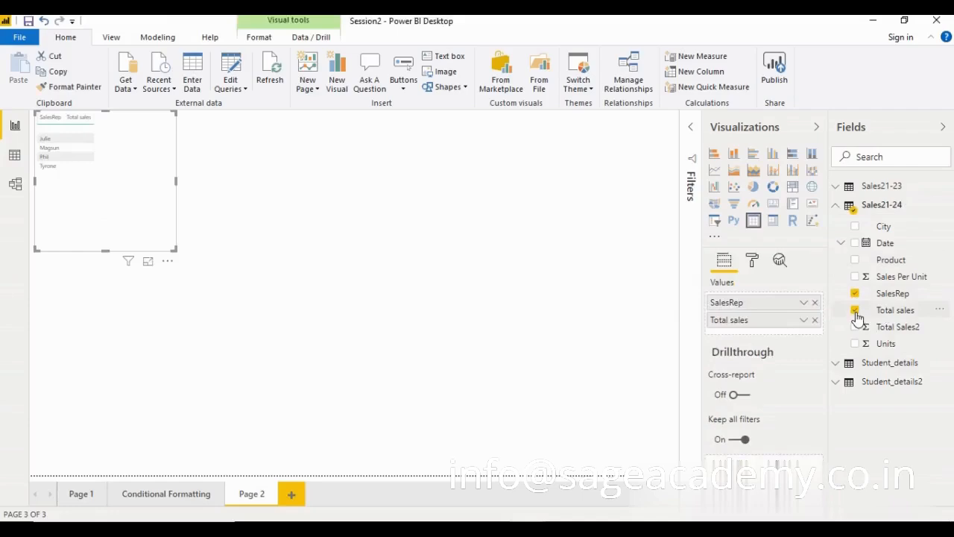
# Step: Inspect the rows and the sales total columns of the Sales21-24 table in the data view, and return to the report
pyautogui.click(14, 155)
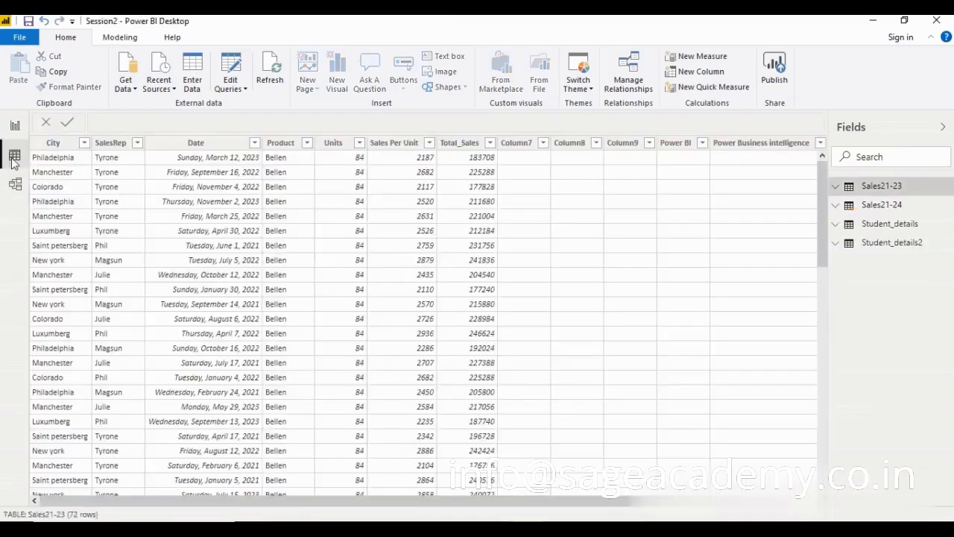
pyautogui.click(875, 209)
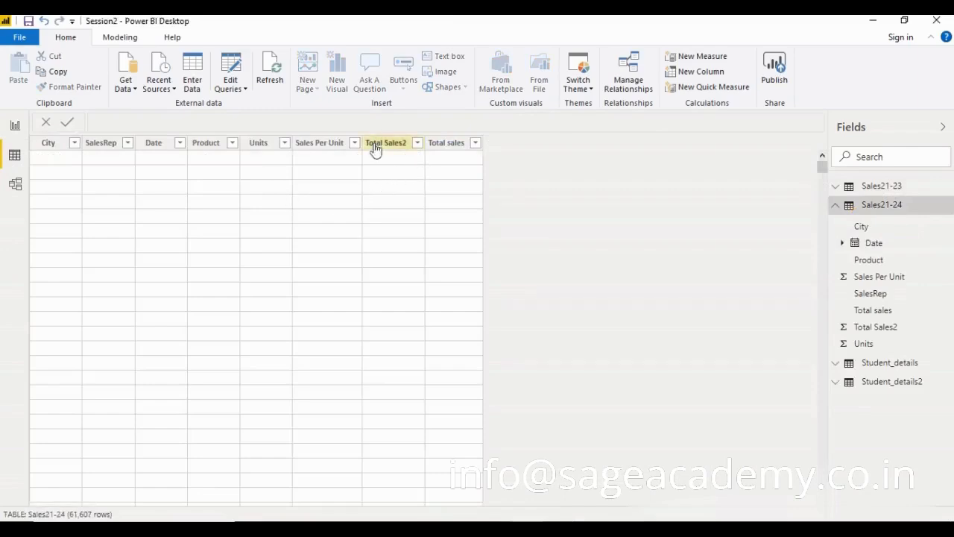
pyautogui.moveTo(824, 168); pyautogui.dragTo(811, 136)
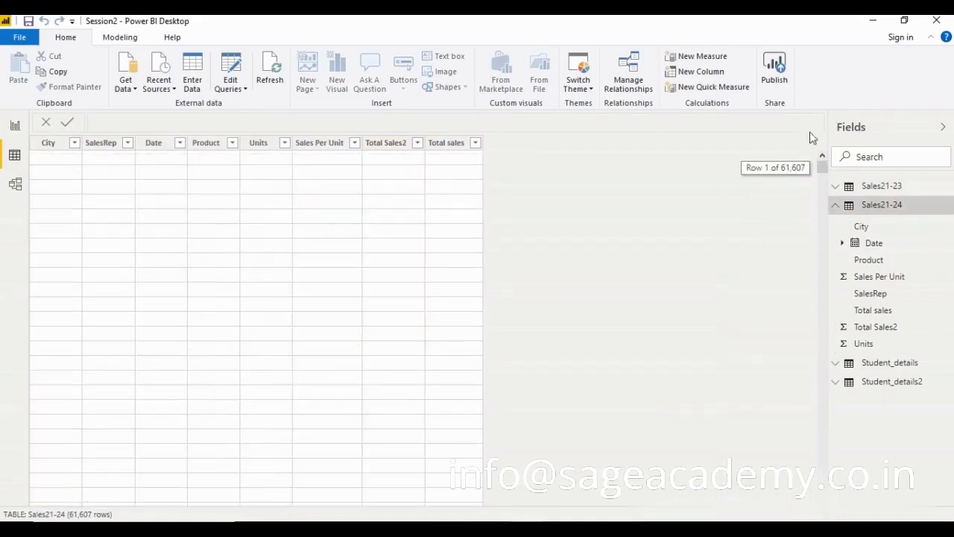
pyautogui.click(9, 128)
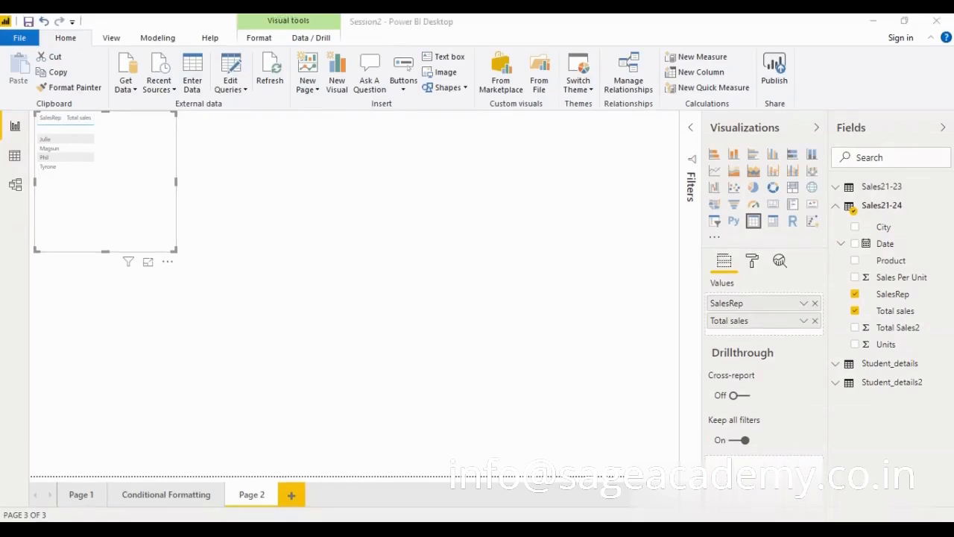
# Step: Open the Power Query Editor, remove the blank rows from the Sales21-24 query, and check the remaining rows
pyautogui.click(239, 93)
pyautogui.click(238, 93)
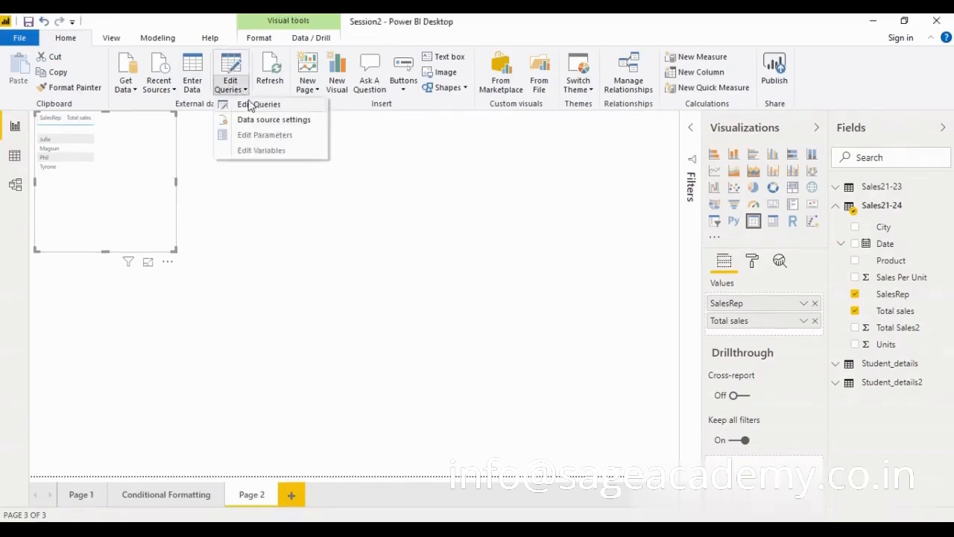
pyautogui.click(246, 102)
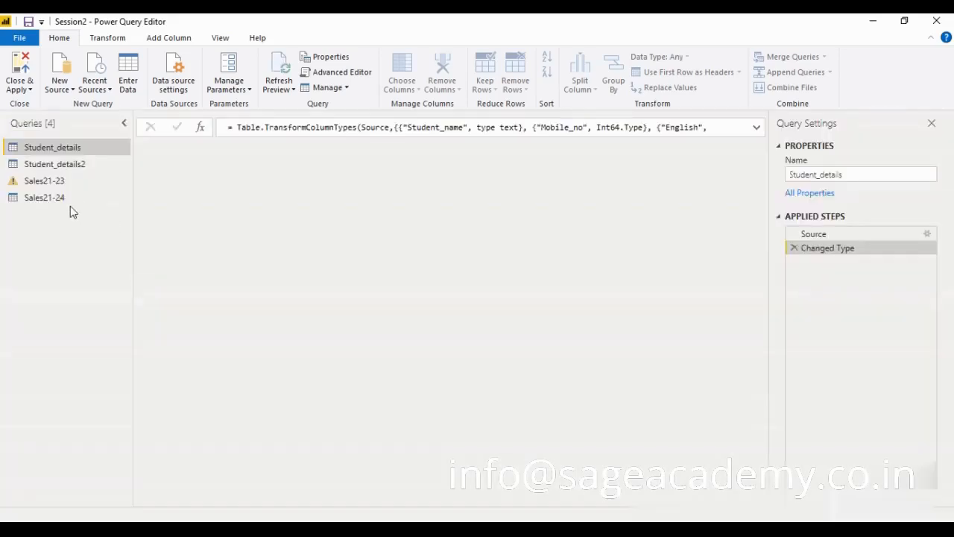
pyautogui.click(45, 198)
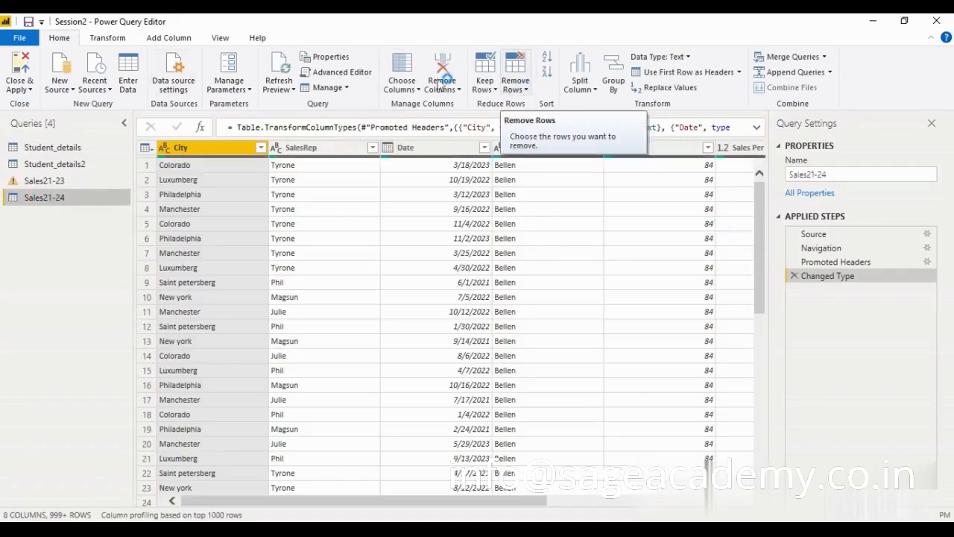
pyautogui.click(516, 88)
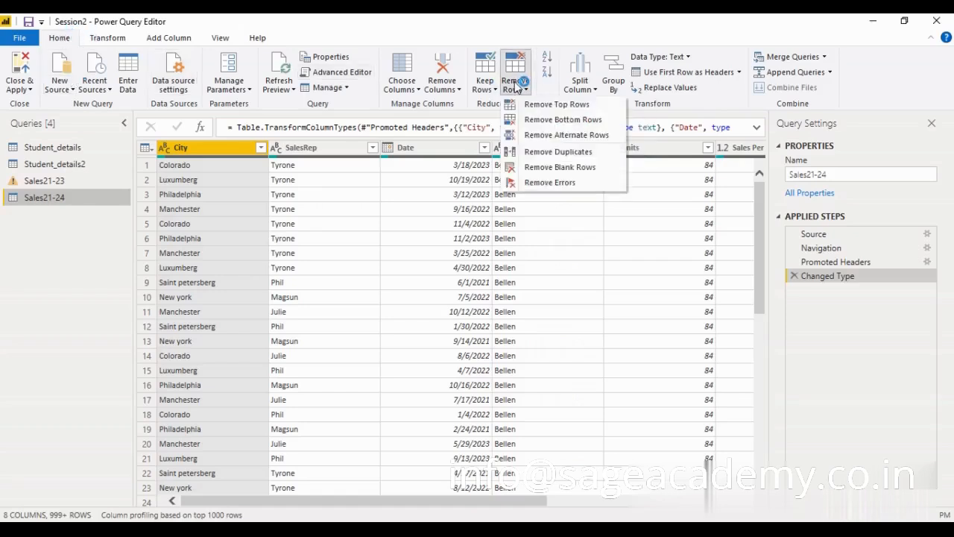
pyautogui.click(561, 168)
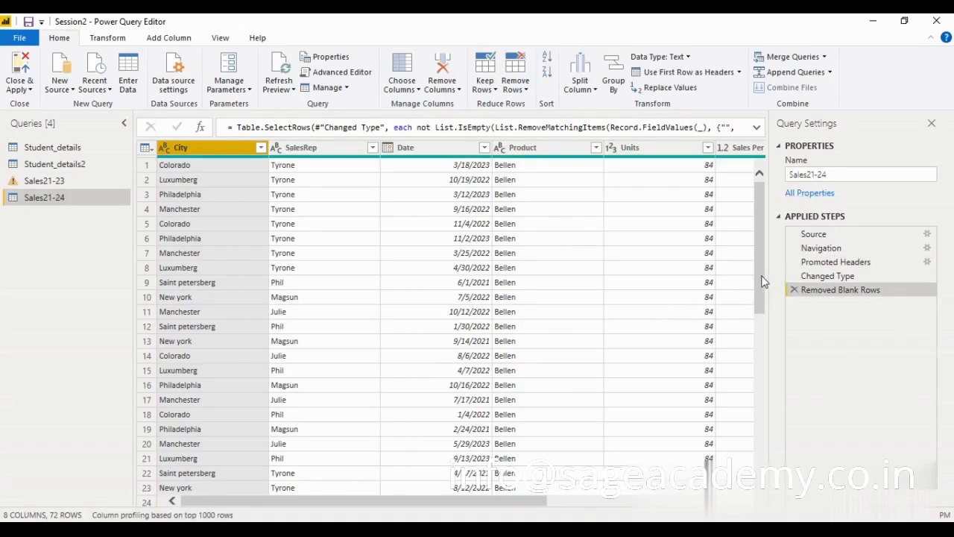
pyautogui.scroll(-15, 762, 281)
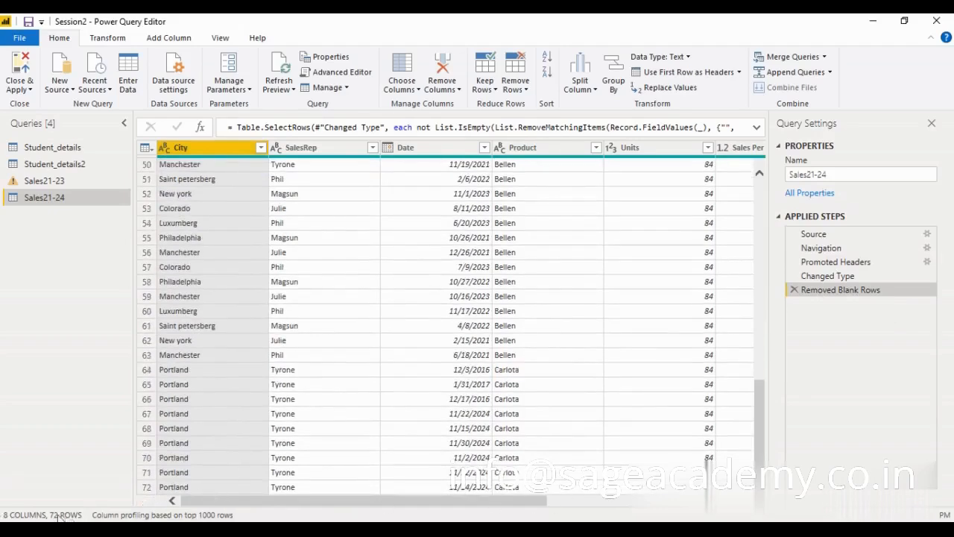
pyautogui.moveTo(757, 406); pyautogui.dragTo(761, 168)
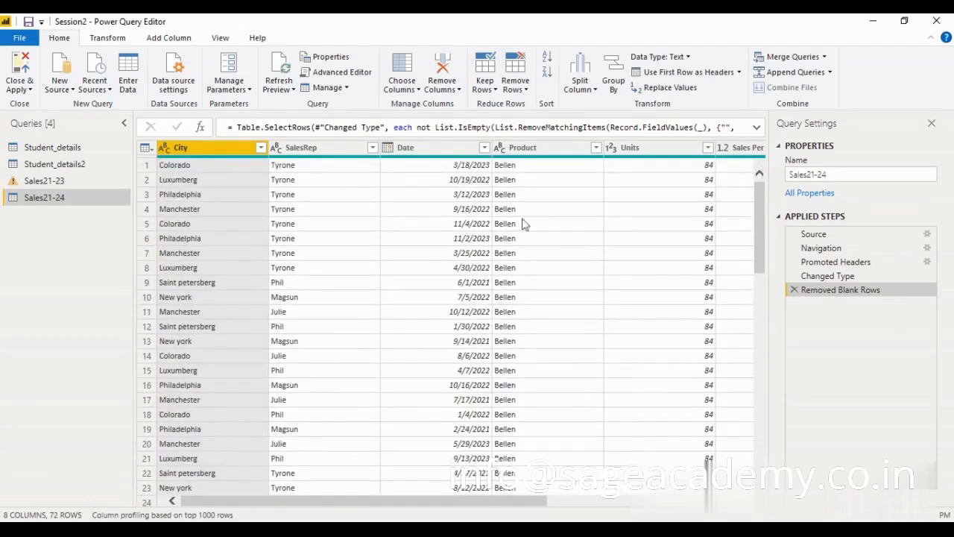
# Step: Remove the Total sales column from the Sales21-24 query, and apply the query changes to the report
pyautogui.hscroll(5, 572, 504)
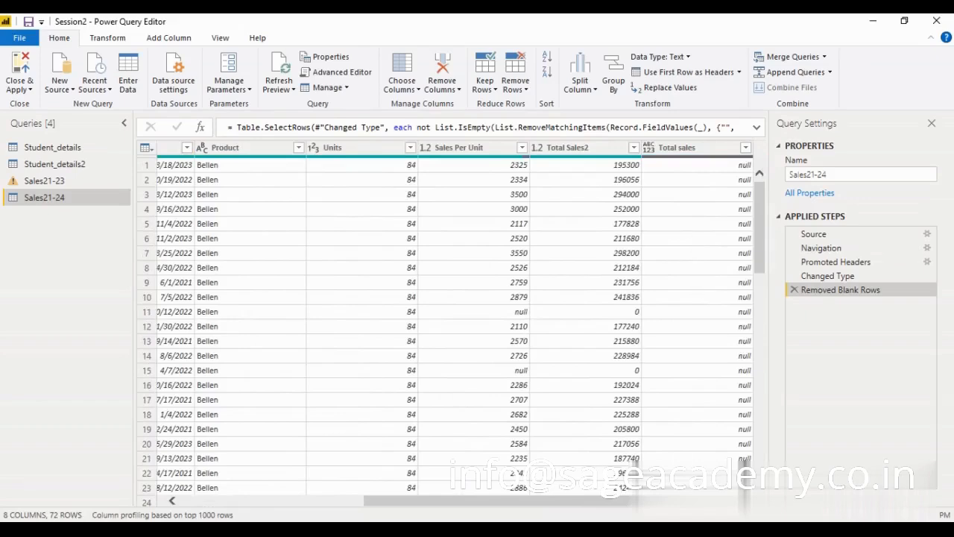
pyautogui.moveTo(763, 238); pyautogui.dragTo(760, 176)
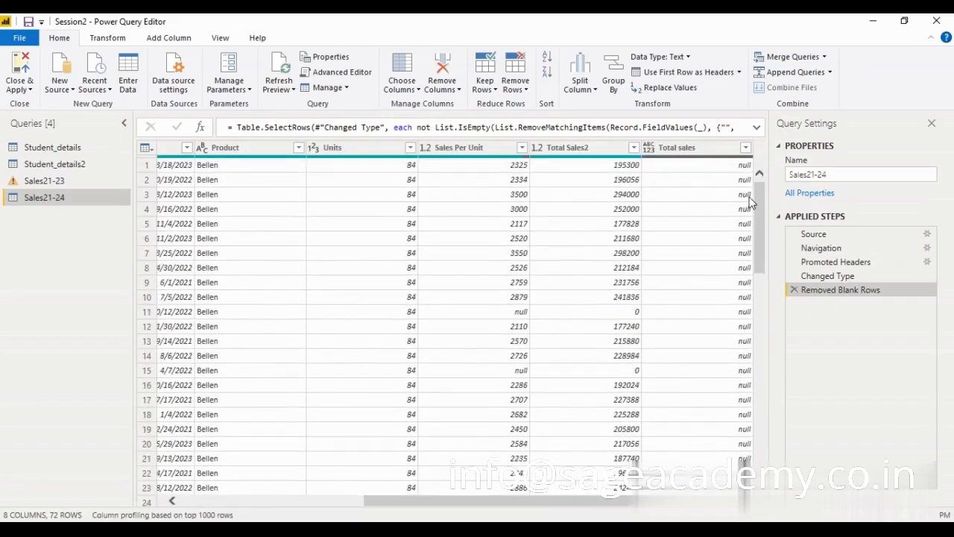
pyautogui.click(686, 155)
pyautogui.click(448, 91)
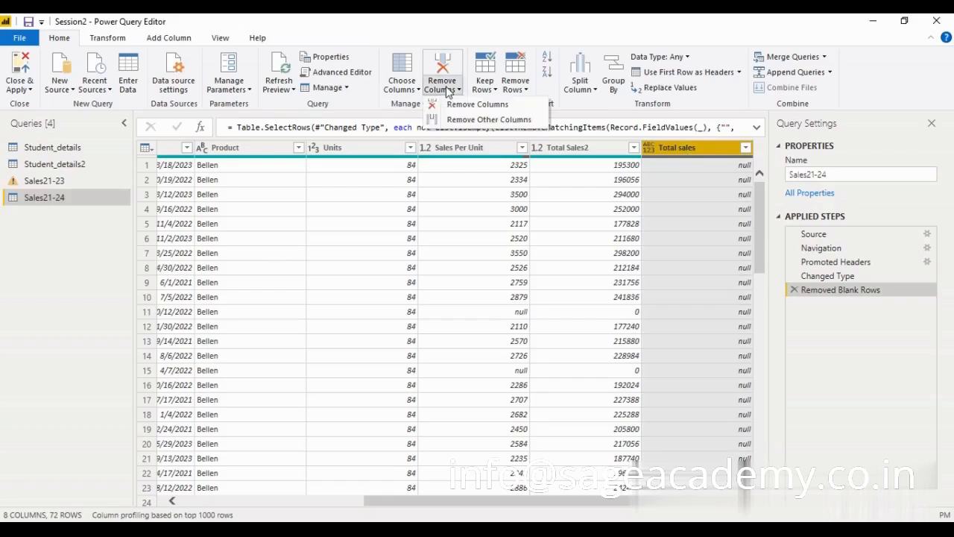
pyautogui.click(456, 103)
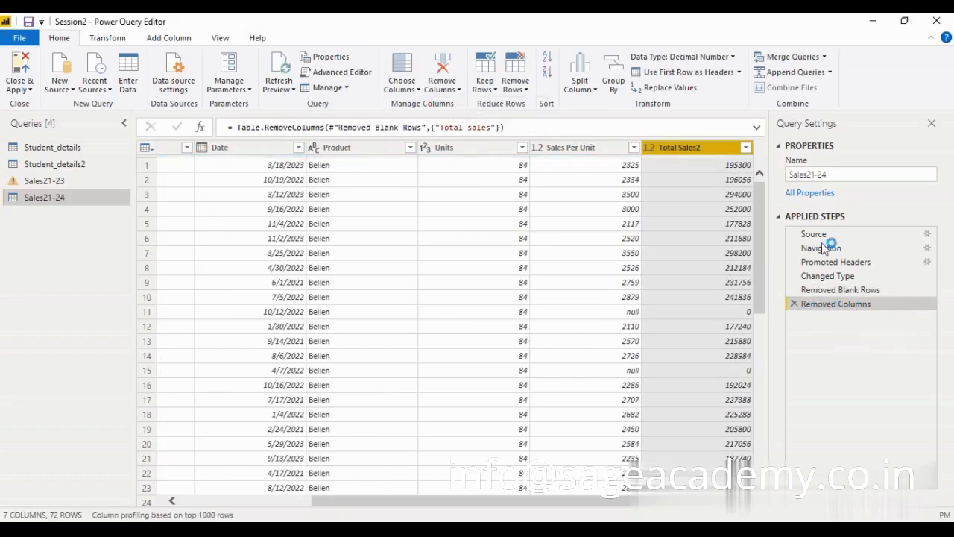
pyautogui.moveTo(597, 503); pyautogui.dragTo(464, 503)
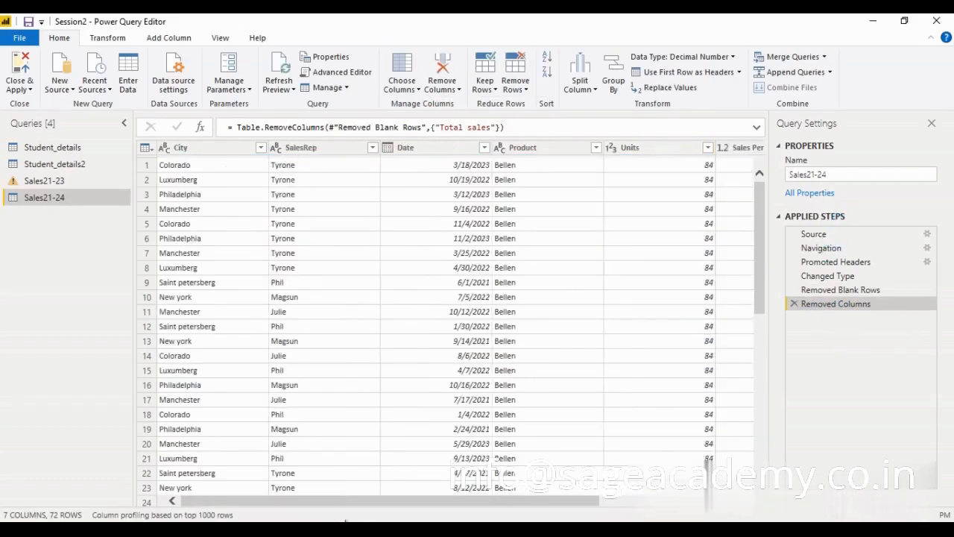
pyautogui.click(28, 65)
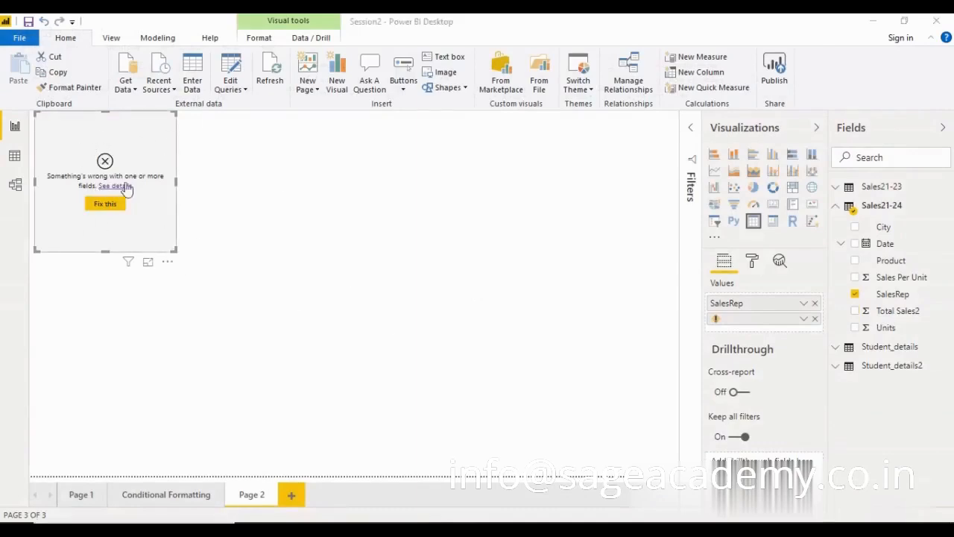
# Step: Delete the broken table visual from Page 2
pyautogui.click(351, 187)
pyautogui.click(152, 151)
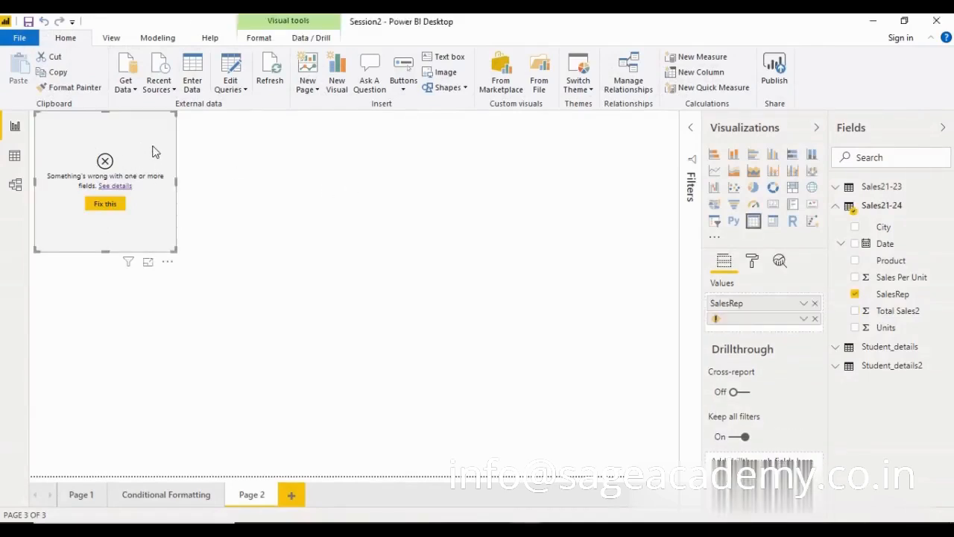
pyautogui.press('Delete')
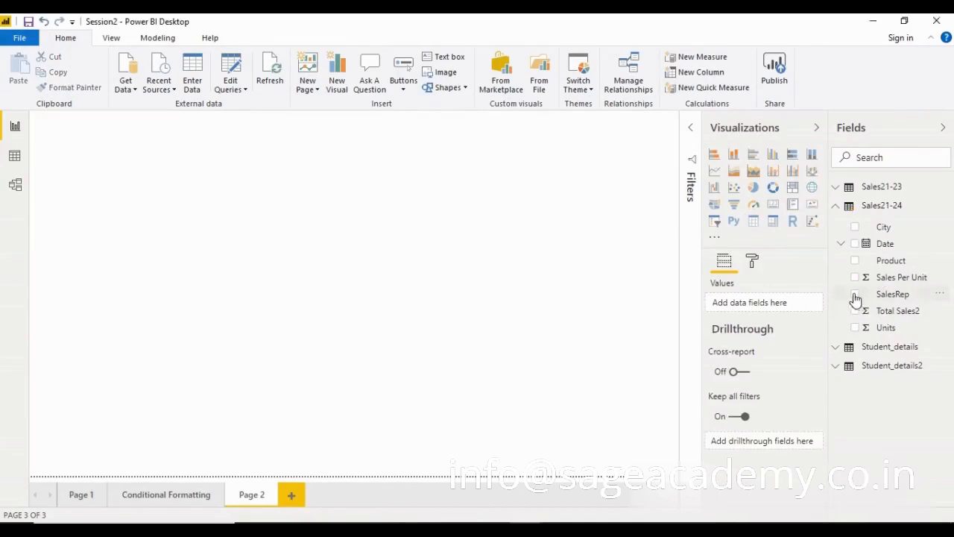
# Step: Create a table visual on Page 2 with SalesRep and Total Sales2 from Sales21-24, and enlarge it slightly
pyautogui.click(855, 295)
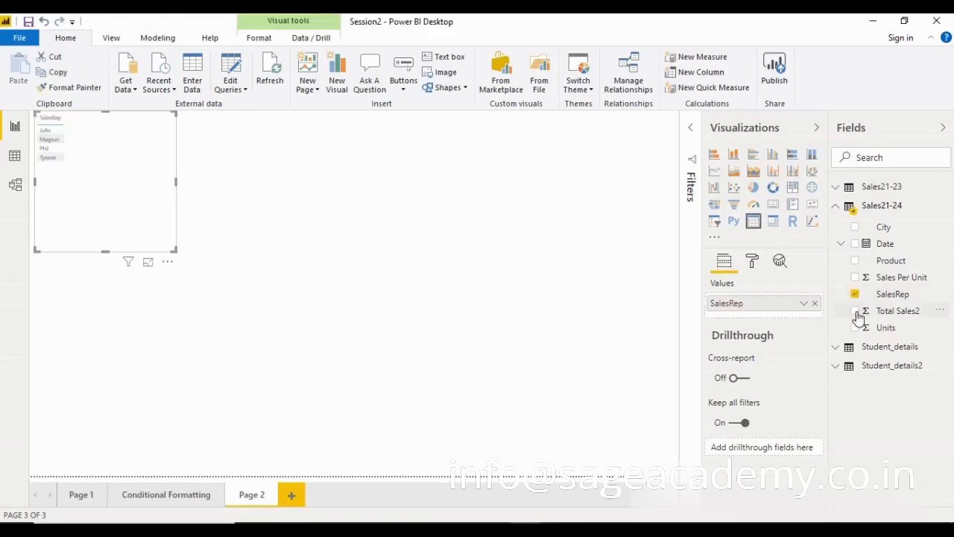
pyautogui.click(855, 312)
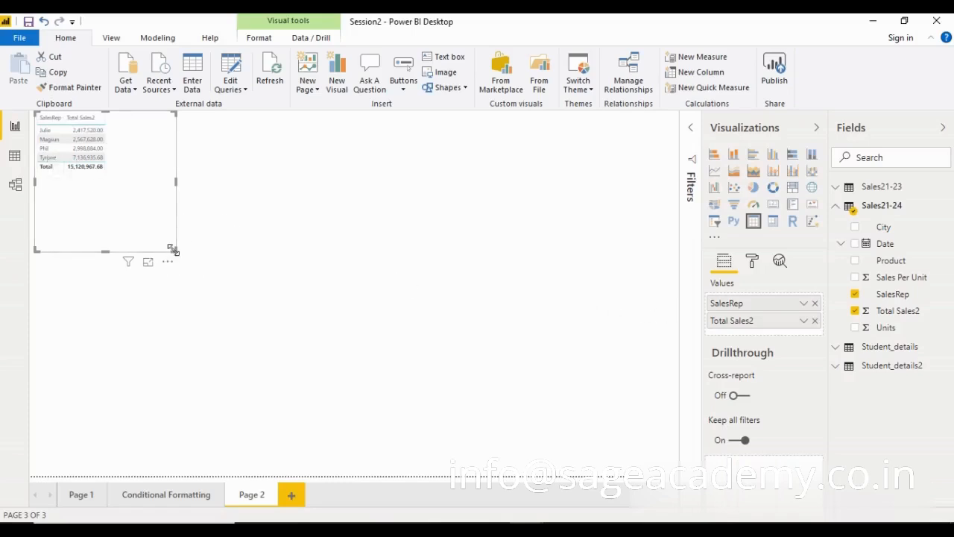
pyautogui.moveTo(173, 249); pyautogui.dragTo(206, 258)
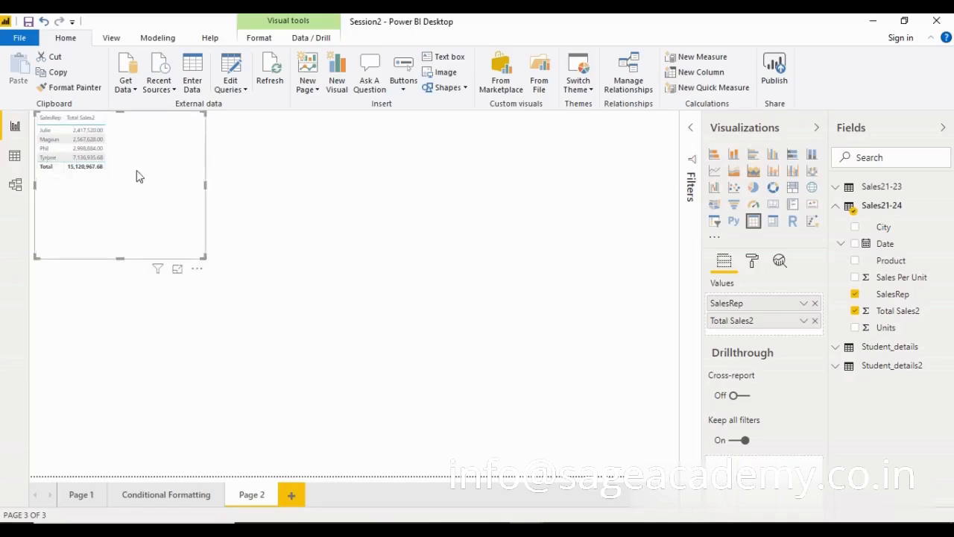
# Step: Set the text size of the table's column headers to 12 pt
pyautogui.click(752, 261)
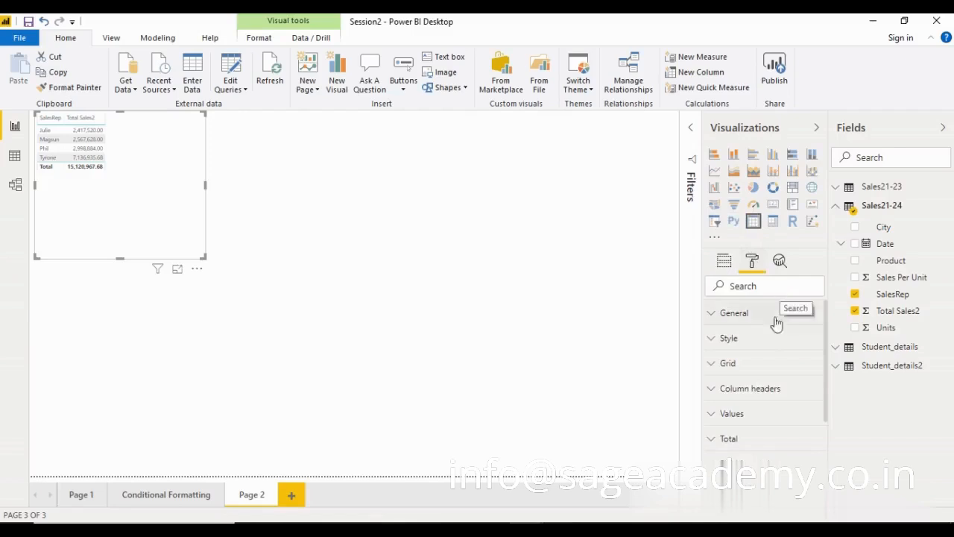
pyautogui.click(756, 399)
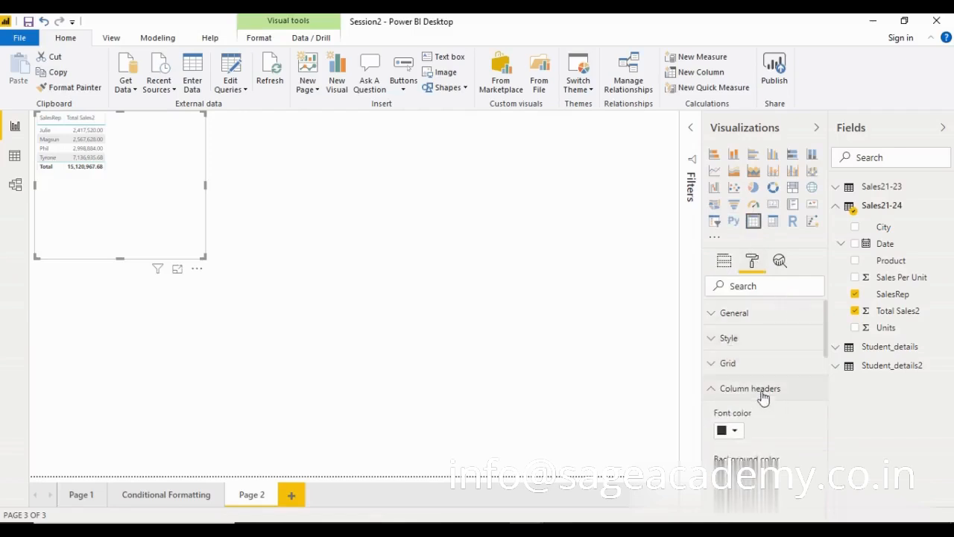
pyautogui.scroll(-3, 770, 434)
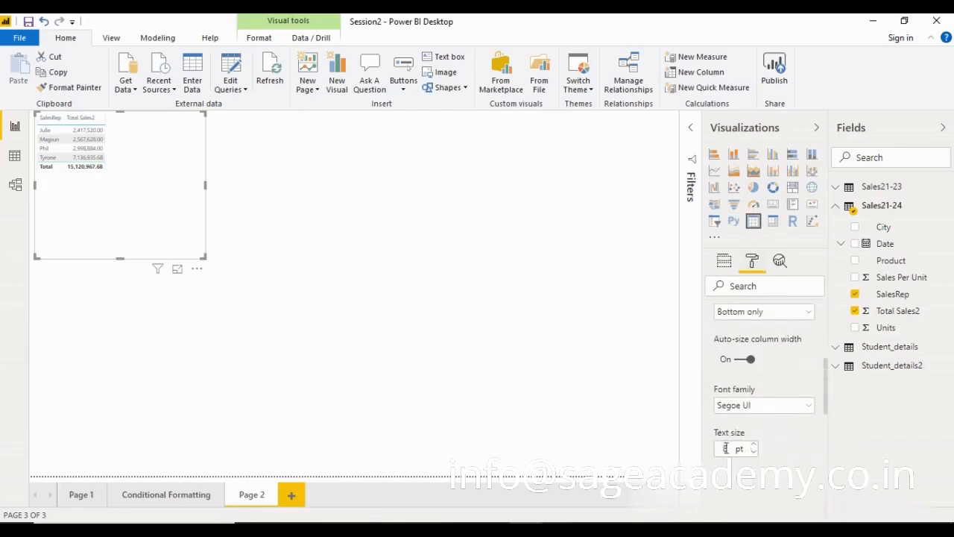
pyautogui.click(754, 445)
pyautogui.click(754, 445)
pyautogui.click(754, 445)
pyautogui.click(754, 445)
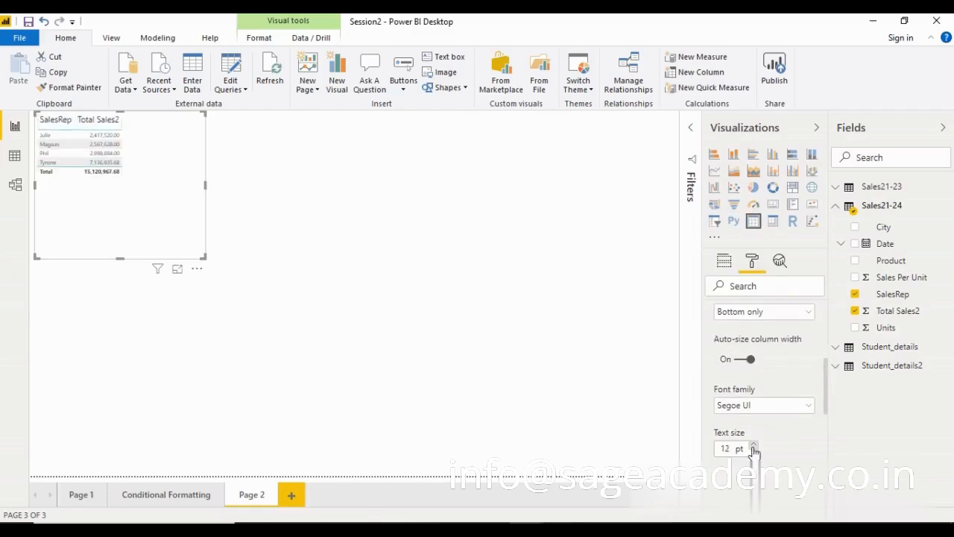
pyautogui.scroll(4, 796, 445)
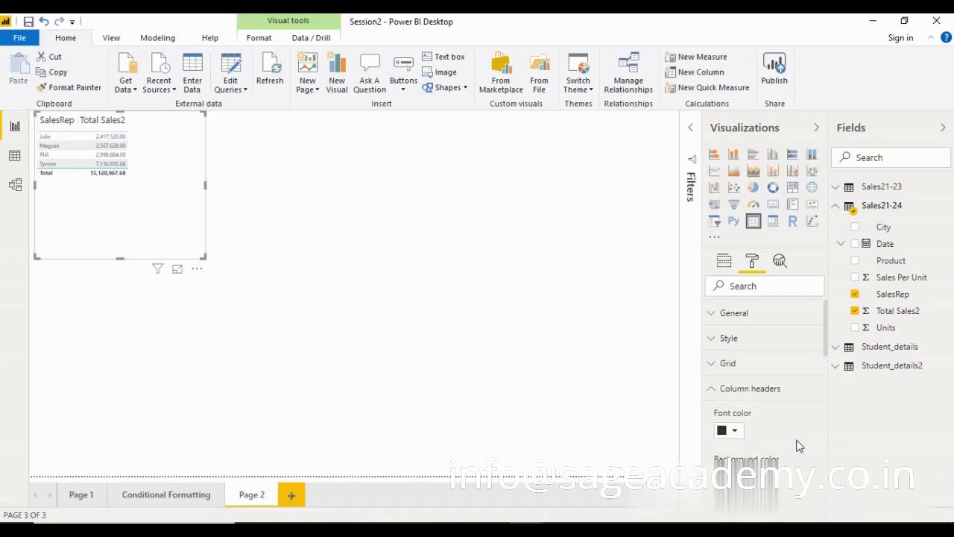
pyautogui.click(742, 389)
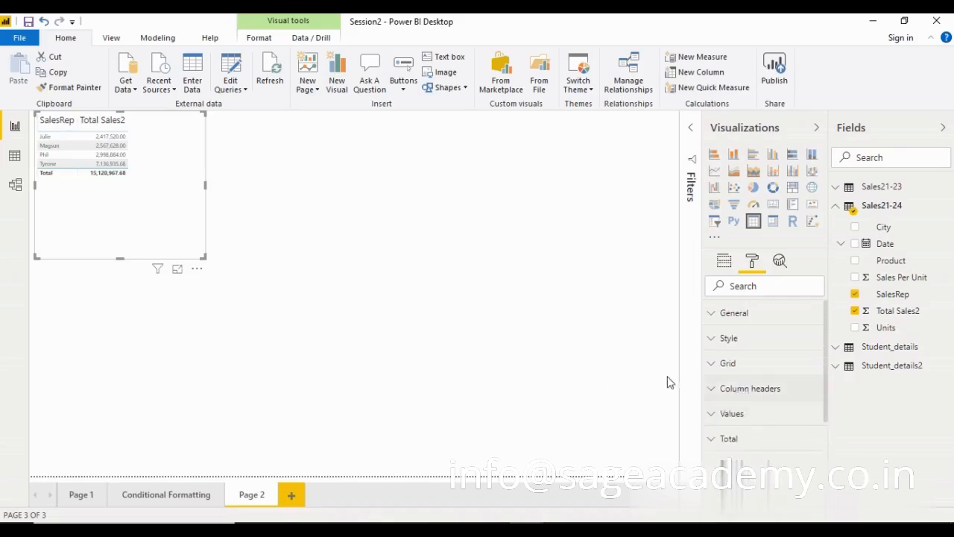
# Step: Increase the text size of the table's values to about the size of the column headers
pyautogui.scroll(-2, 756, 379)
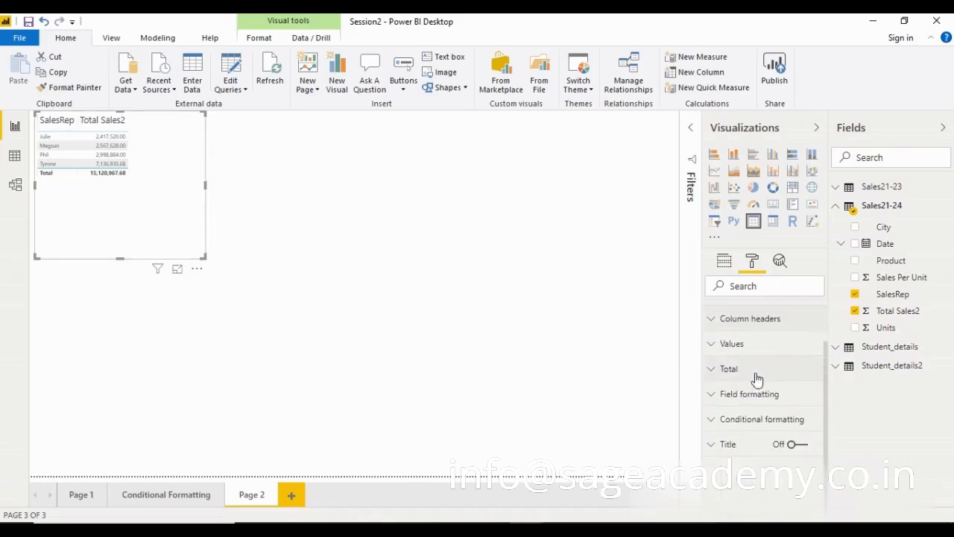
pyautogui.click(744, 344)
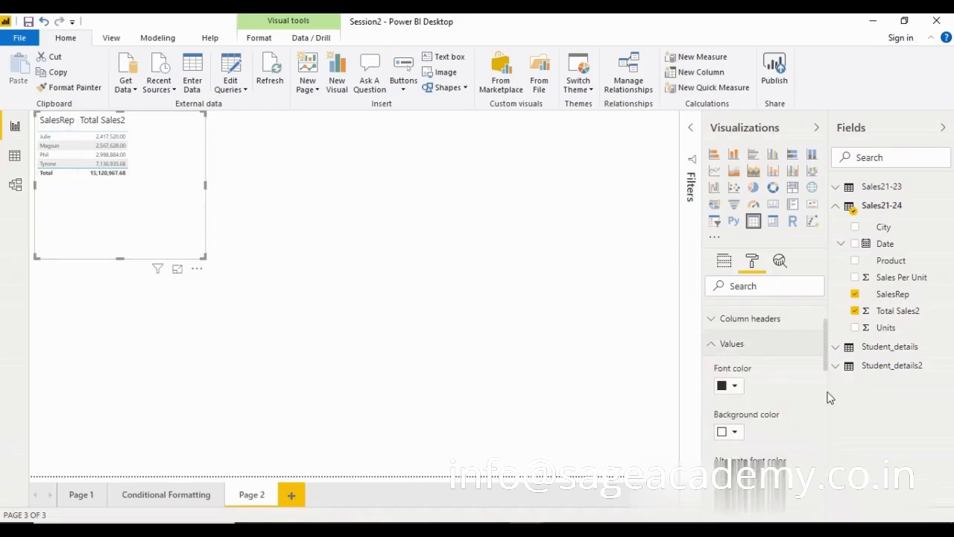
pyautogui.scroll(-4, 778, 399)
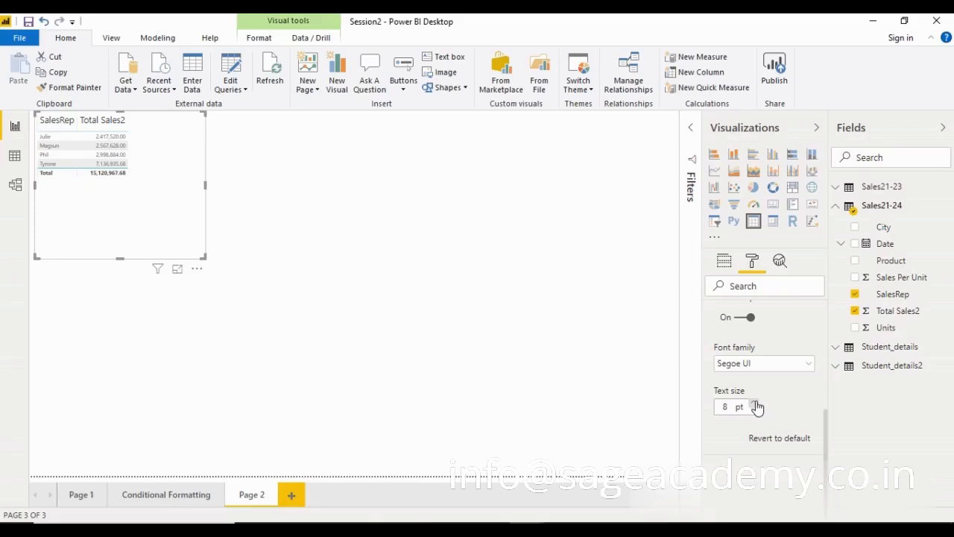
pyautogui.click(755, 404)
pyautogui.scroll(2, 765, 359)
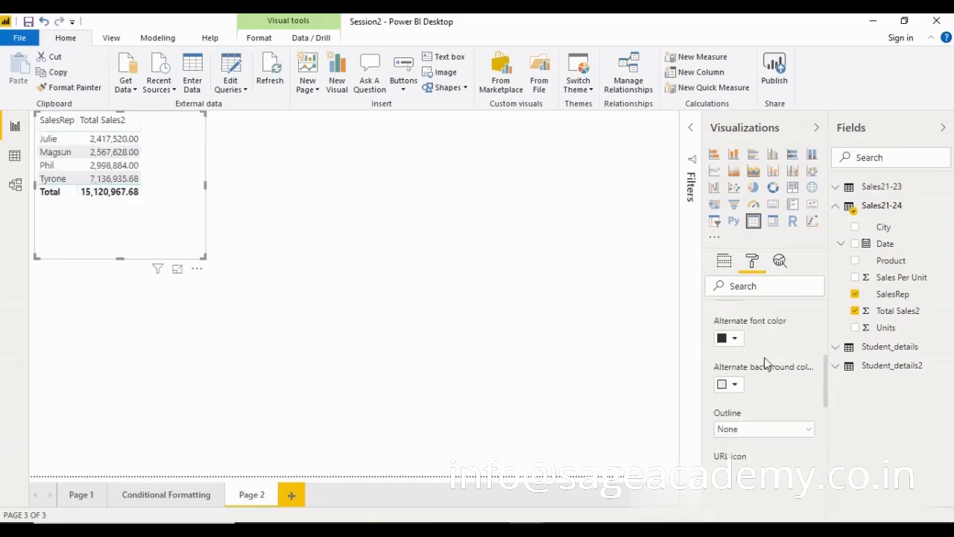
pyautogui.scroll(1, 761, 335)
pyautogui.scroll(1, 756, 335)
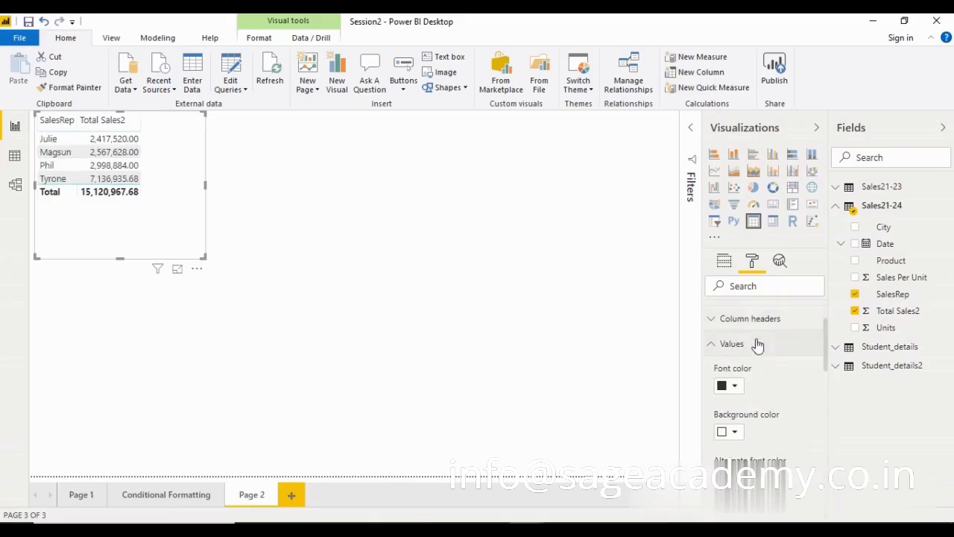
pyautogui.click(751, 343)
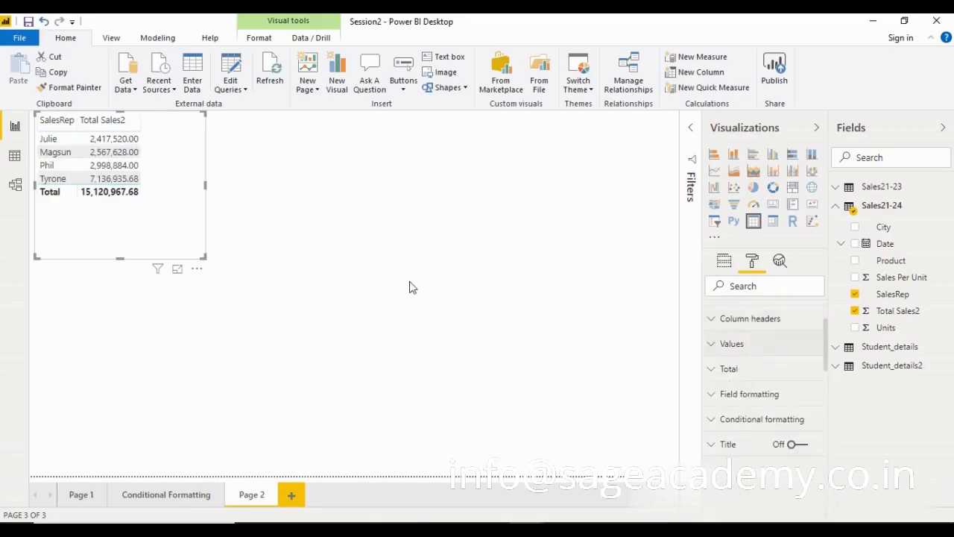
# Step: Turn on the table visual's title and set its text to "Sales By Sales Rep"
pyautogui.click(796, 445)
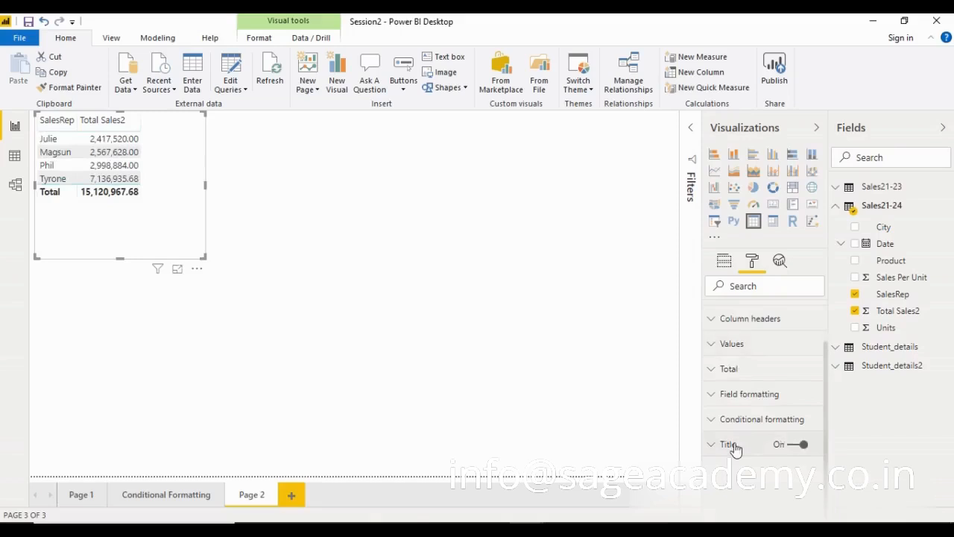
pyautogui.click(728, 444)
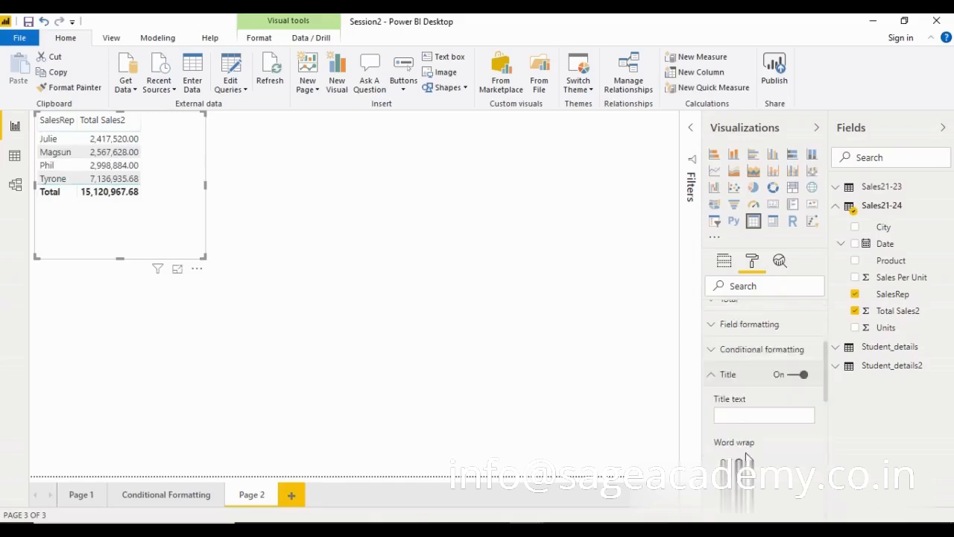
pyautogui.click(735, 415)
pyautogui.write('Sales')
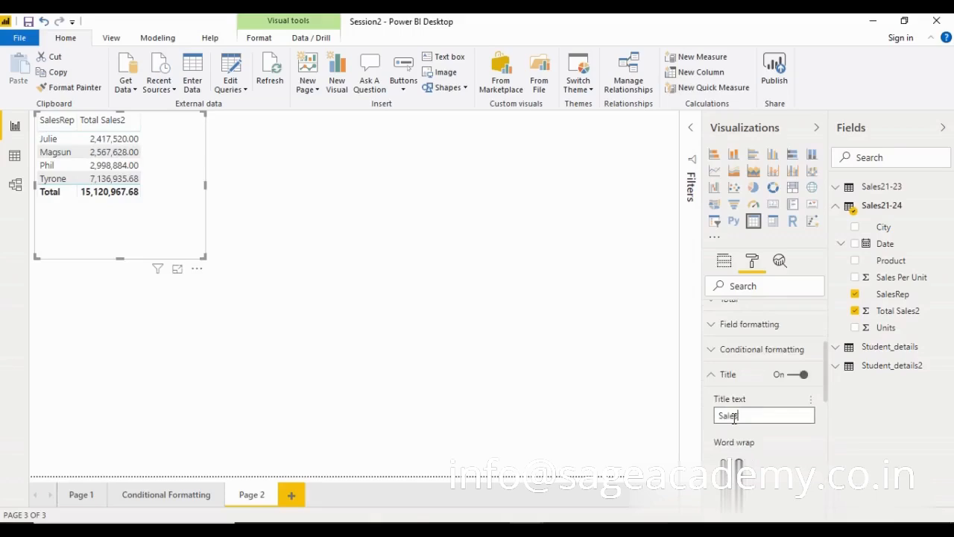
pyautogui.write(' By')
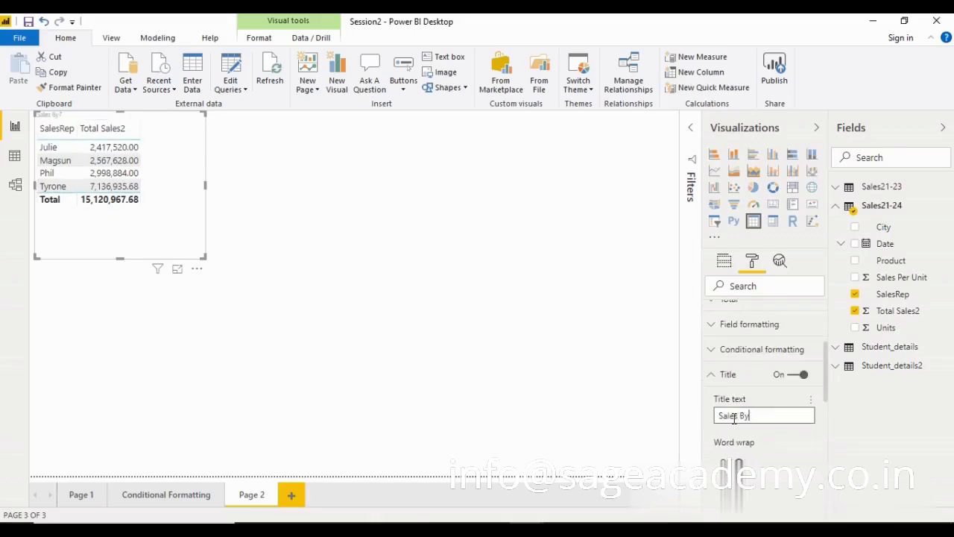
pyautogui.write(' Sales Rep')
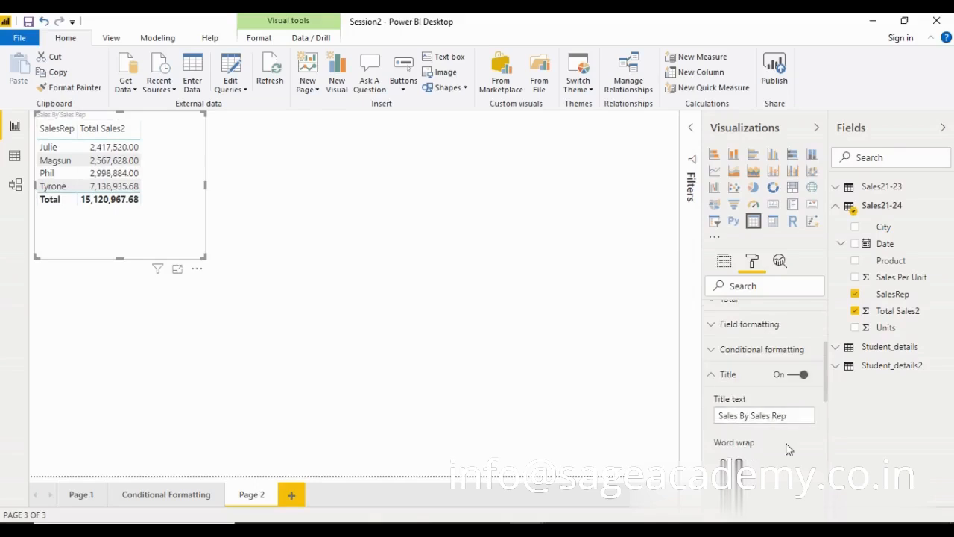
# Step: Center the table title in 13 pt Arial Black, and make the visual slightly narrower
pyautogui.scroll(-3, 779, 445)
pyautogui.scroll(-1, 753, 405)
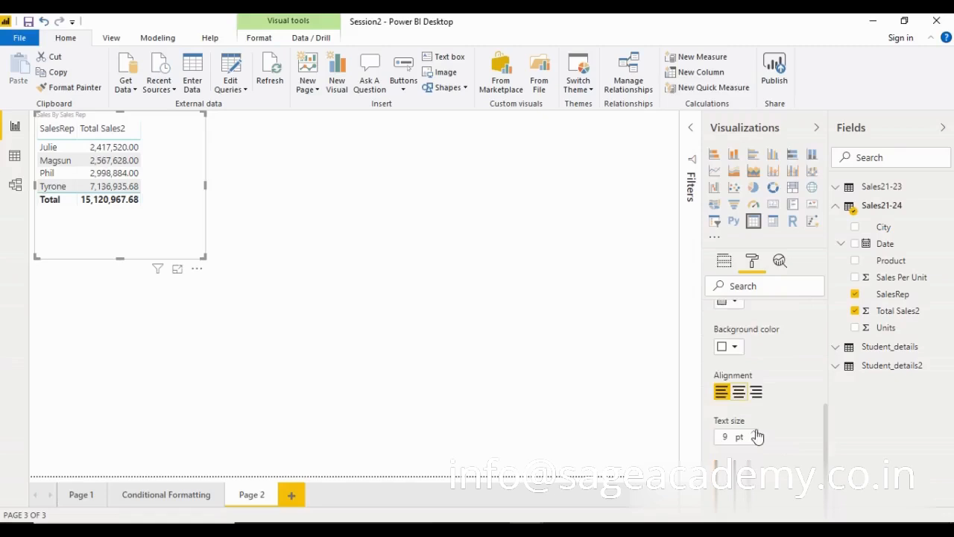
pyautogui.scroll(2, 764, 443)
pyautogui.scroll(-2, 774, 450)
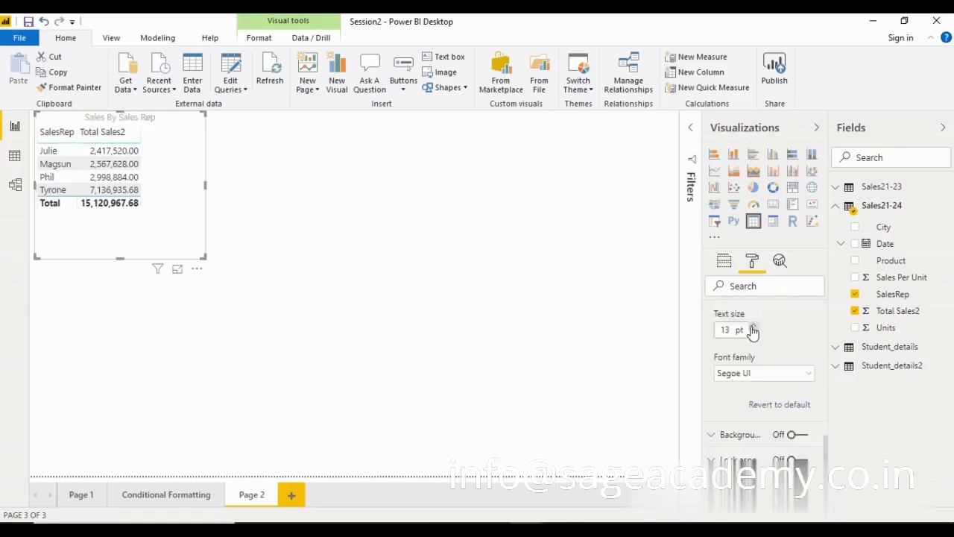
pyautogui.click(796, 375)
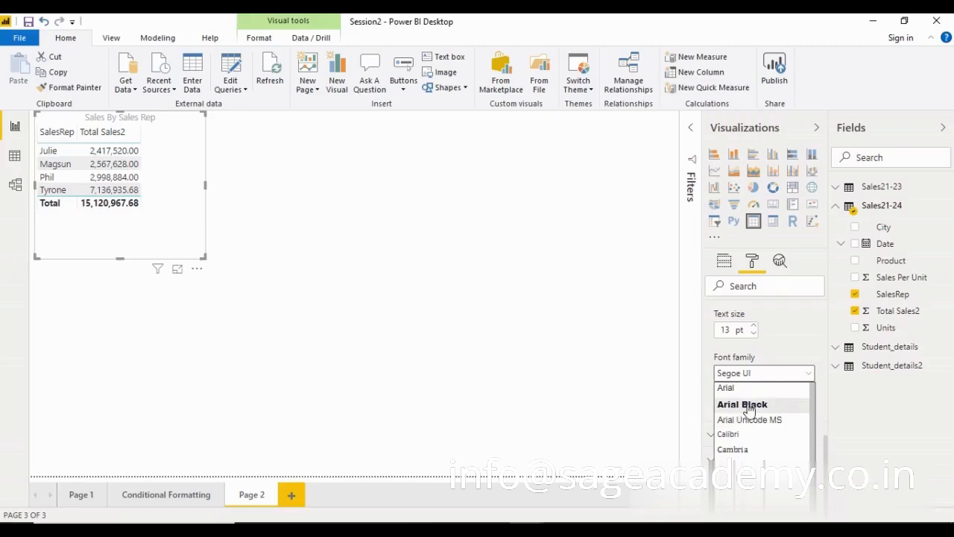
pyautogui.click(743, 405)
pyautogui.scroll(5, 735, 426)
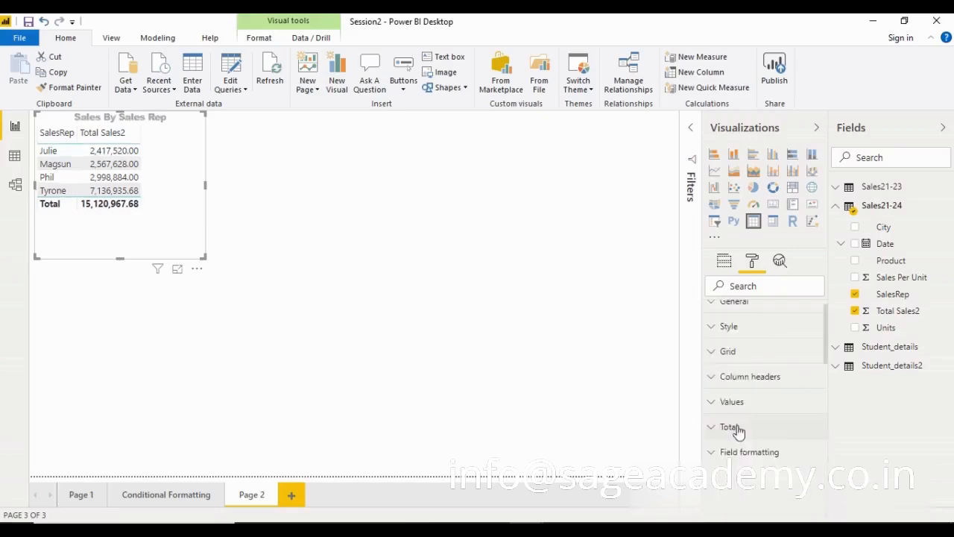
pyautogui.scroll(-1, 744, 440)
pyautogui.click(744, 440)
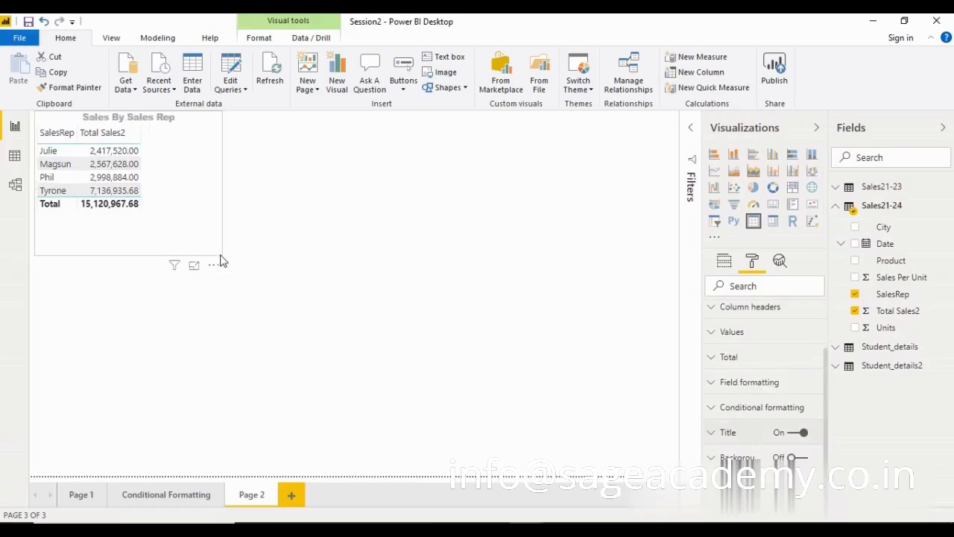
pyautogui.moveTo(208, 258); pyautogui.dragTo(188, 258)
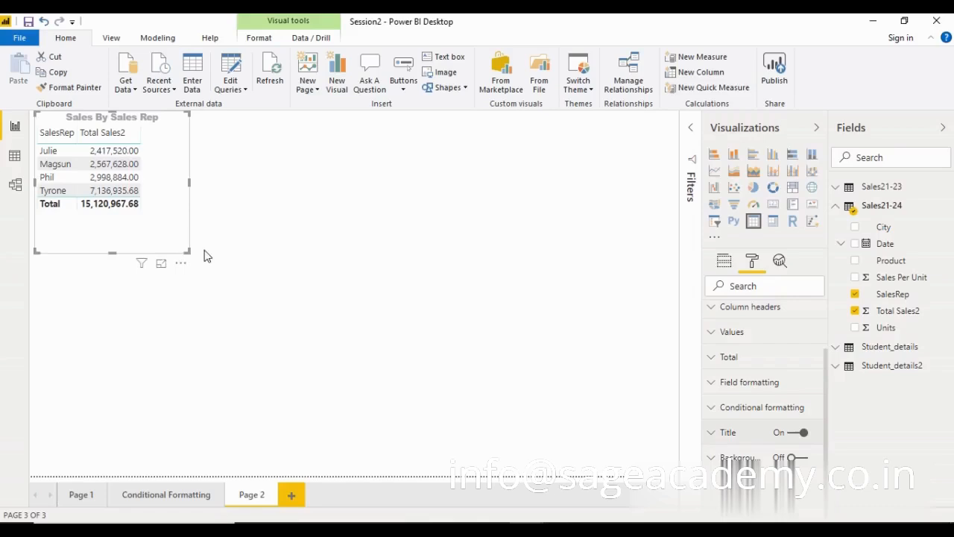
# Step: Turn on conditional background color formatting for the Total Sales2 column of the table
pyautogui.click(746, 412)
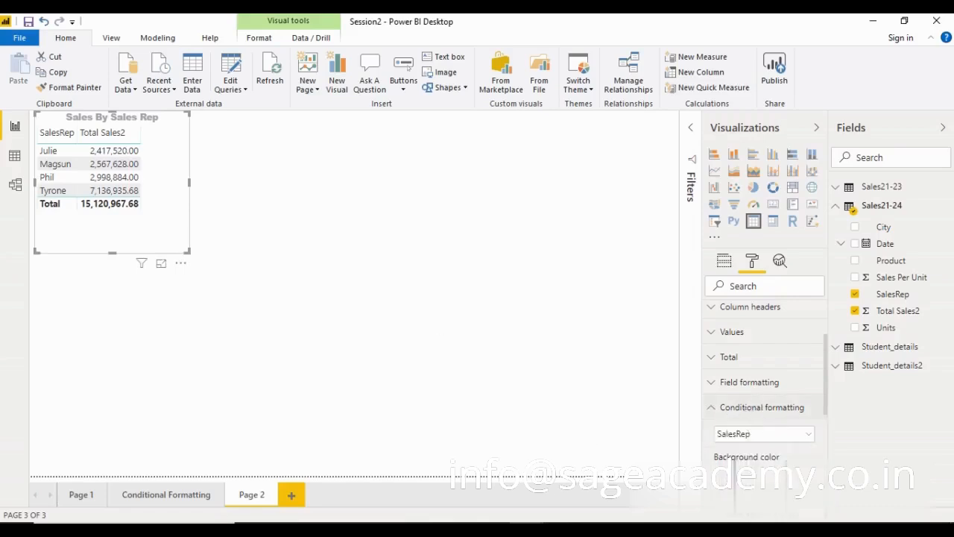
pyautogui.scroll(-4, 795, 432)
pyautogui.scroll(2, 799, 434)
pyautogui.scroll(-2, 794, 427)
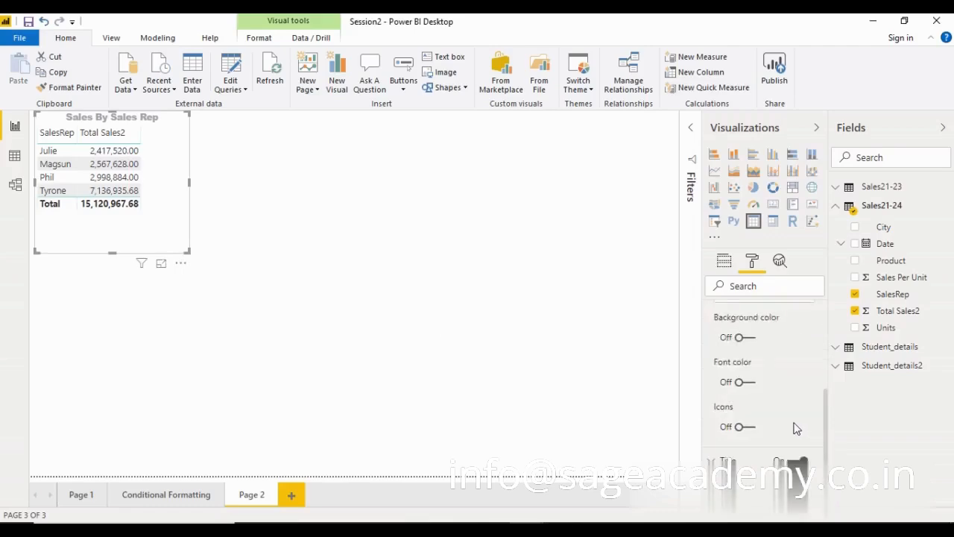
pyautogui.scroll(2, 794, 428)
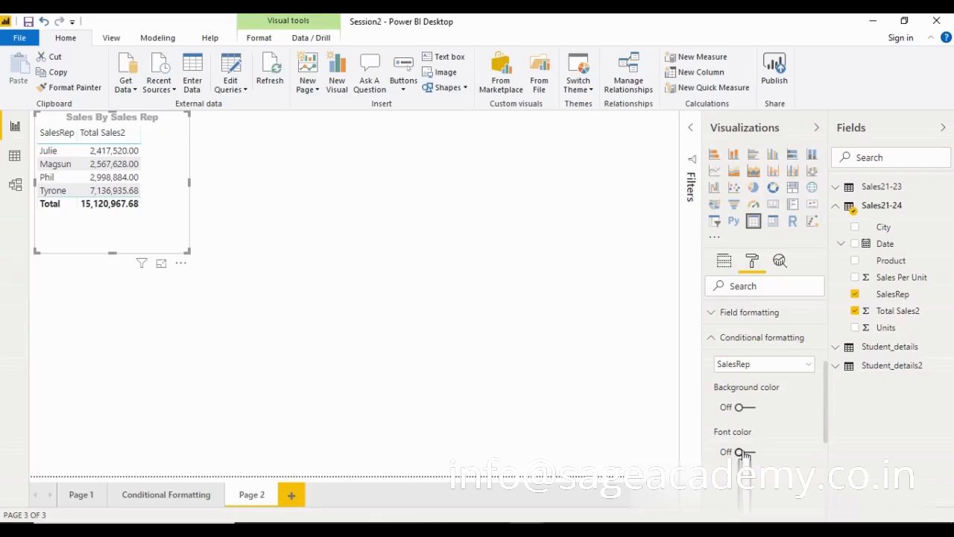
pyautogui.click(788, 366)
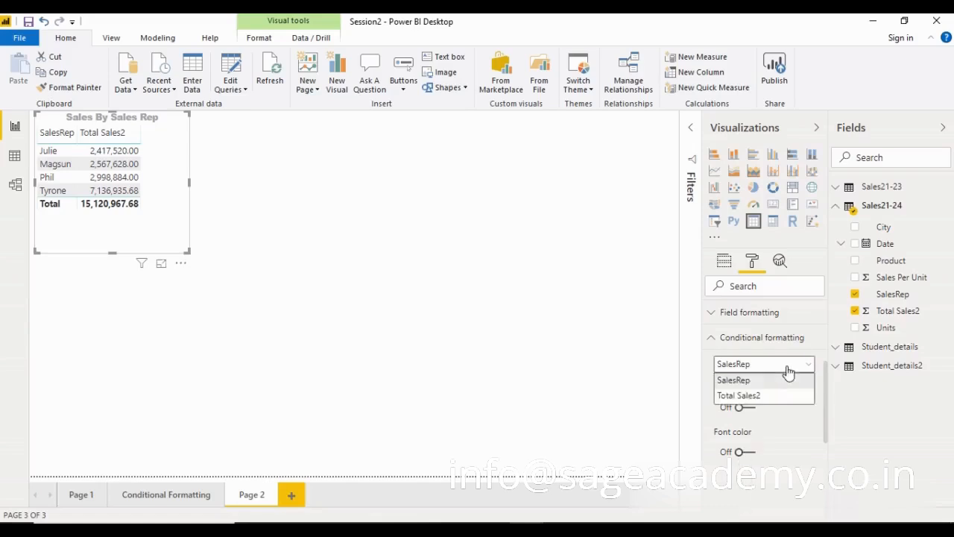
pyautogui.click(745, 395)
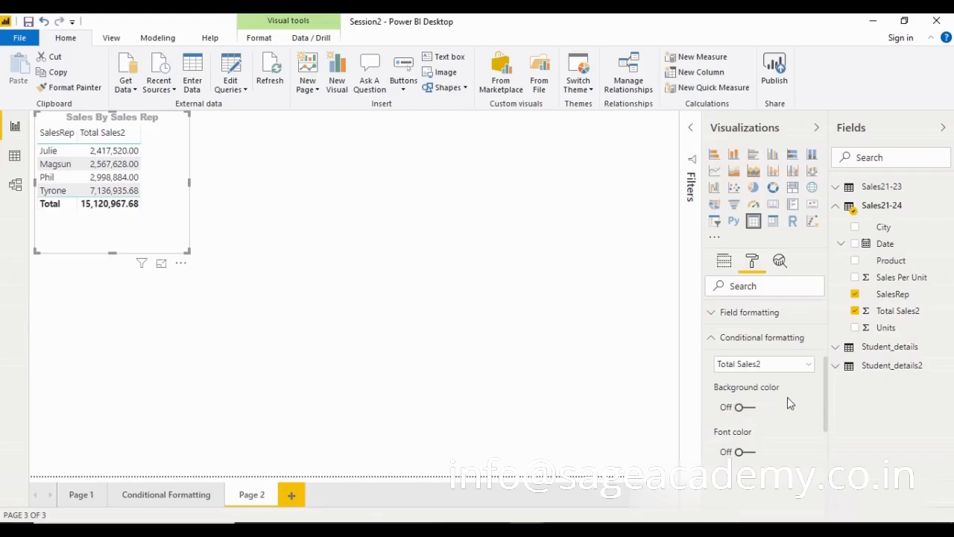
pyautogui.scroll(-2, 780, 375)
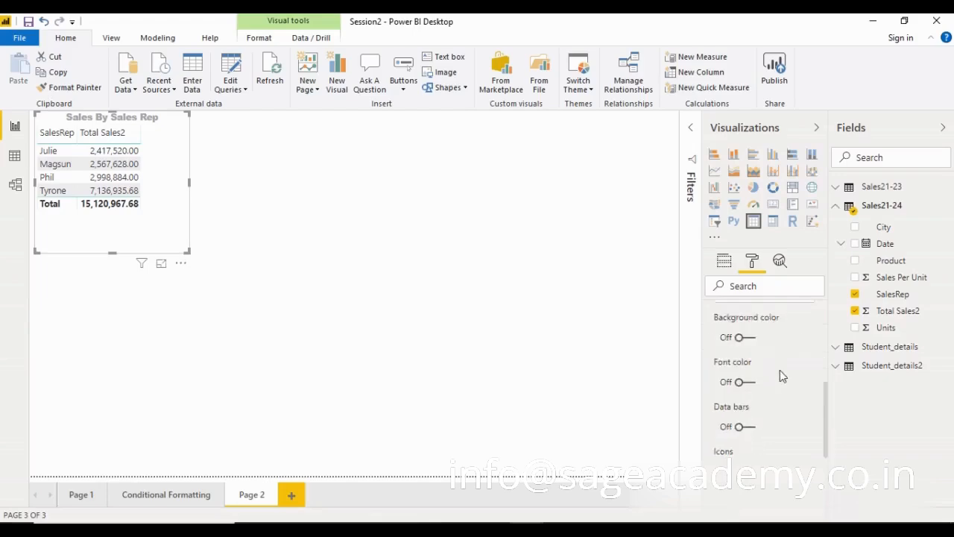
pyautogui.click(746, 338)
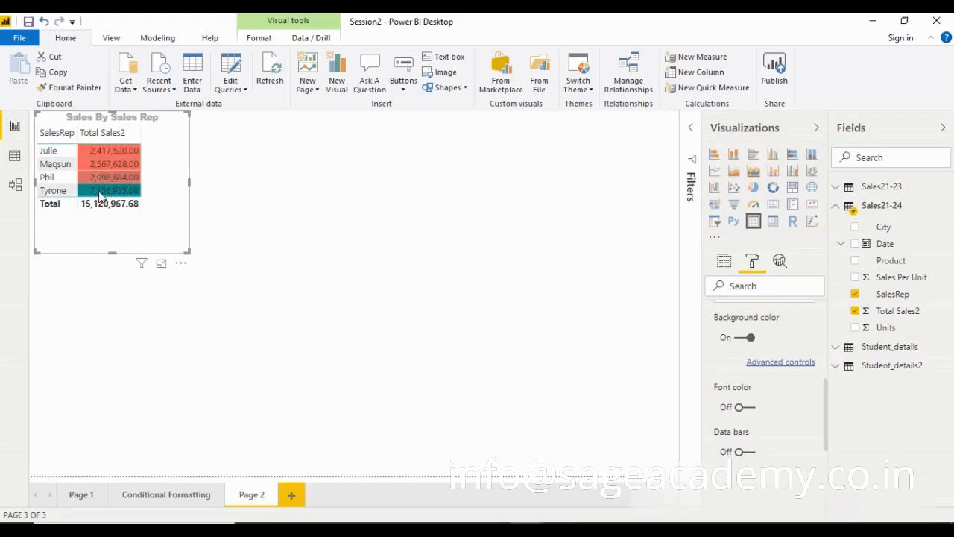
# Step: Open the advanced background color settings for Total Sales2 and review the based-on field, summarization and default formatting options
pyautogui.click(787, 363)
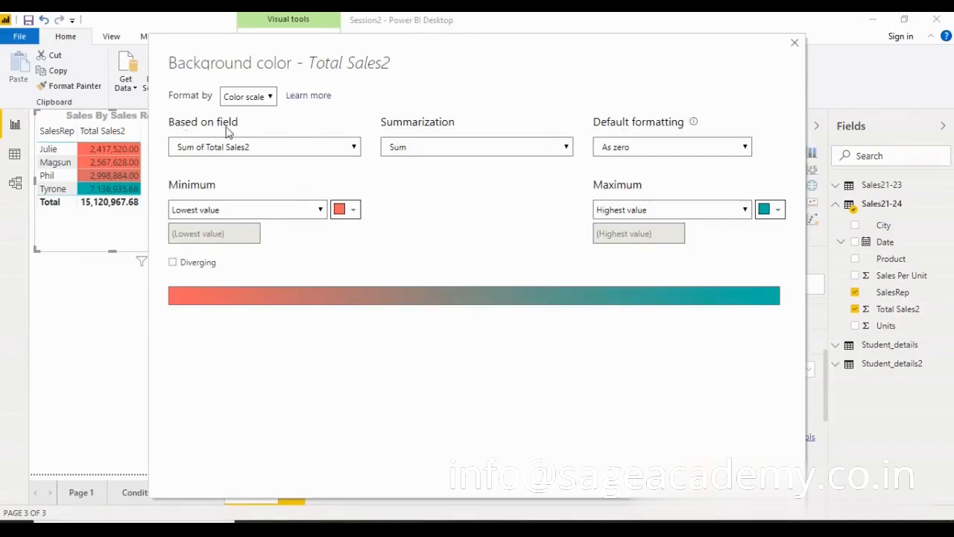
pyautogui.click(235, 151)
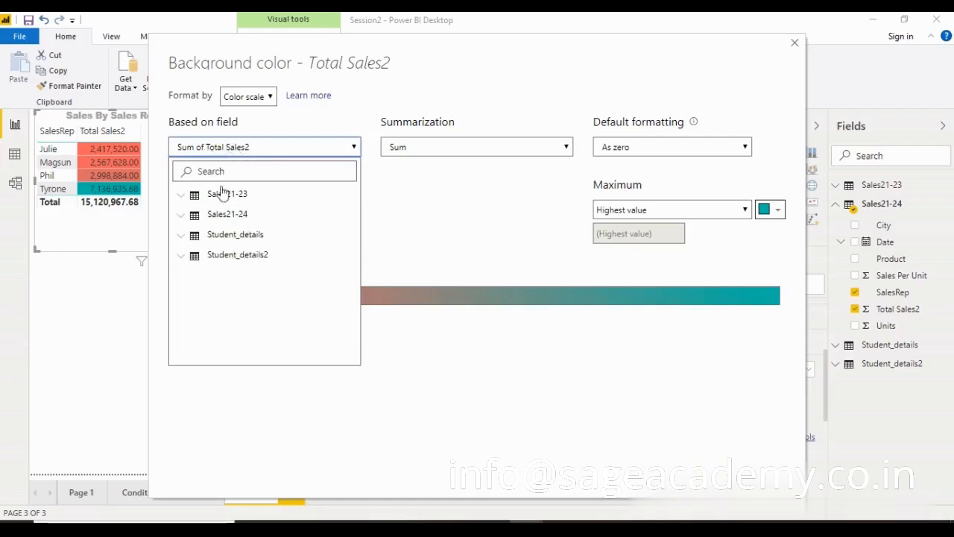
pyautogui.click(249, 147)
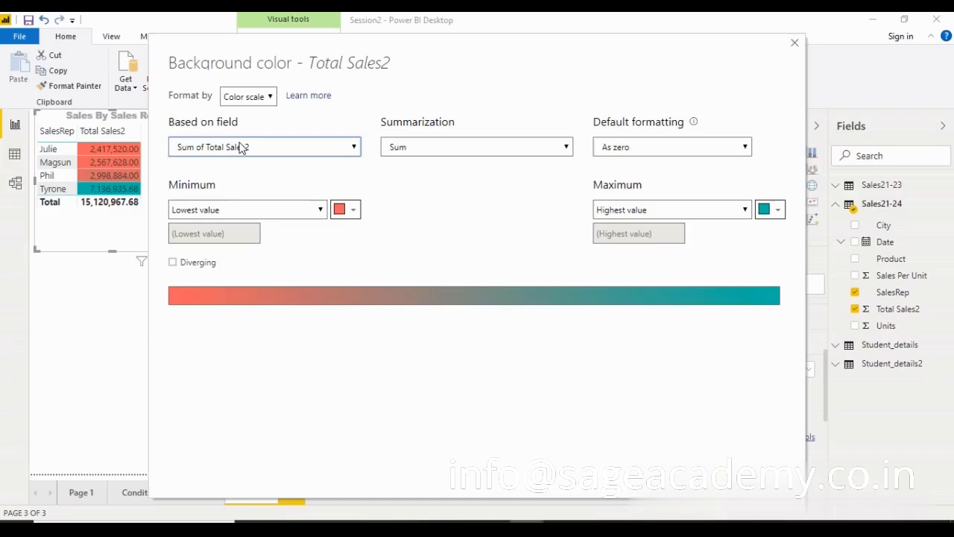
pyautogui.click(418, 149)
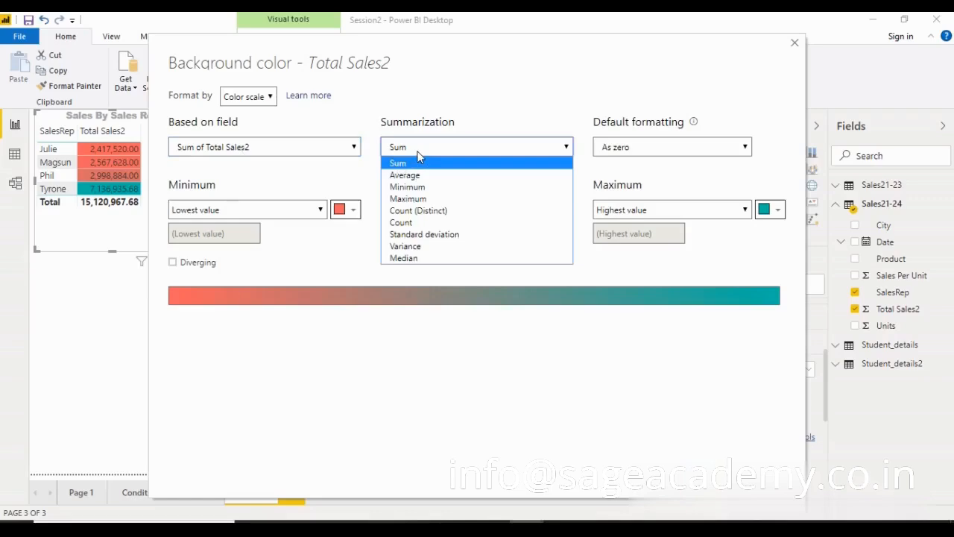
pyautogui.click(417, 161)
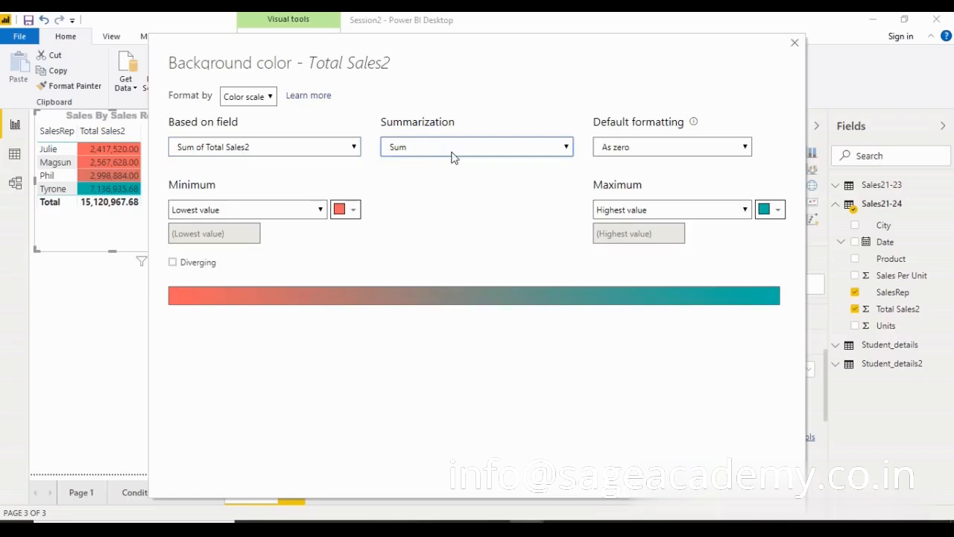
pyautogui.click(628, 149)
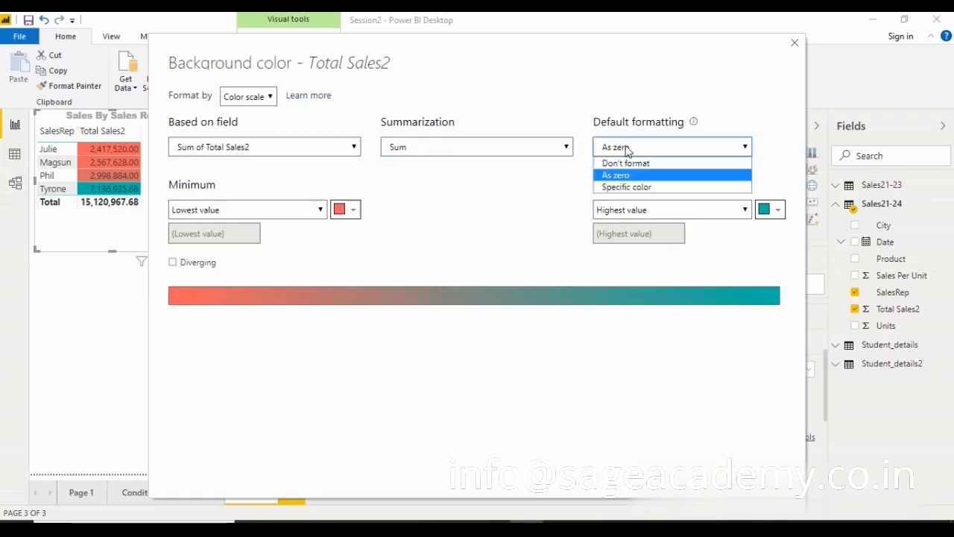
pyautogui.click(627, 151)
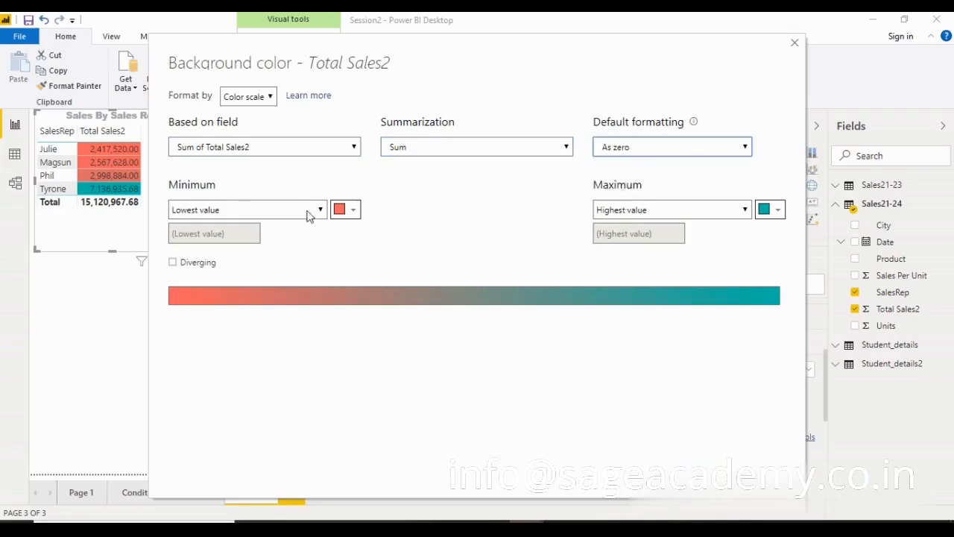
# Step: Set the color scale's lowest-value color for Total Sales2 to a light teal and apply it
pyautogui.click(351, 211)
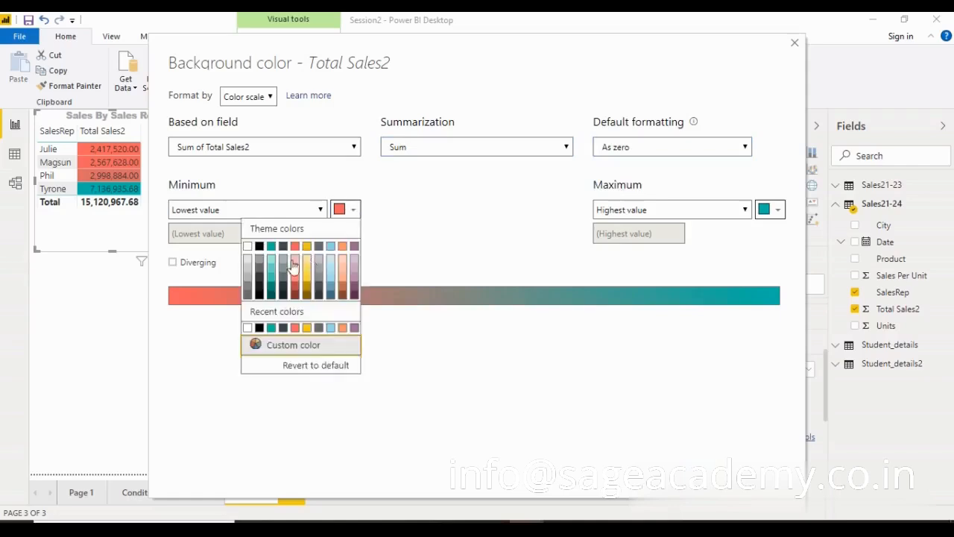
pyautogui.click(294, 345)
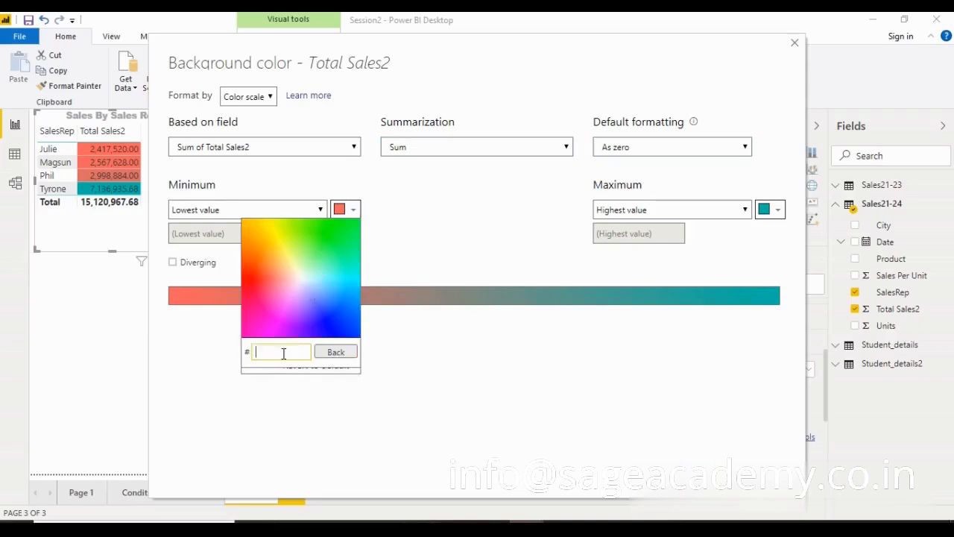
pyautogui.click(313, 275)
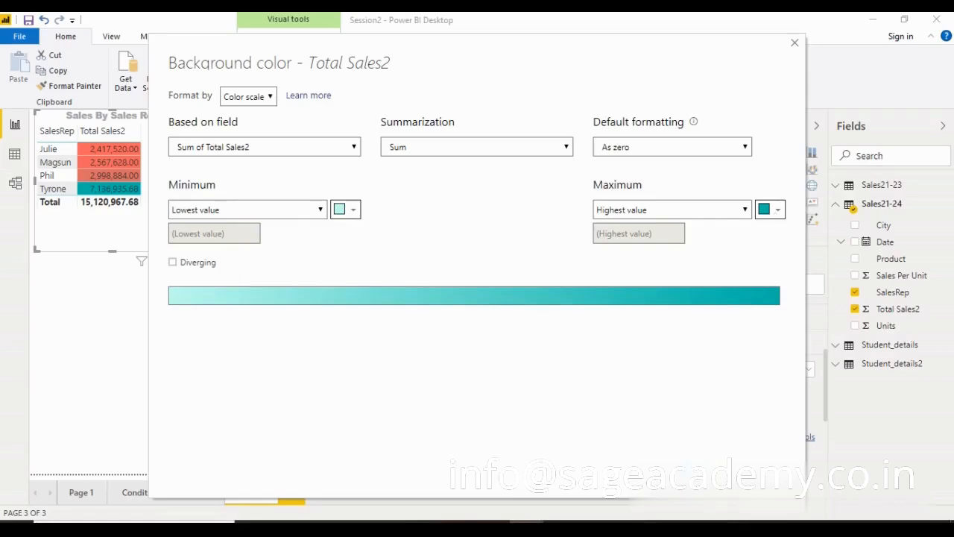
pyautogui.click(691, 475)
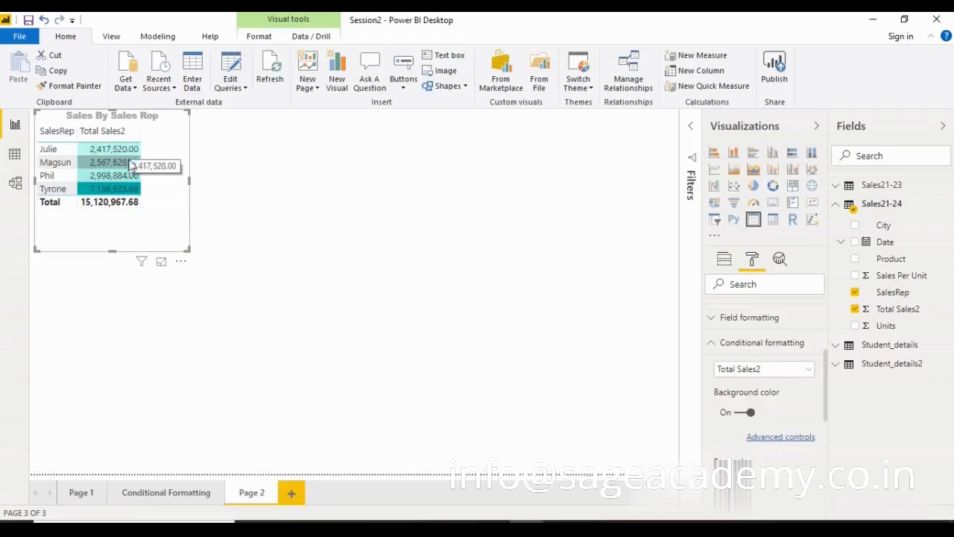
# Step: Set the Total Sales2 color scale's minimum to the number 3000000 and maximum to 6000000, and make the minimum color a darker teal
pyautogui.click(785, 440)
pyautogui.click(298, 211)
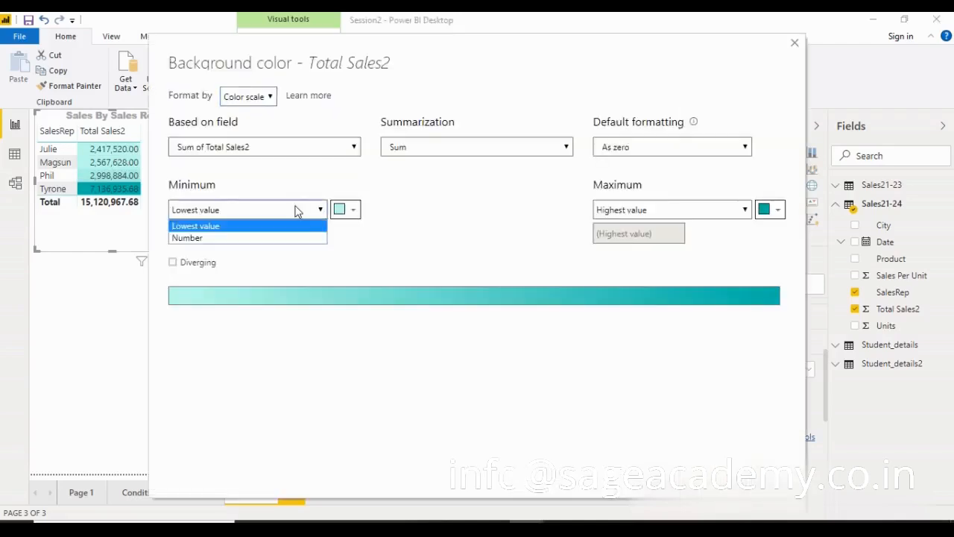
pyautogui.click(231, 239)
pyautogui.click(633, 211)
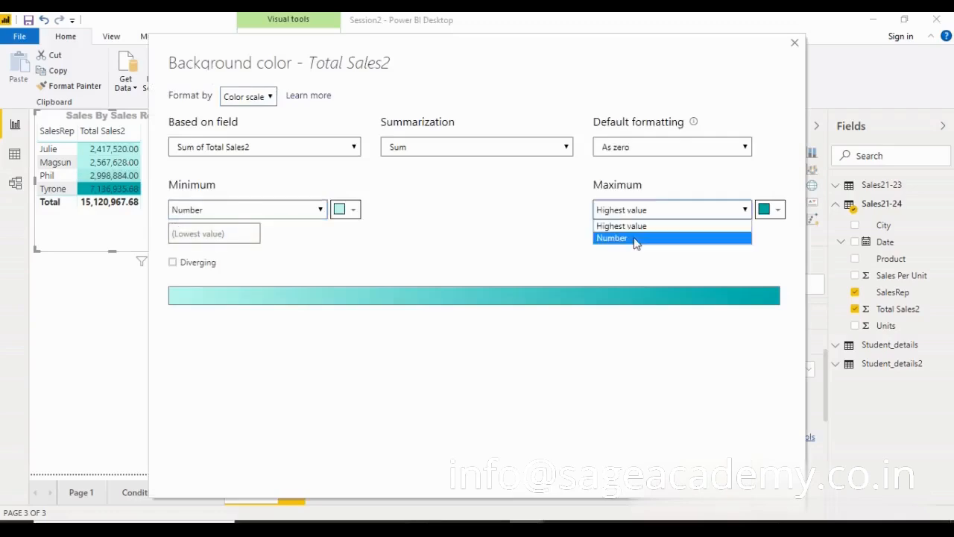
pyautogui.click(635, 239)
pyautogui.click(189, 233)
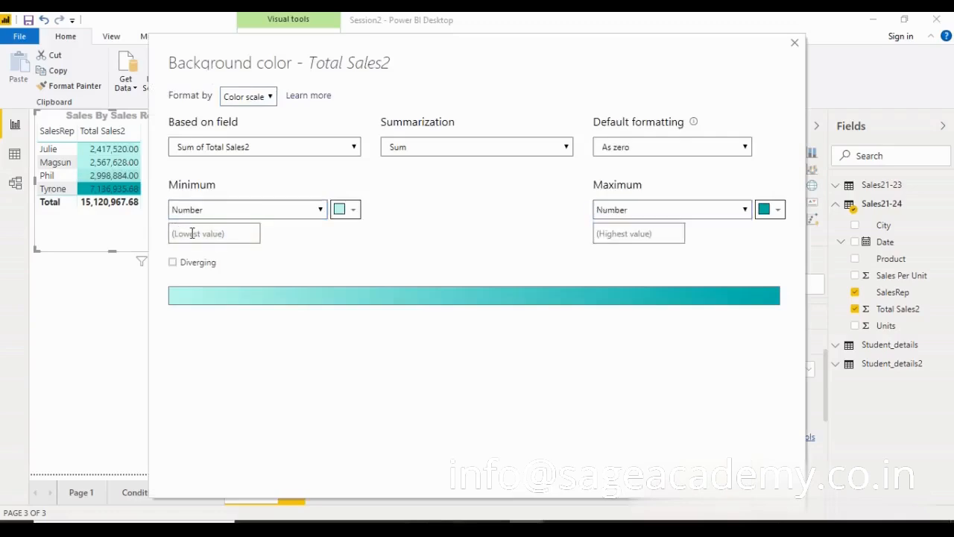
pyautogui.write('3000000')
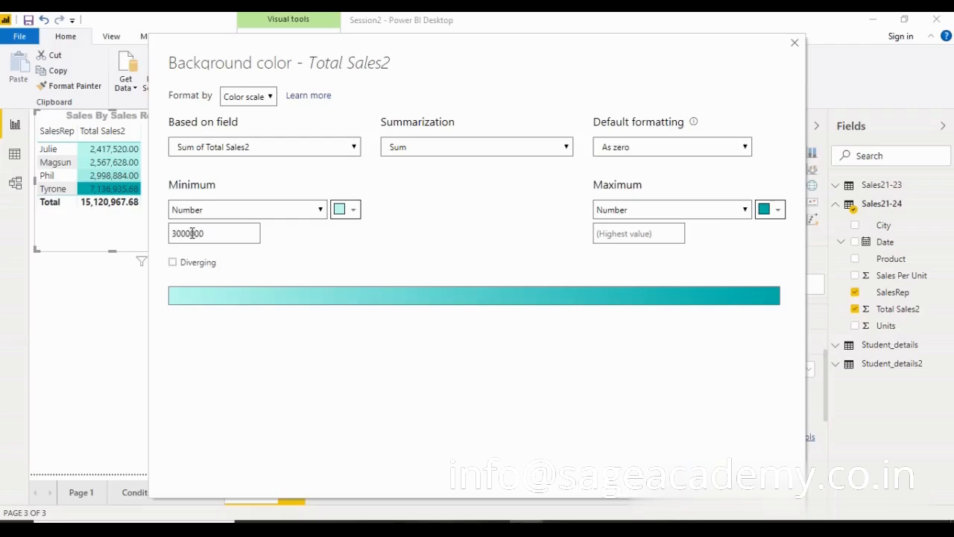
pyautogui.click(611, 238)
pyautogui.write('6000000')
pyautogui.click(693, 476)
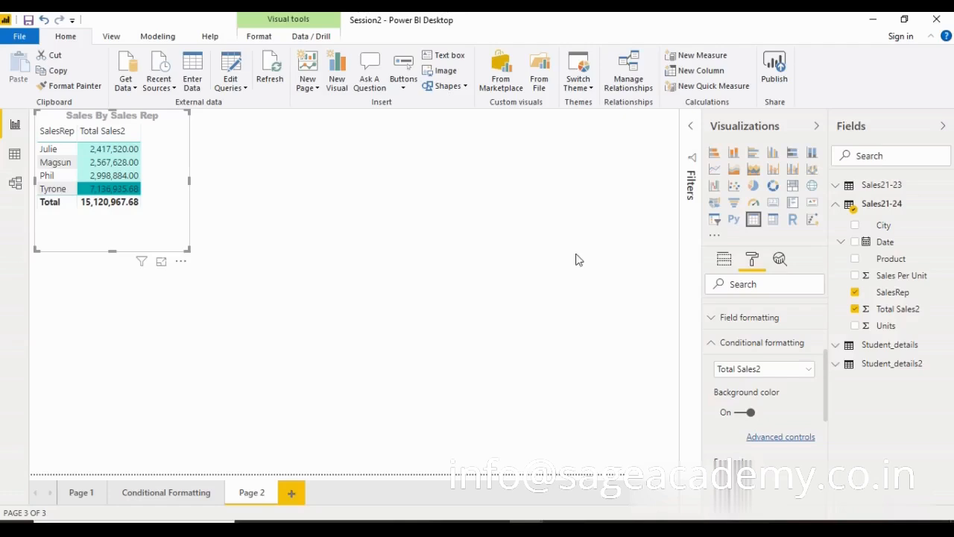
pyautogui.click(790, 439)
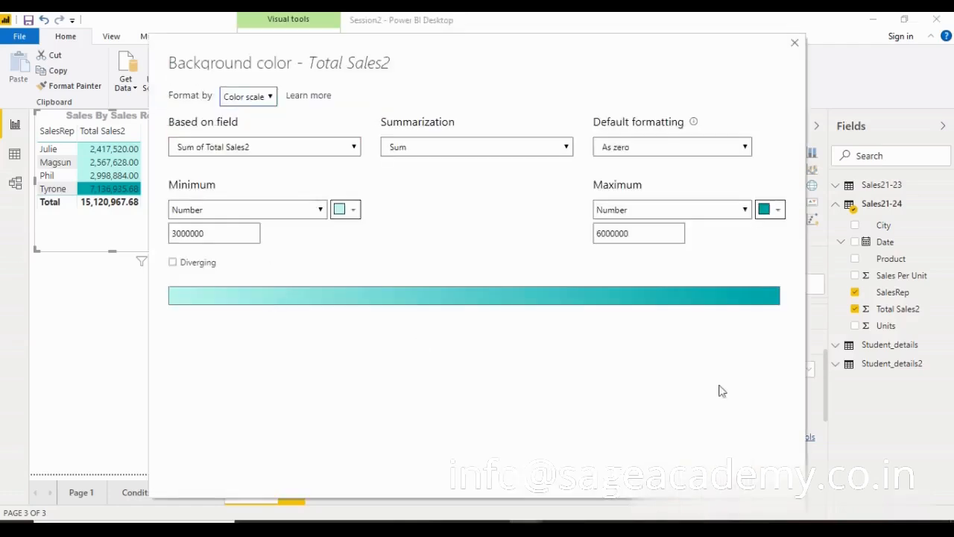
pyautogui.click(718, 477)
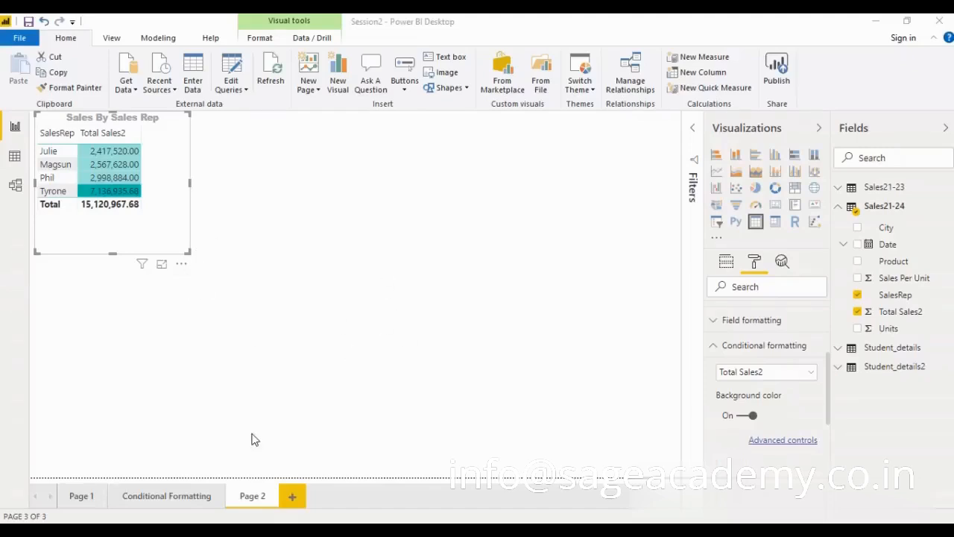
# Step: Check the Q2 fields on Page 1, and on Page 2 build a table of City and Total Sales2 below the sales rep table
pyautogui.click(81, 496)
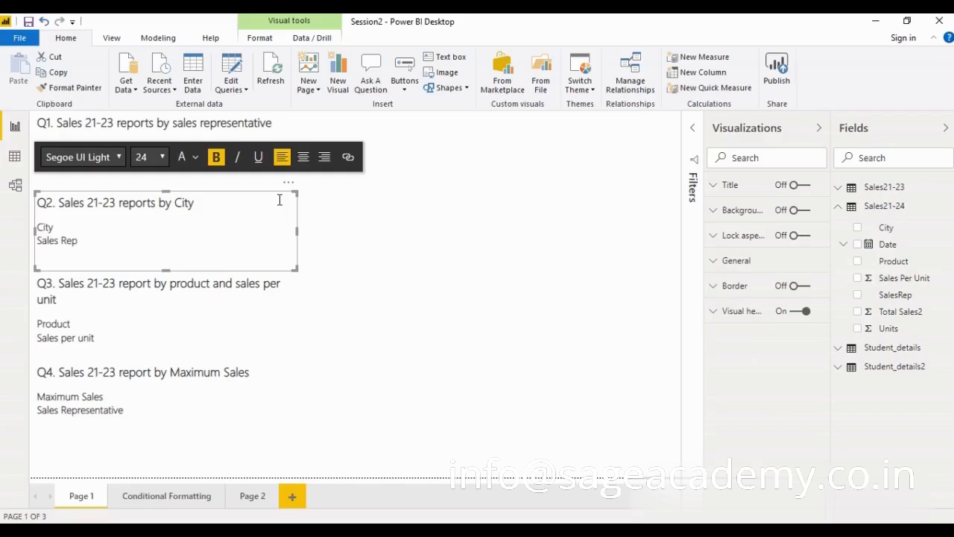
pyautogui.click(260, 504)
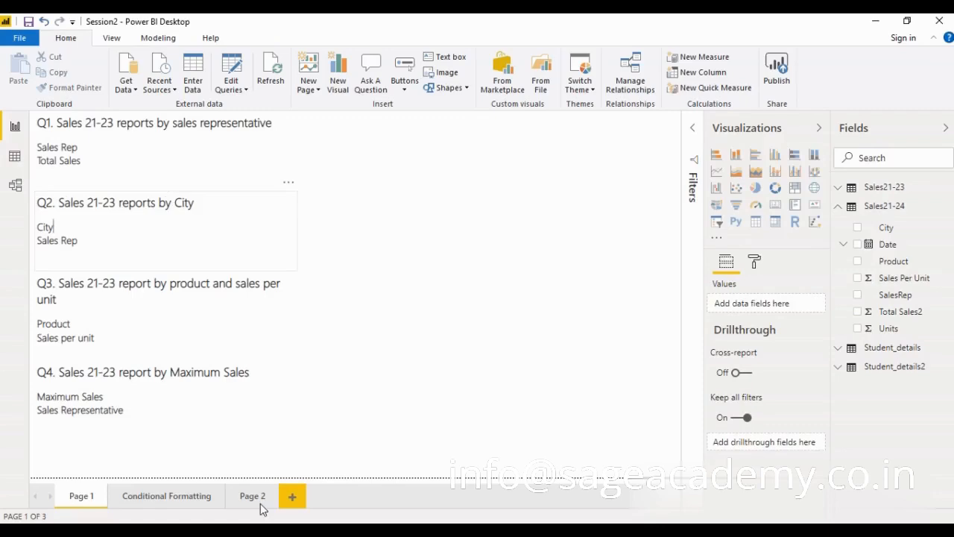
pyautogui.click(261, 505)
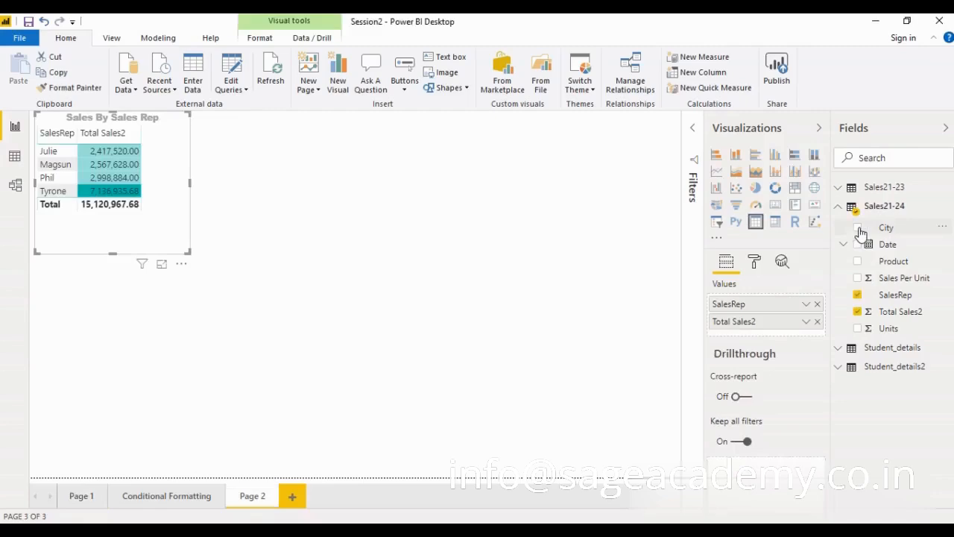
pyautogui.click(376, 300)
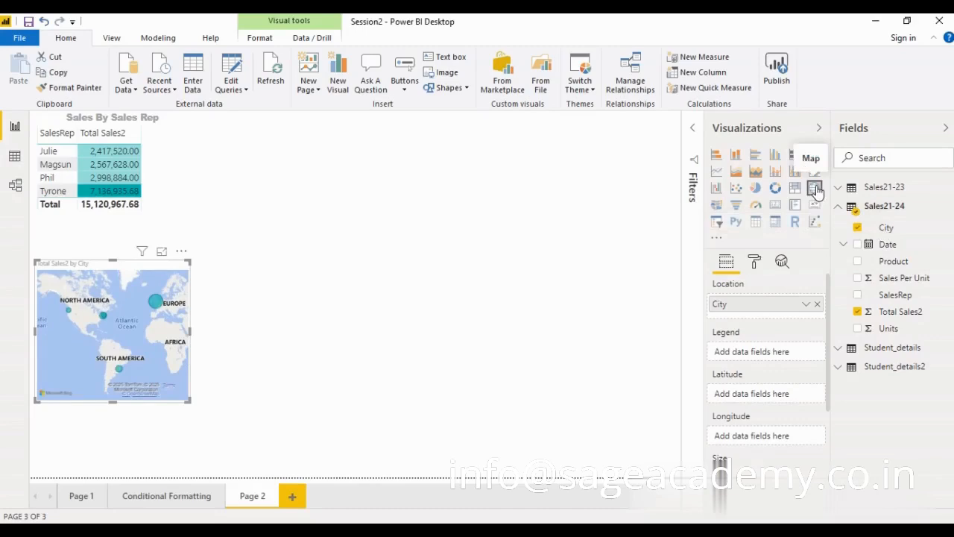
pyautogui.click(756, 224)
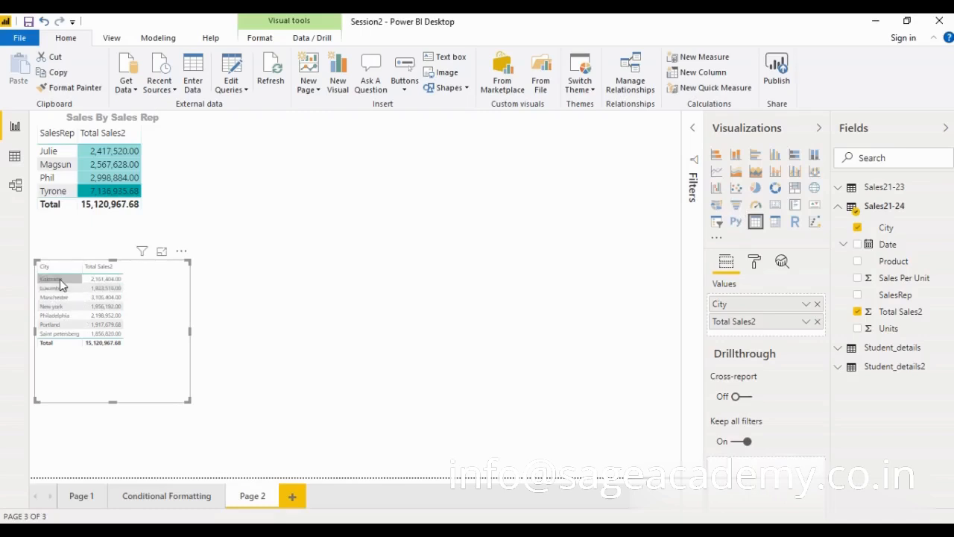
# Step: Set the column header text size of the City table to 13 pt
pyautogui.click(755, 262)
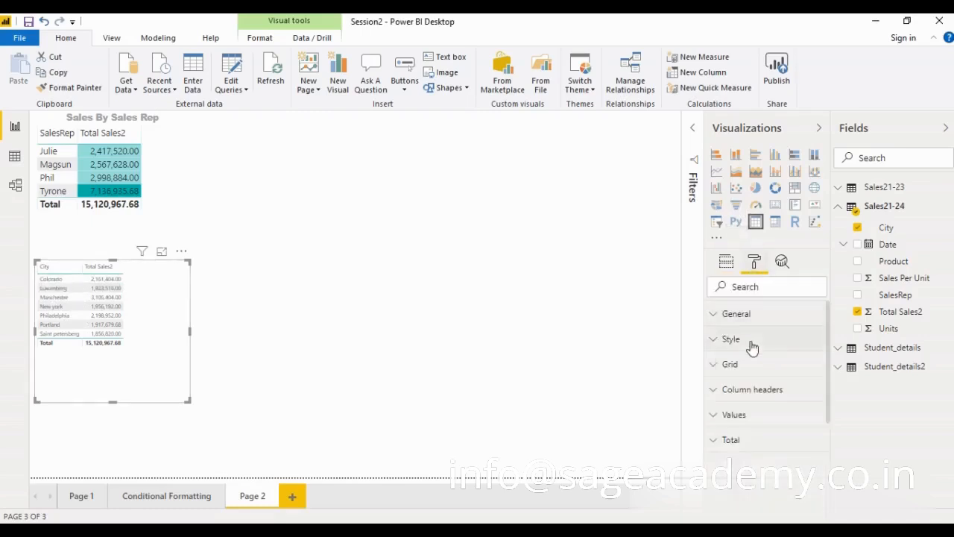
pyautogui.click(750, 396)
pyautogui.scroll(-3, 774, 421)
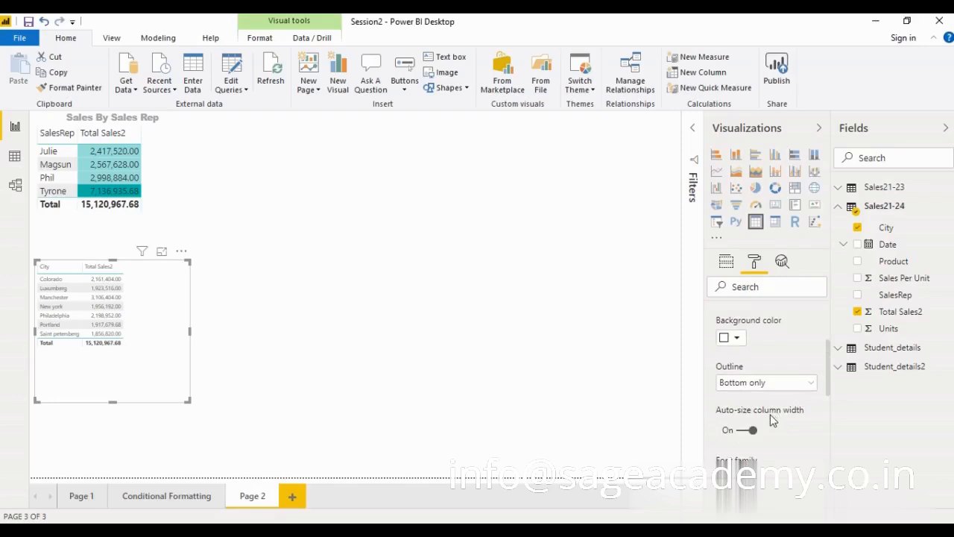
pyautogui.scroll(-5, 754, 379)
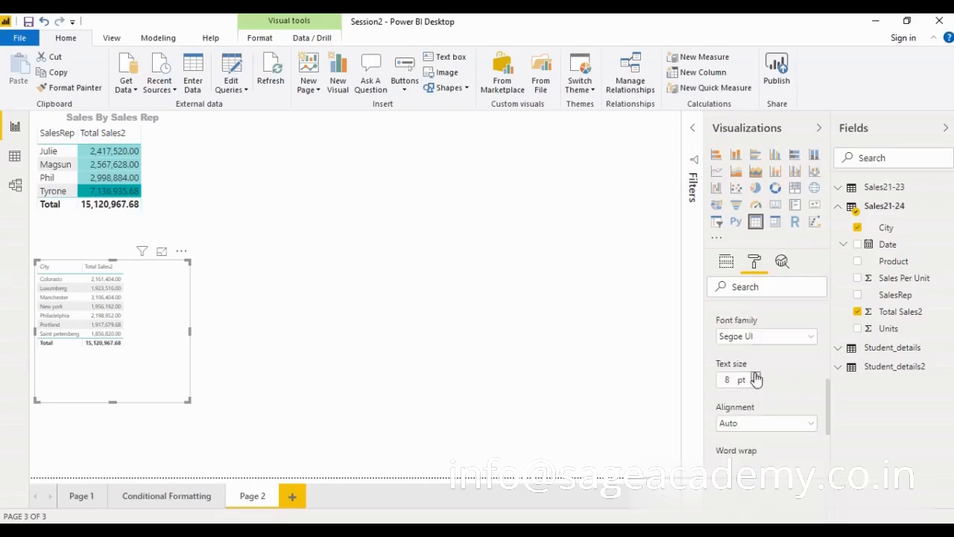
pyautogui.click(756, 376)
pyautogui.click(757, 376)
pyautogui.click(757, 376)
pyautogui.click(757, 376)
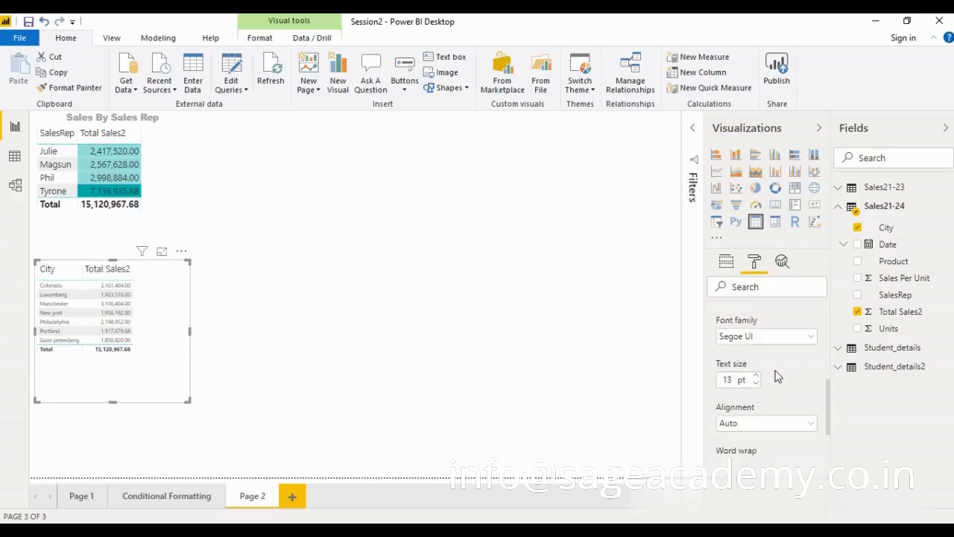
pyautogui.scroll(3, 774, 372)
pyautogui.click(761, 324)
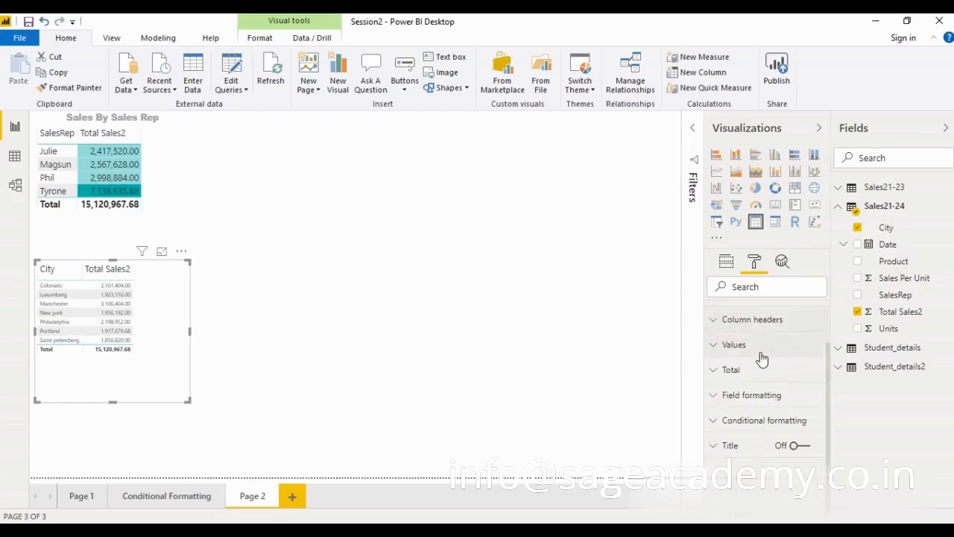
# Step: Set the text size of the City table's values to 13 pt
pyautogui.click(761, 350)
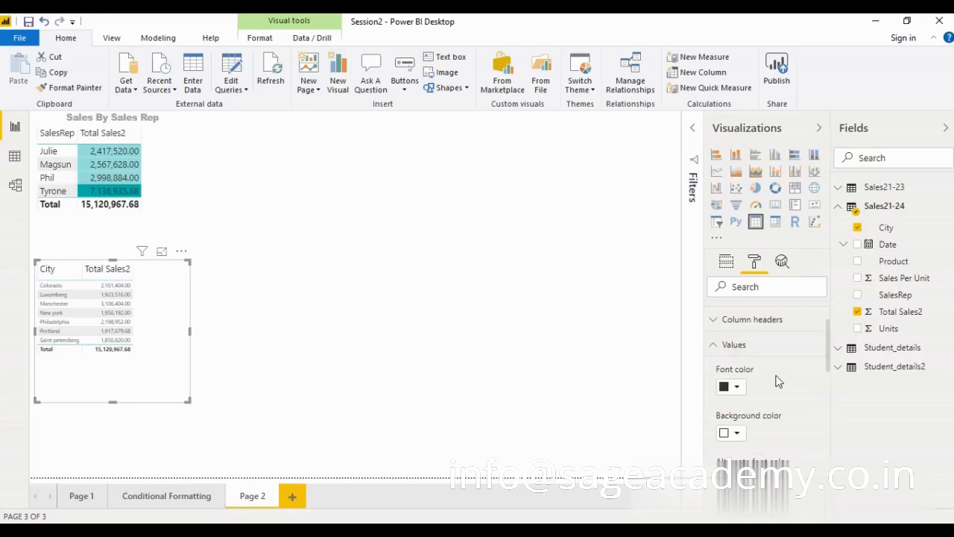
pyautogui.scroll(-5, 777, 379)
pyautogui.scroll(-2, 778, 382)
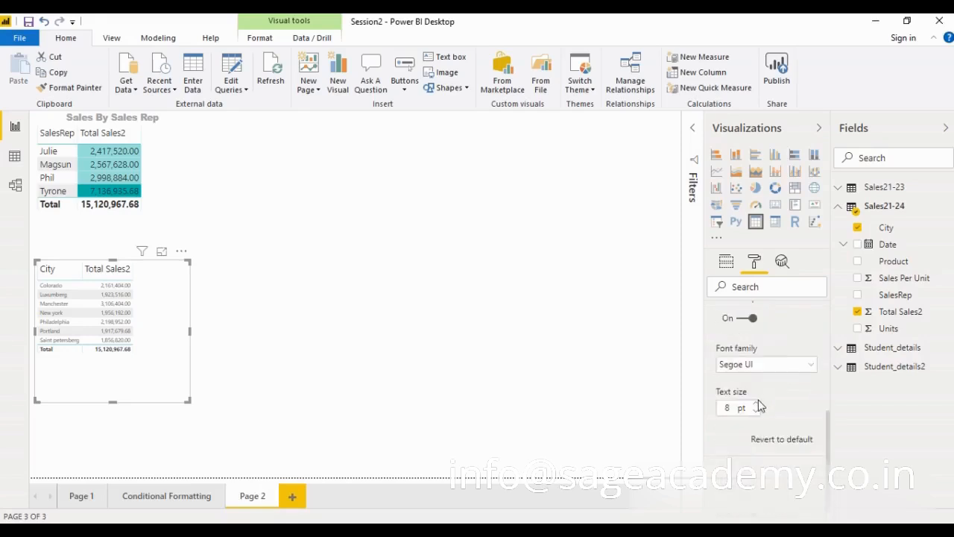
pyautogui.click(756, 405)
pyautogui.click(757, 405)
pyautogui.click(757, 405)
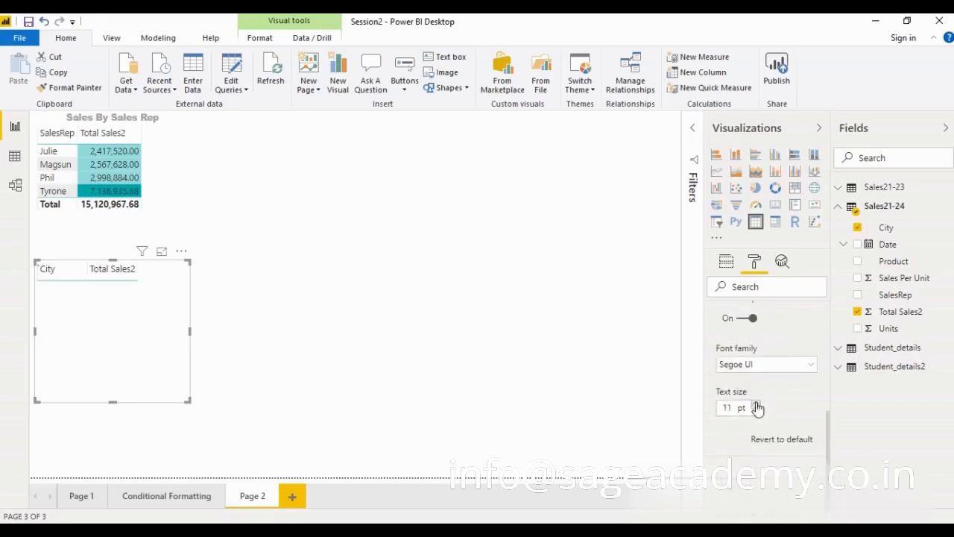
pyautogui.click(757, 405)
pyautogui.click(757, 405)
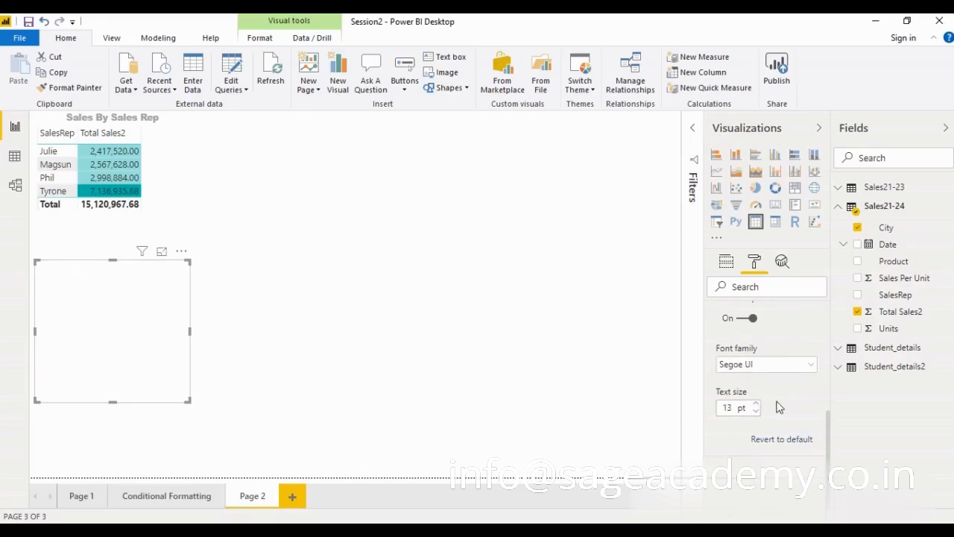
pyautogui.scroll(4, 780, 408)
pyautogui.scroll(1, 753, 333)
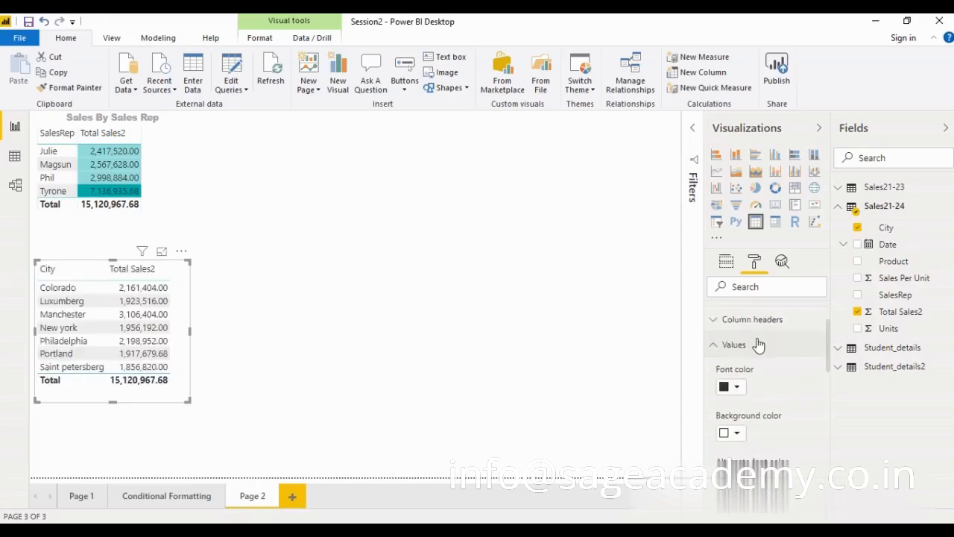
pyautogui.click(758, 343)
# Step: Turn on conditional font color for the Total Sales2 values in the City table
pyautogui.scroll(-2, 767, 388)
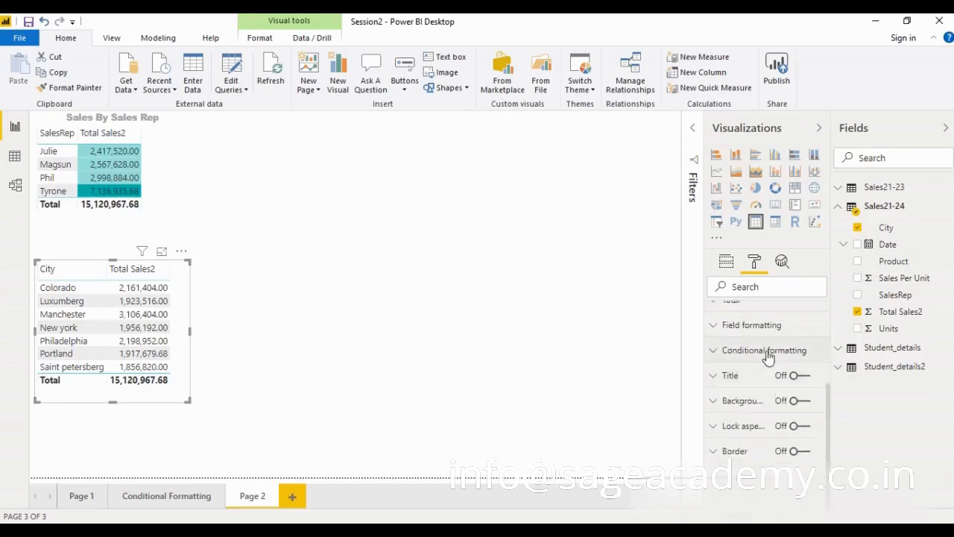
pyautogui.click(768, 357)
pyautogui.scroll(-1, 790, 417)
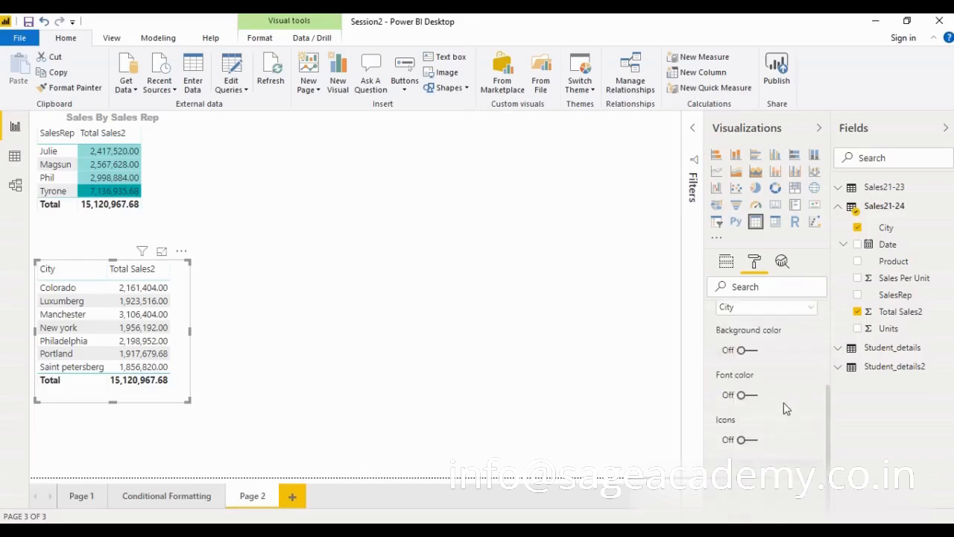
pyautogui.click(752, 308)
pyautogui.click(755, 340)
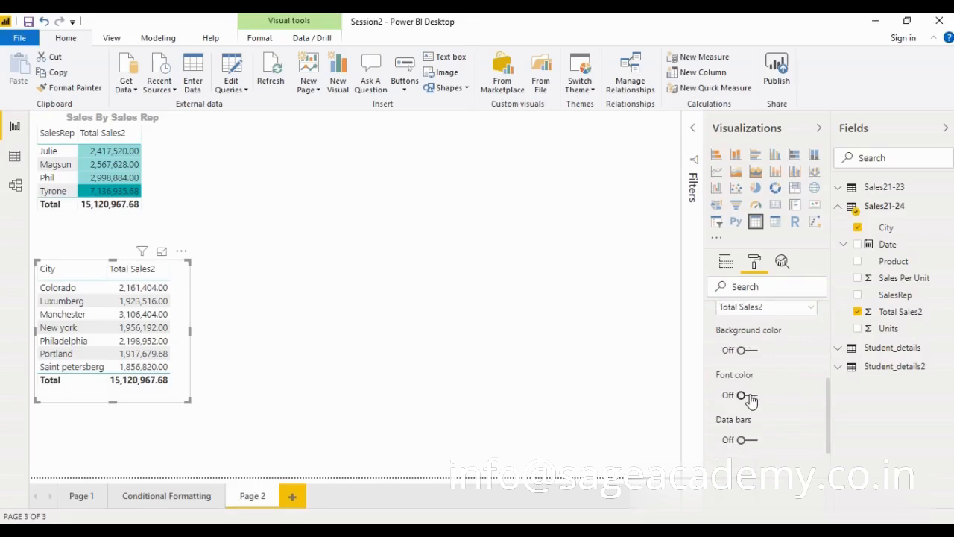
pyautogui.click(748, 396)
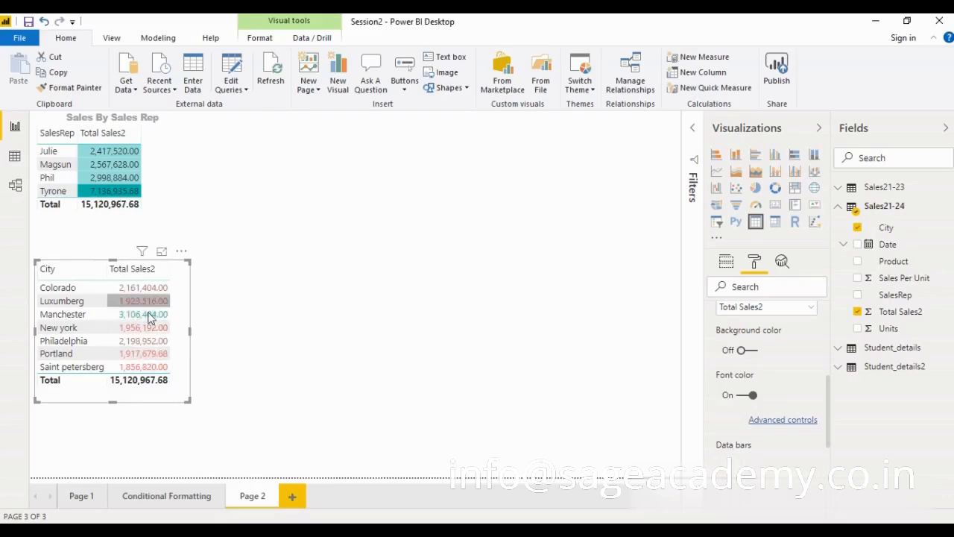
# Step: Set the Total Sales2 font color scale to light teal for the lowest value and Theme color 2, 50% darker for the highest
pyautogui.click(783, 420)
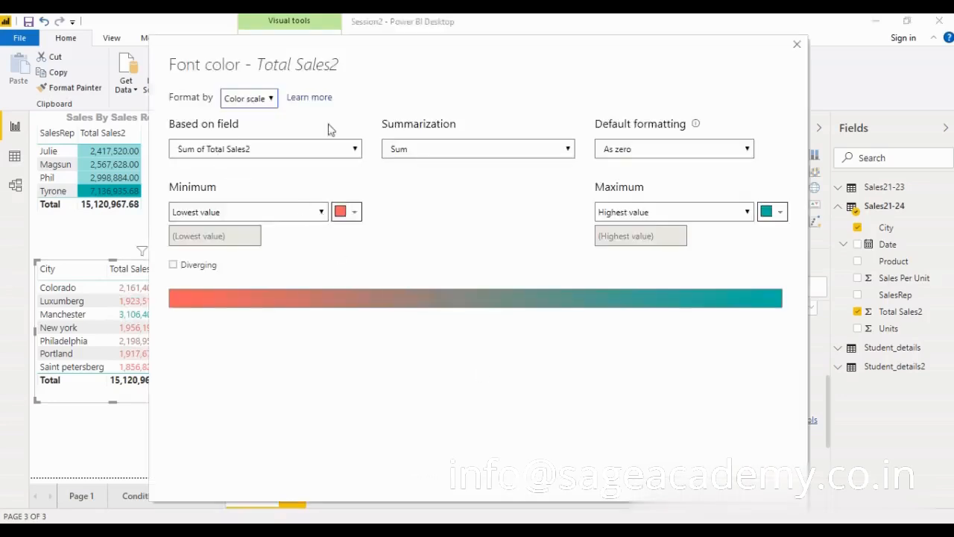
pyautogui.click(304, 214)
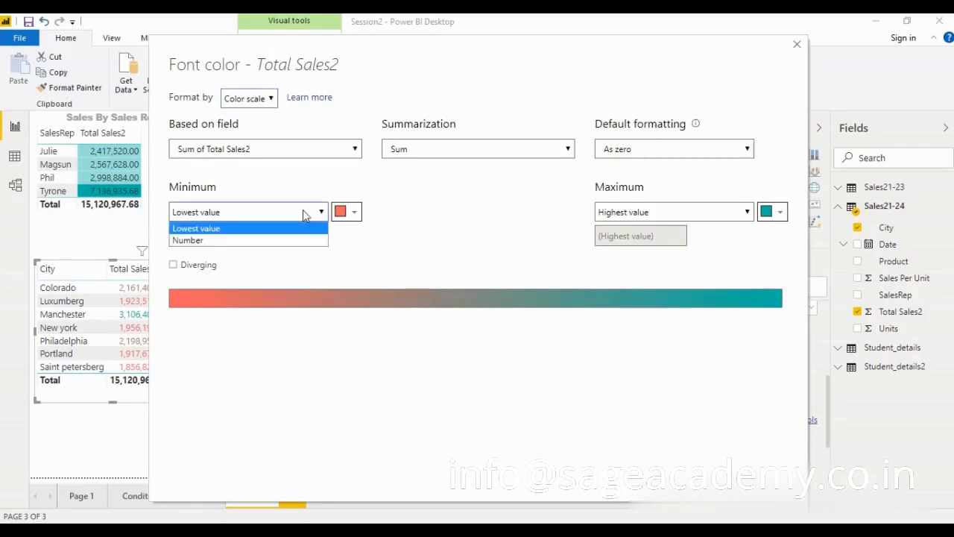
pyautogui.click(304, 214)
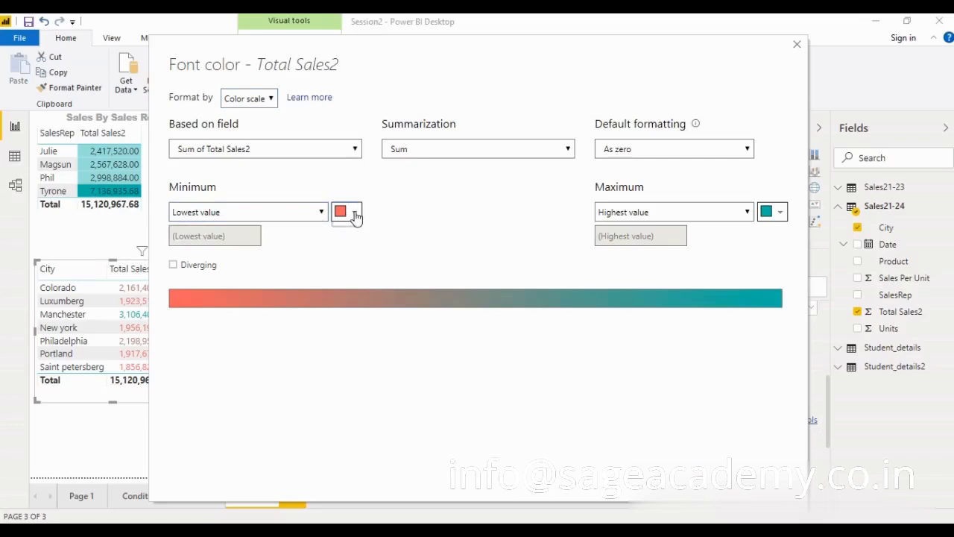
pyautogui.click(354, 213)
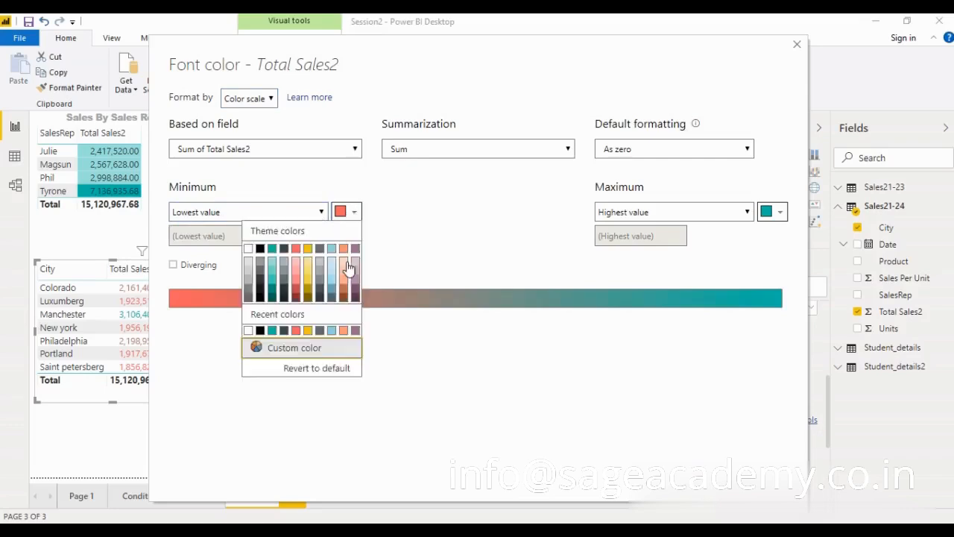
pyautogui.click(273, 266)
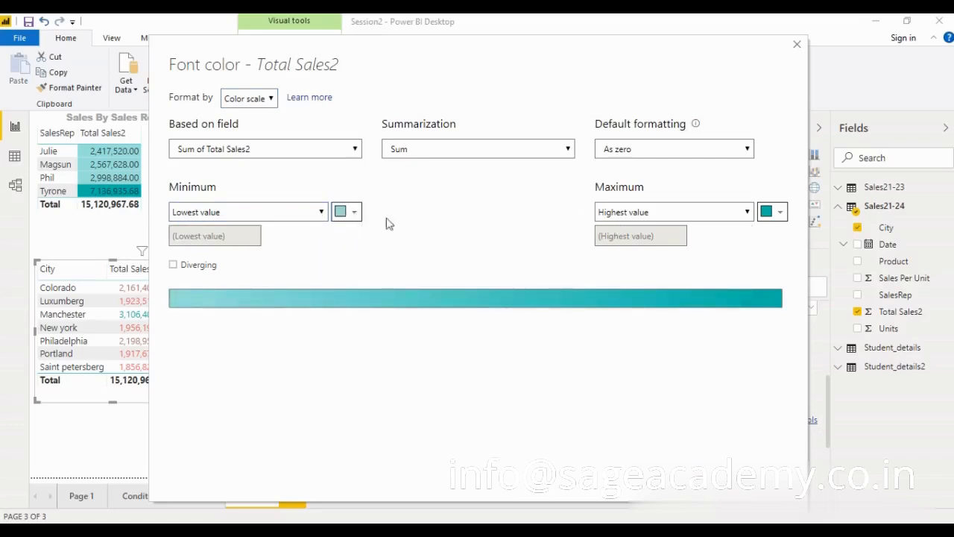
pyautogui.click(781, 212)
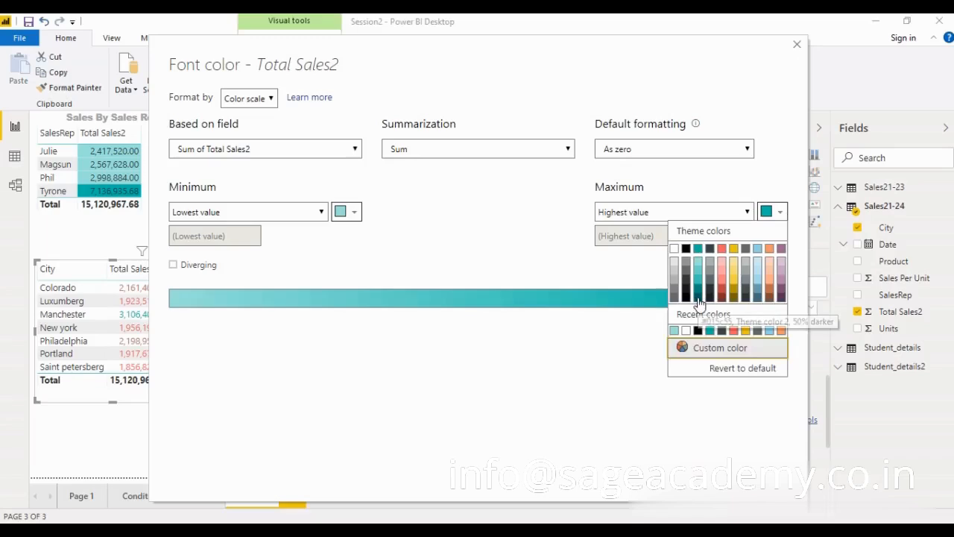
pyautogui.click(699, 298)
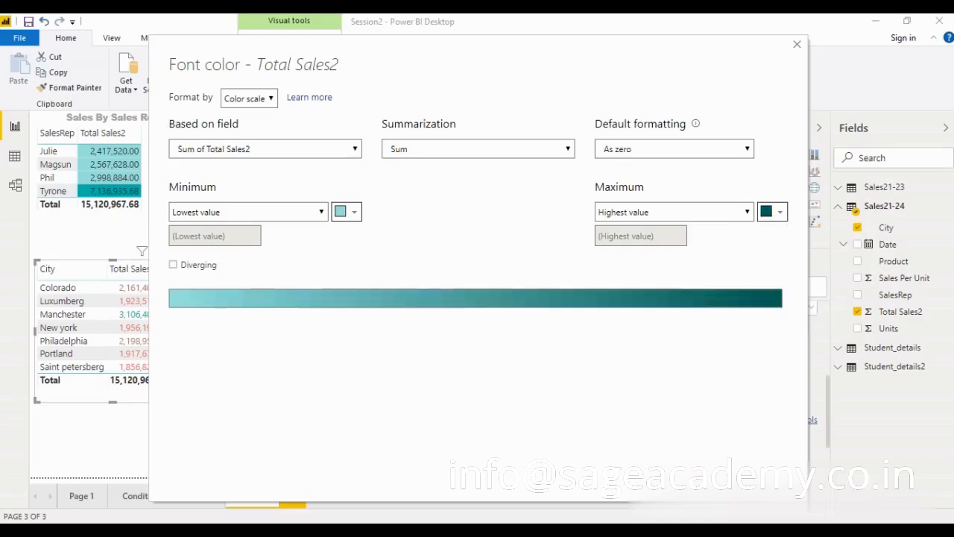
pyautogui.click(707, 479)
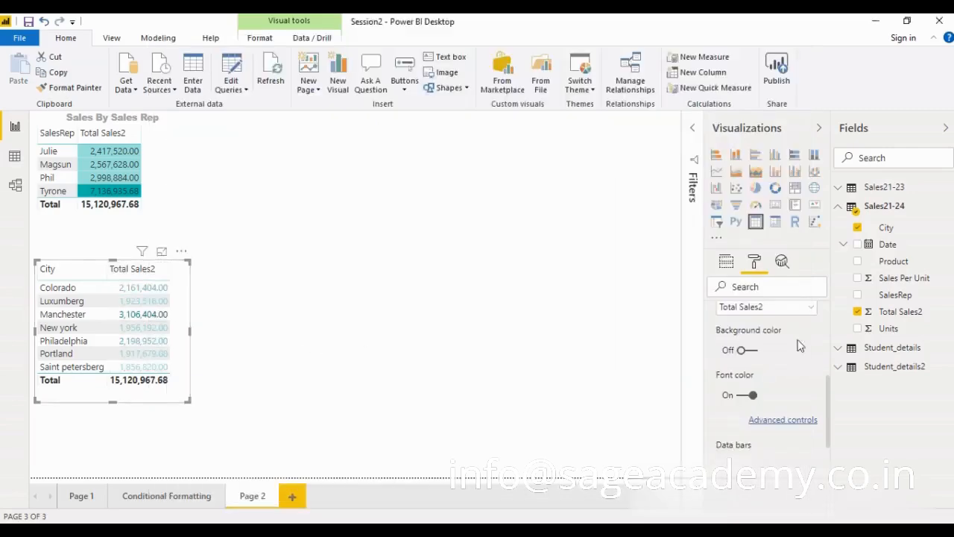
# Step: Turn on the City table's title and set its text to "Sales By City"
pyautogui.scroll(2, 809, 363)
pyautogui.click(752, 347)
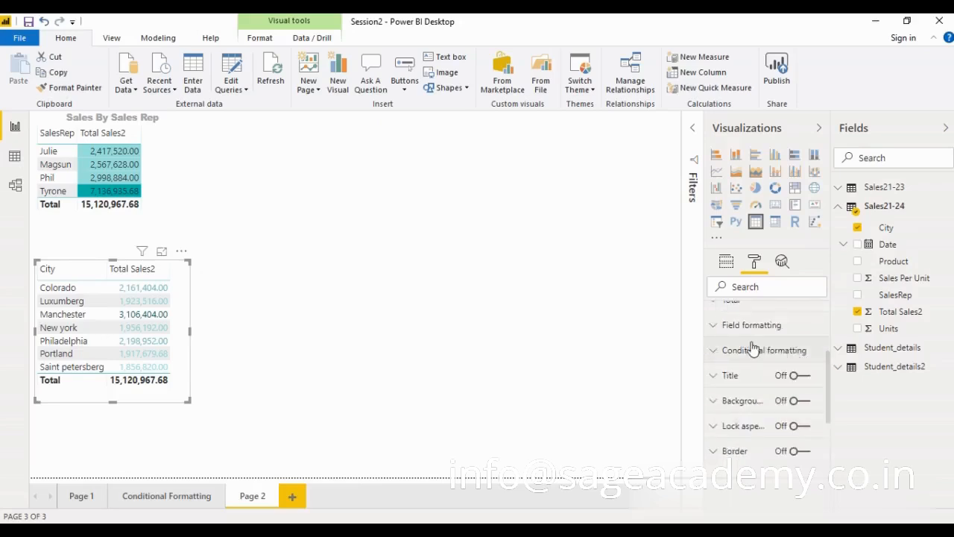
pyautogui.click(796, 370)
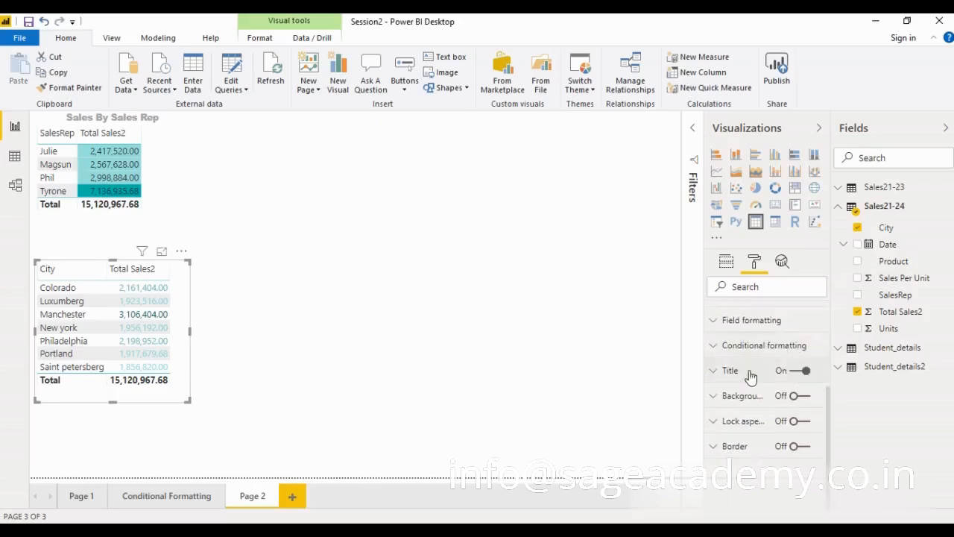
pyautogui.click(750, 381)
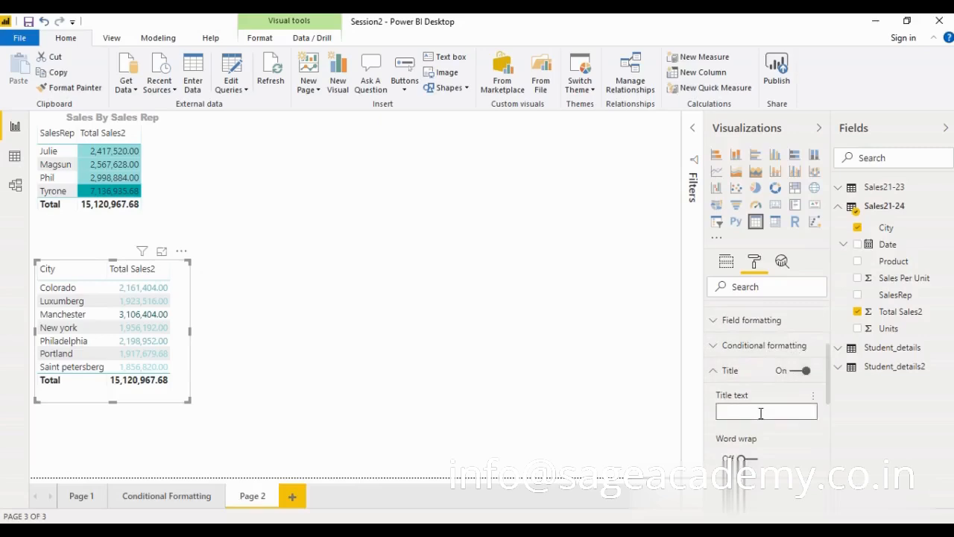
pyautogui.write('Sales By City')
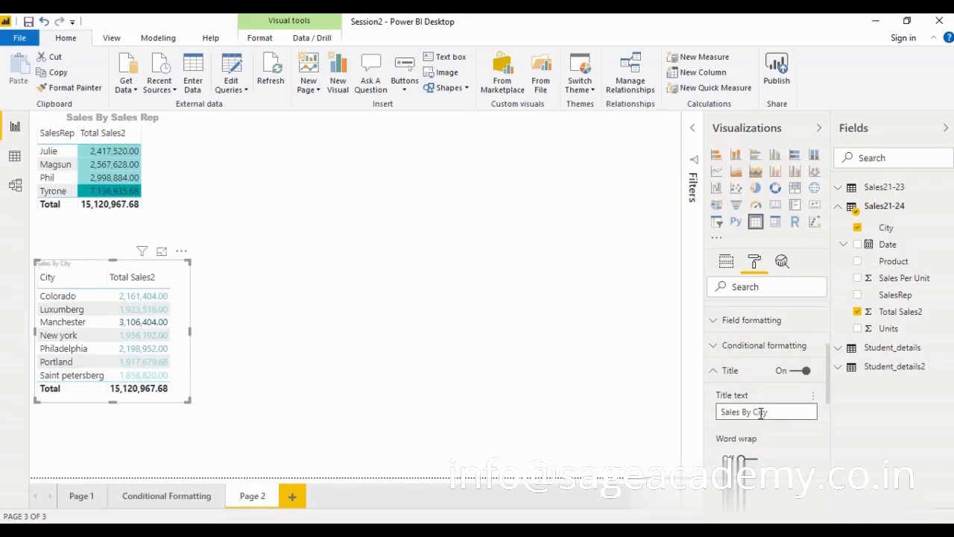
pyautogui.click(783, 440)
# Step: Center the City table's title and set its text size to 13 pt
pyautogui.scroll(-3, 783, 439)
pyautogui.click(741, 388)
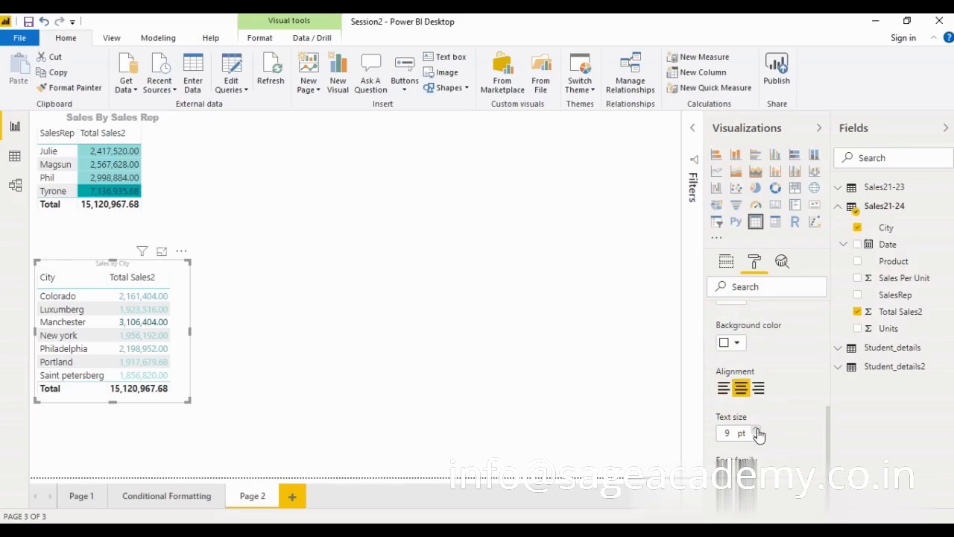
pyautogui.click(756, 430)
pyautogui.click(756, 431)
pyautogui.click(756, 431)
pyautogui.click(756, 430)
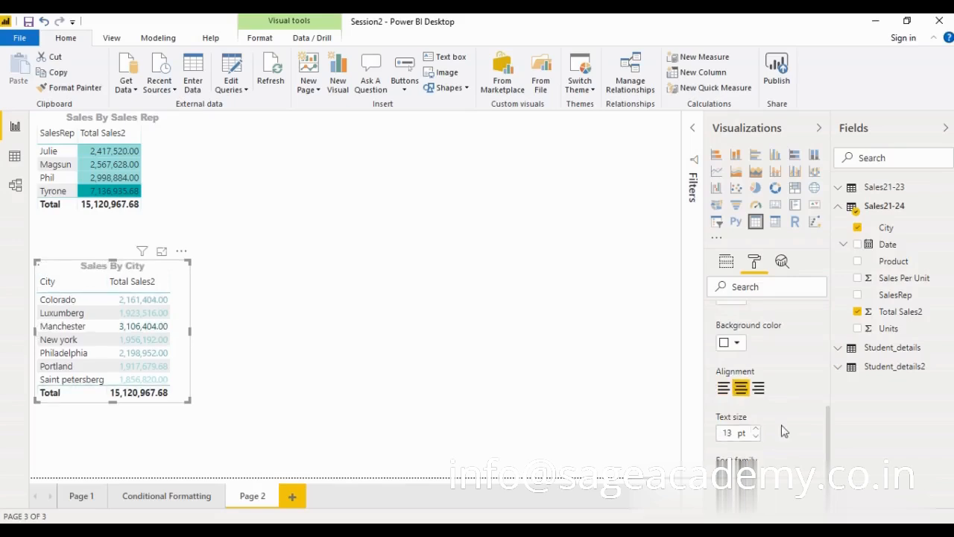
pyautogui.scroll(3, 783, 429)
pyautogui.scroll(2, 783, 431)
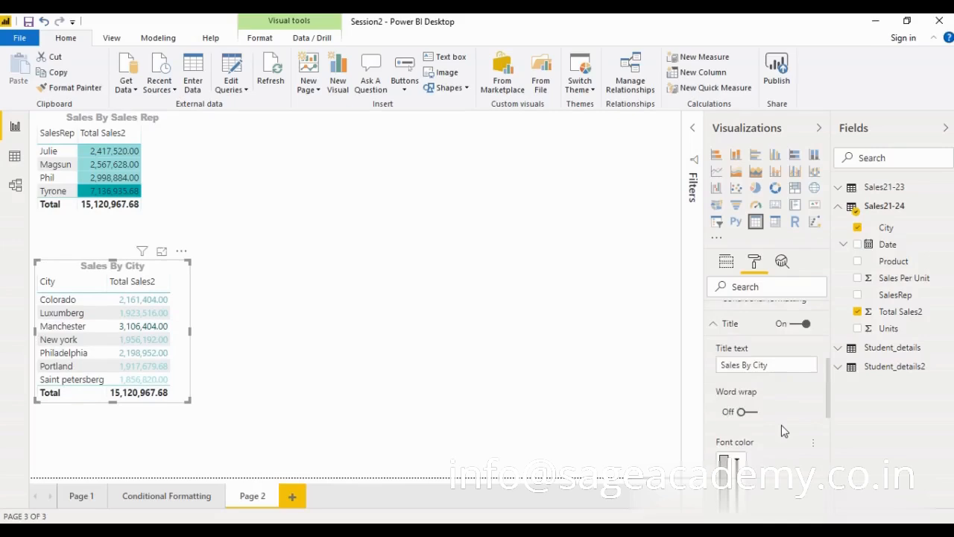
pyautogui.click(744, 373)
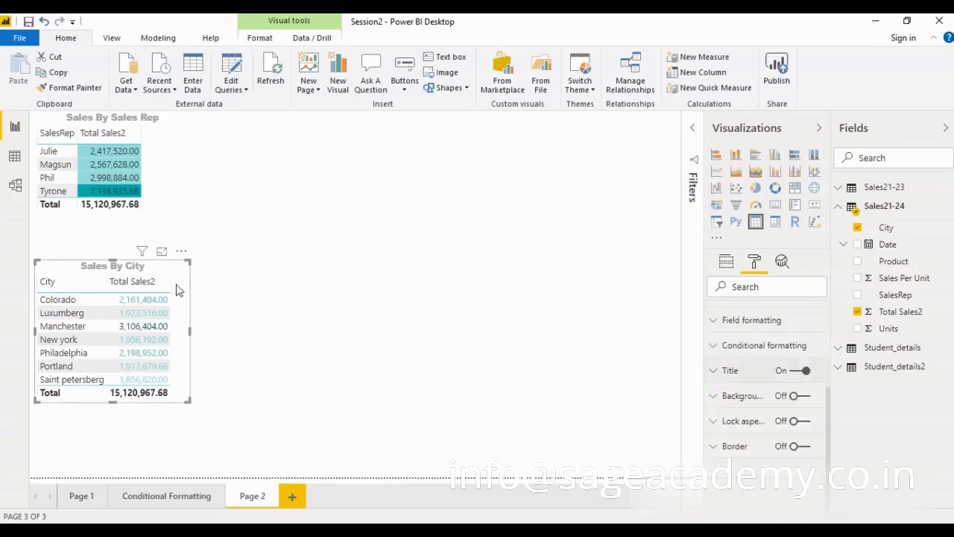
pyautogui.click(273, 339)
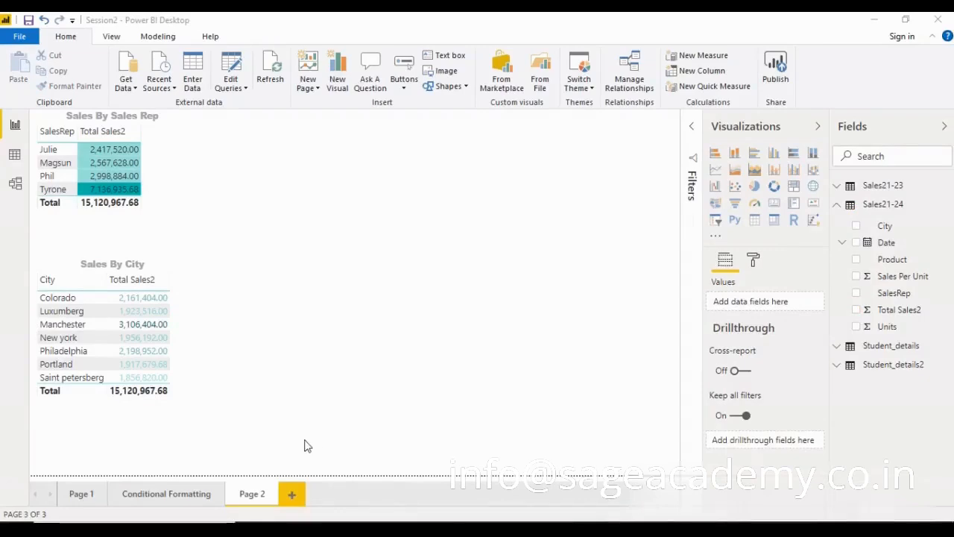
# Step: Check the Q3 fields on Page 1, and on Page 2 build a new table of Product and Sales Per Unit from Sales21-24
pyautogui.click(81, 495)
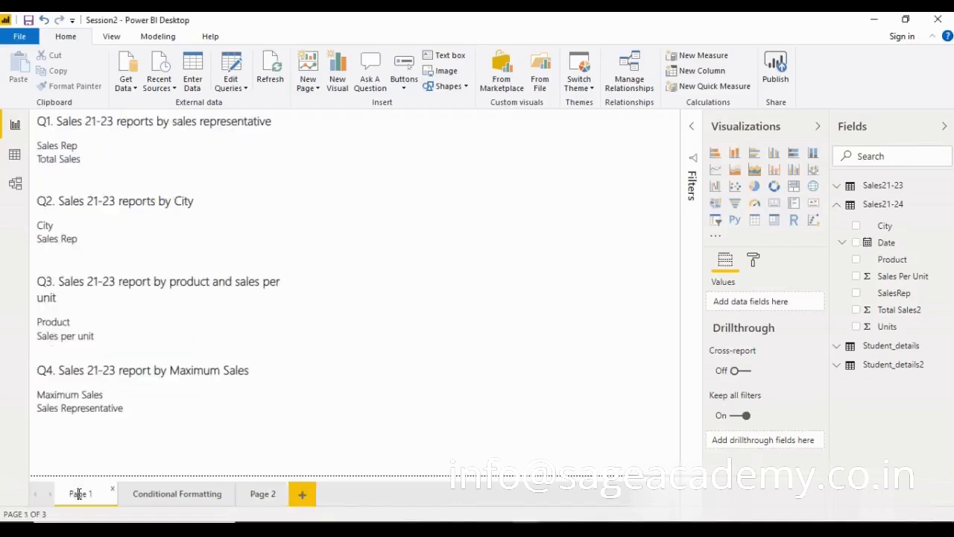
pyautogui.click(192, 288)
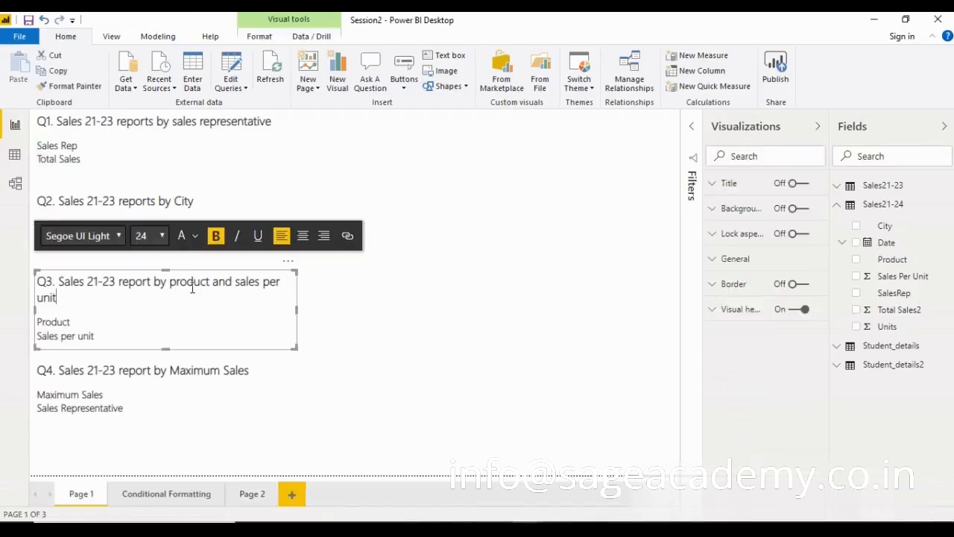
pyautogui.click(75, 320)
pyautogui.click(253, 496)
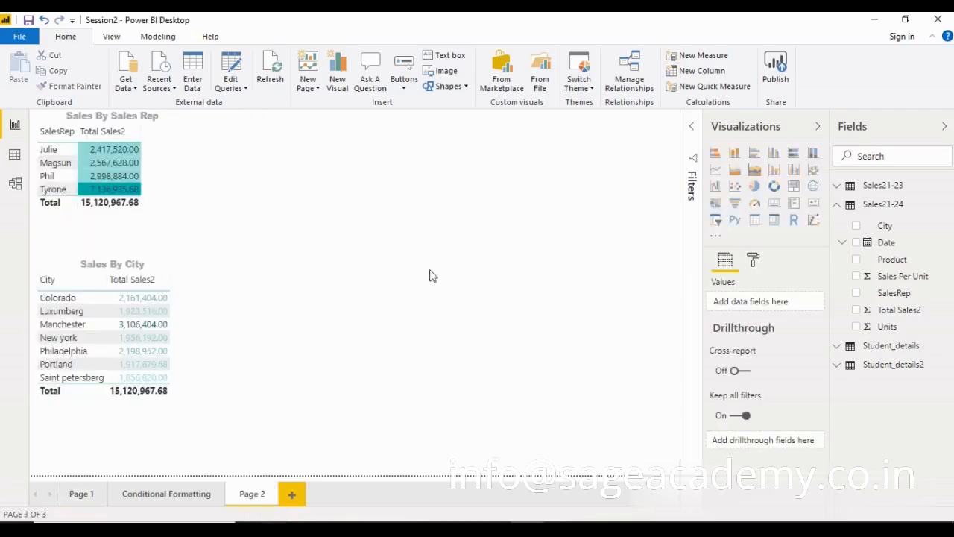
pyautogui.click(856, 259)
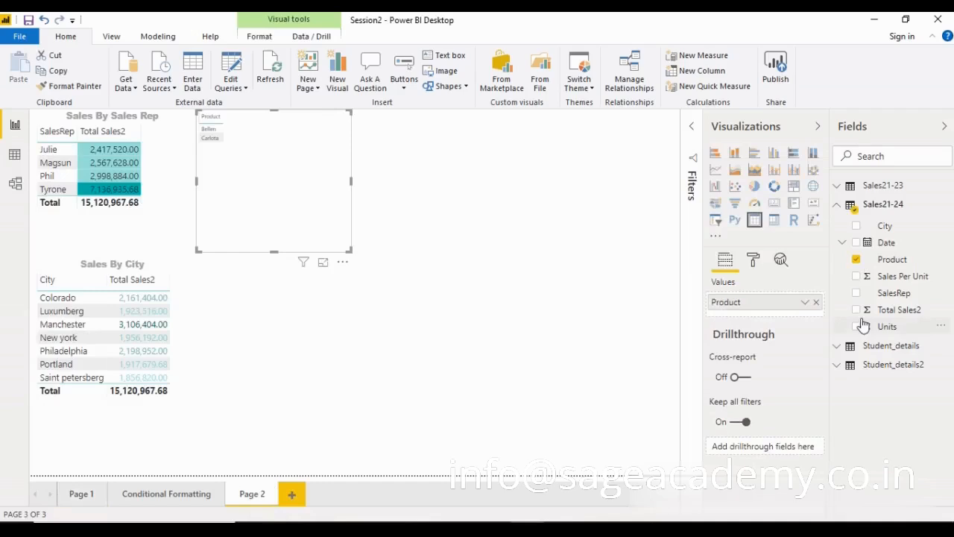
pyautogui.click(857, 276)
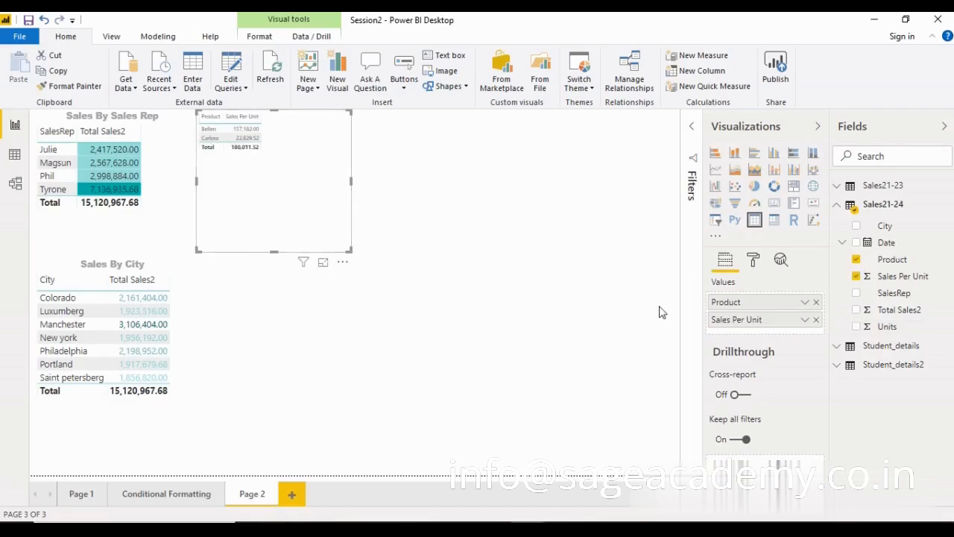
# Step: Enlarge the Product table's column header text and turn on conditional icons for its Sales Per Unit values
pyautogui.click(754, 258)
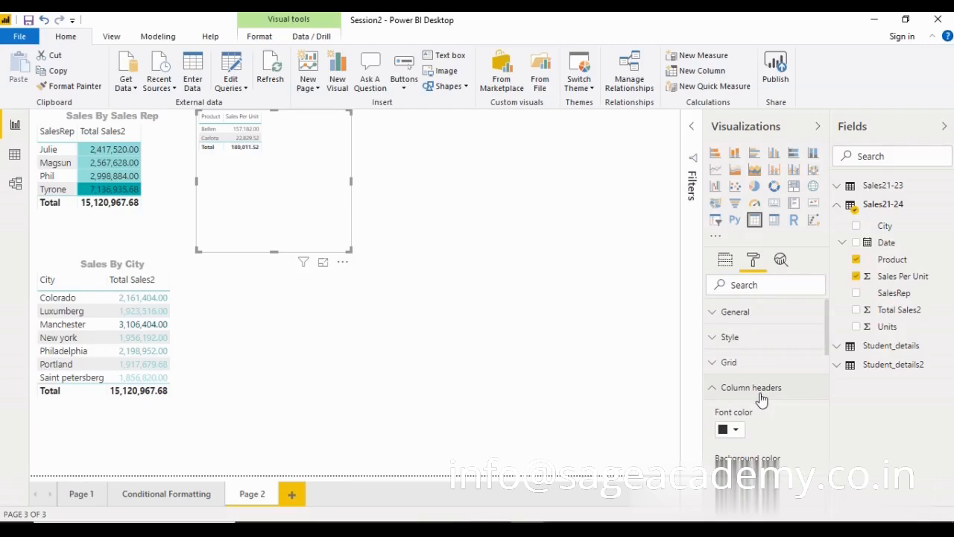
pyautogui.click(760, 398)
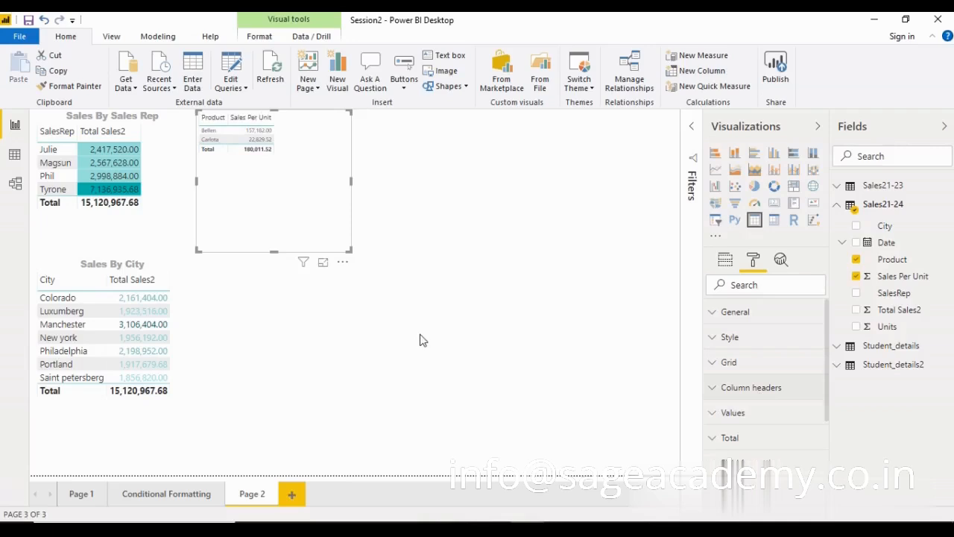
pyautogui.scroll(-3, 747, 405)
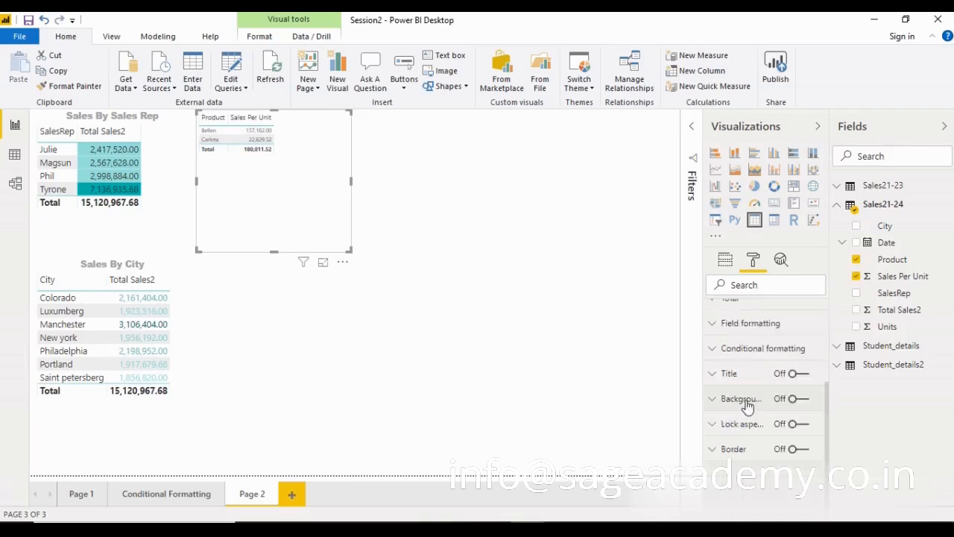
pyautogui.click(760, 350)
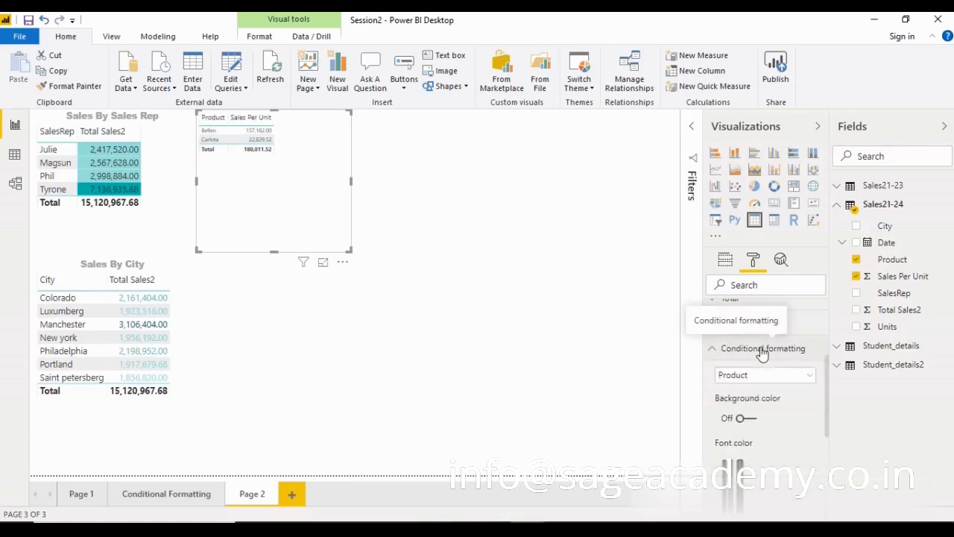
pyautogui.scroll(-2, 761, 433)
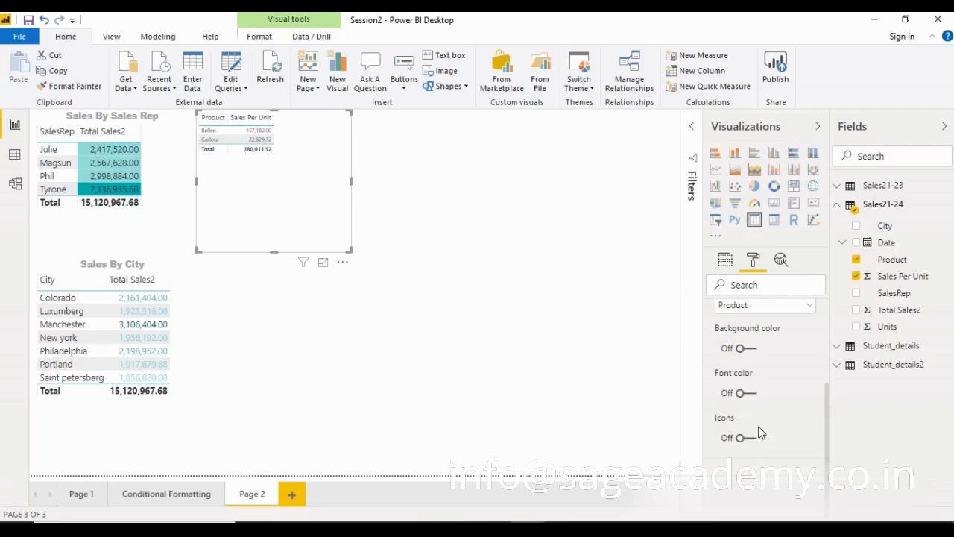
pyautogui.click(753, 305)
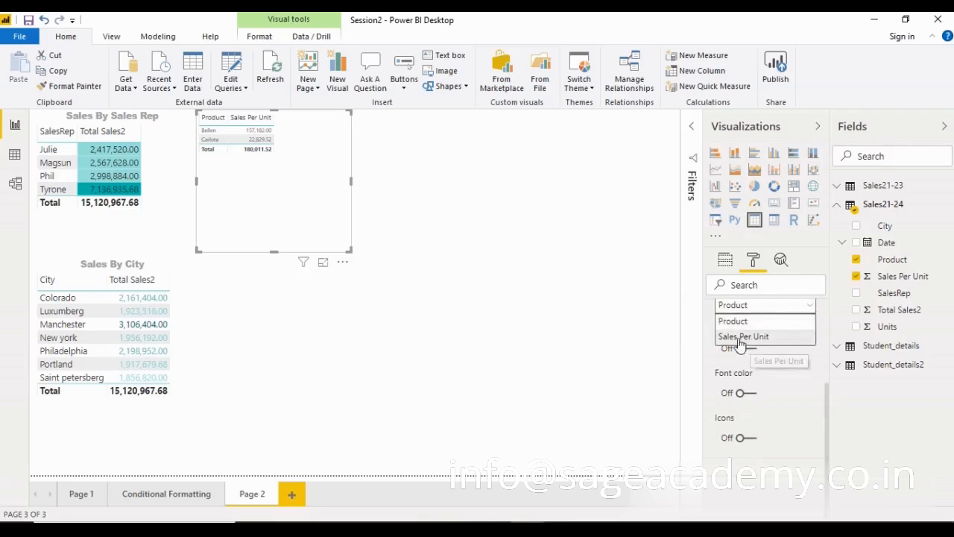
pyautogui.click(741, 337)
pyautogui.scroll(-2, 740, 421)
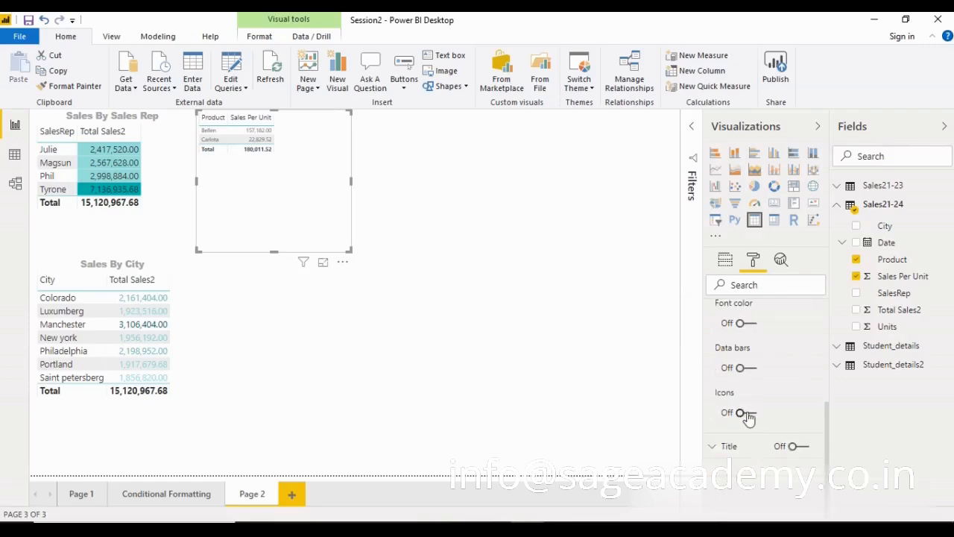
pyautogui.click(746, 414)
# Step: Open the conditional icon rules for Sales Per Unit, and set the icon layout to Left of data and the icon alignment to Top
pyautogui.click(782, 440)
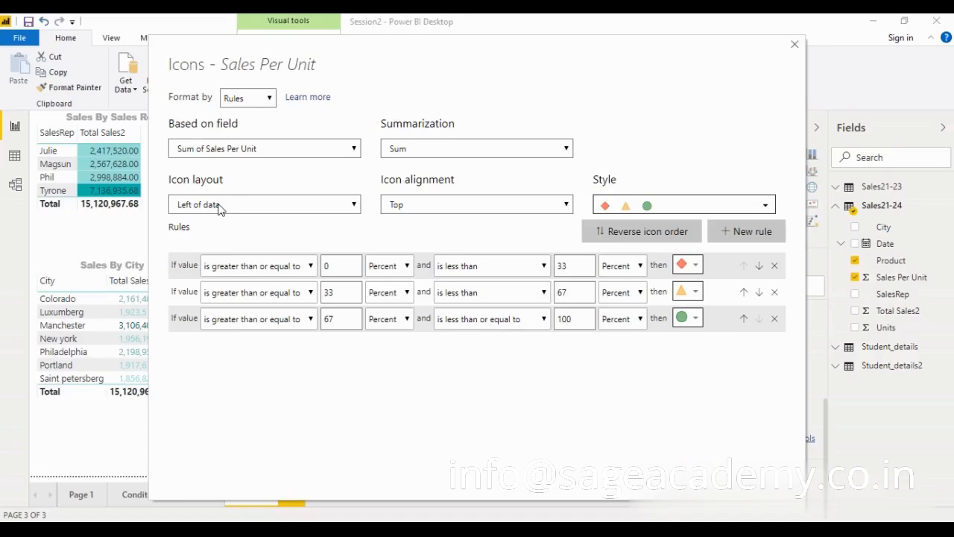
pyautogui.click(354, 206)
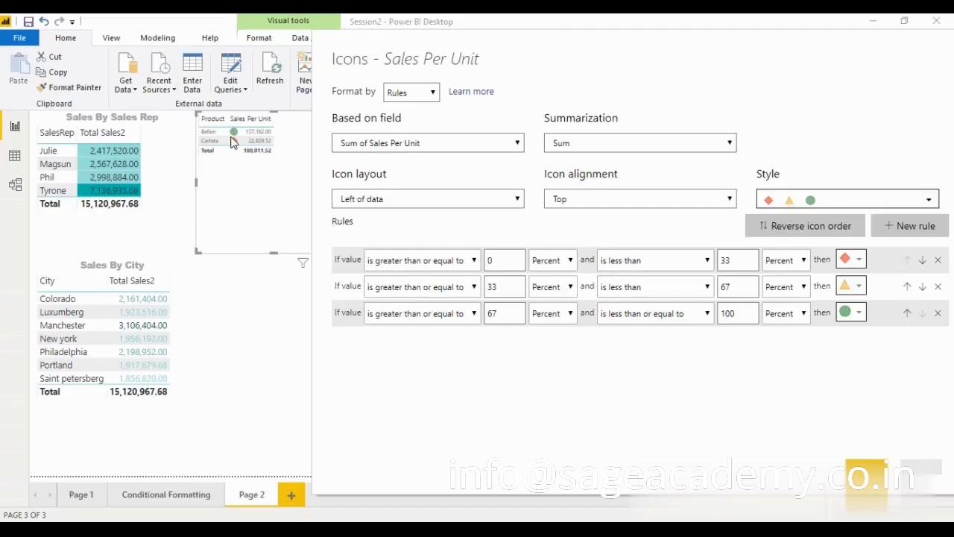
pyautogui.click(362, 200)
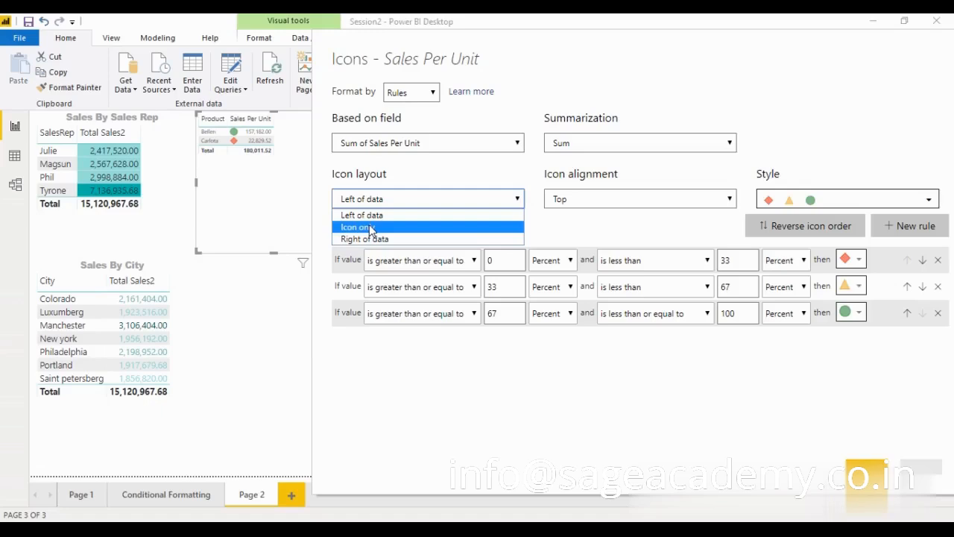
pyautogui.click(365, 239)
pyautogui.click(571, 200)
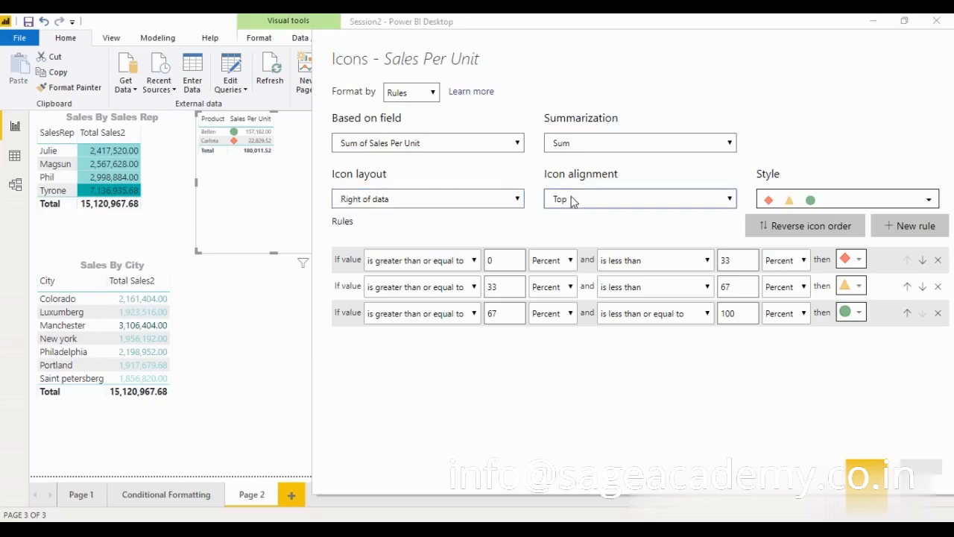
pyautogui.click(571, 200)
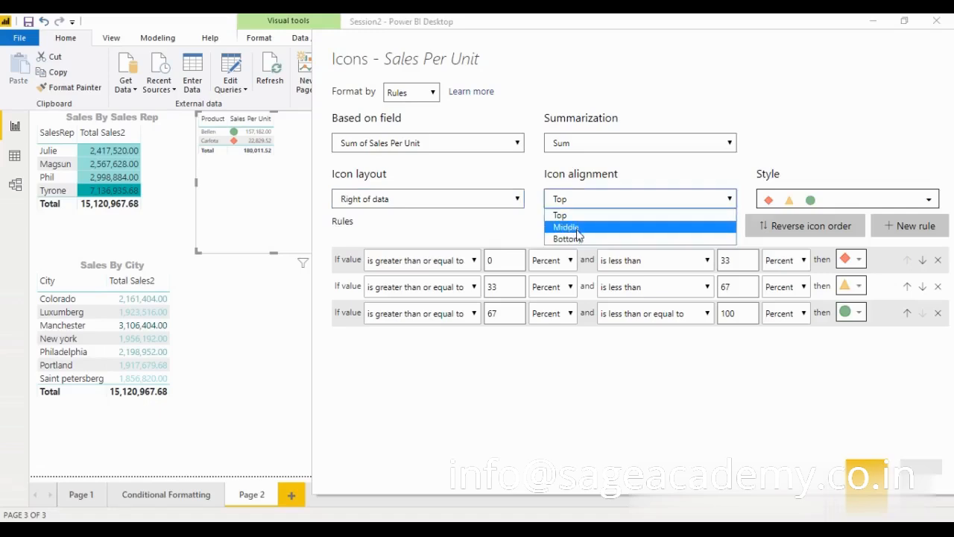
pyautogui.click(571, 217)
pyautogui.click(478, 200)
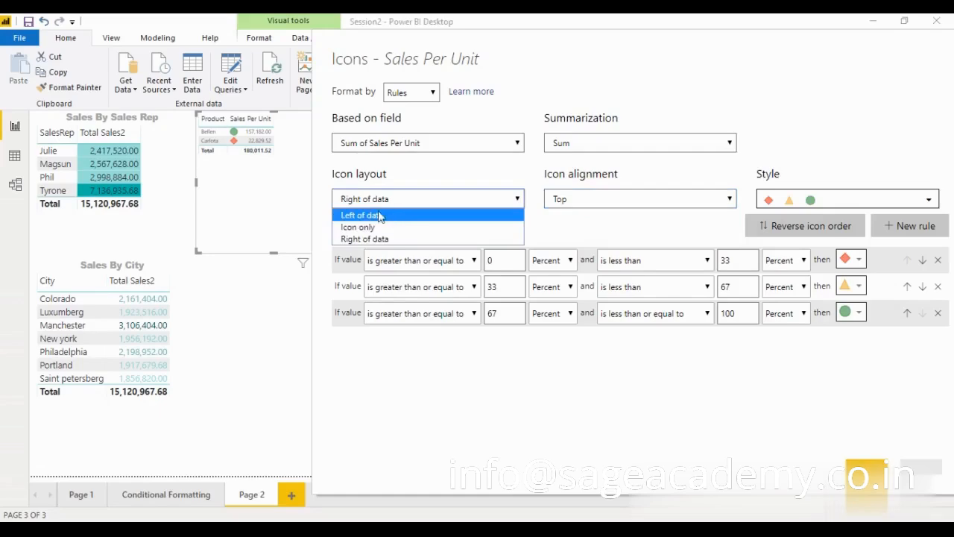
pyautogui.click(362, 215)
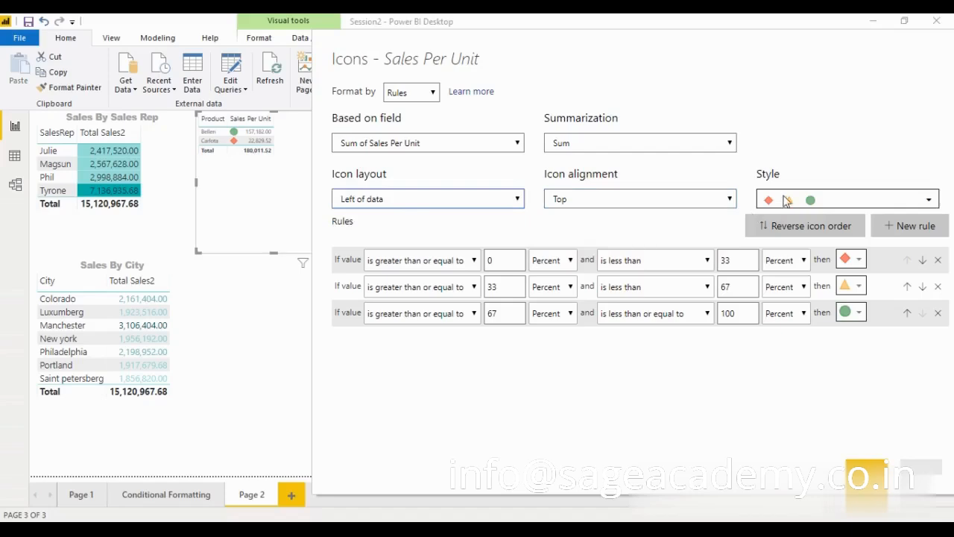
# Step: Change the Sales Per Unit icon style to the three colored arrows: red down, yellow sideways and green up
pyautogui.click(786, 200)
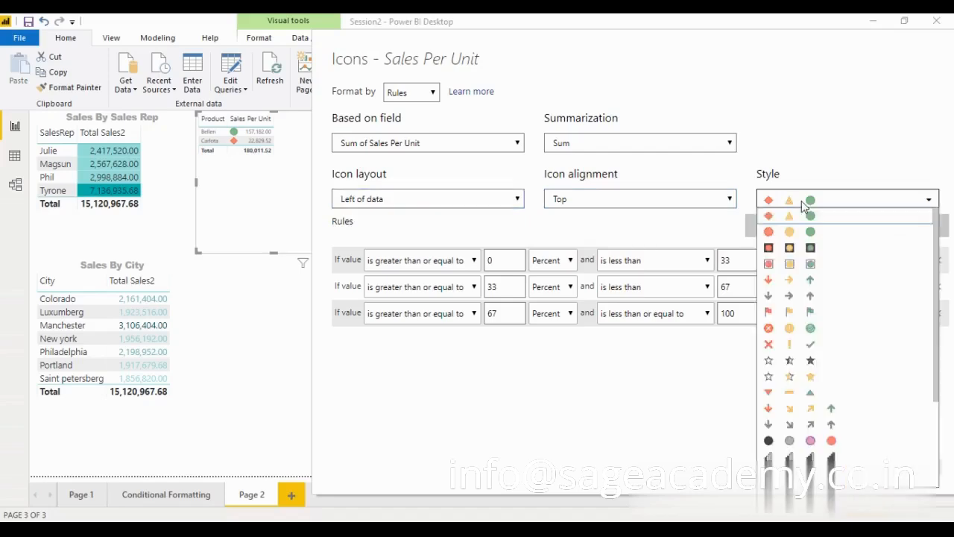
pyautogui.click(779, 282)
pyautogui.click(784, 282)
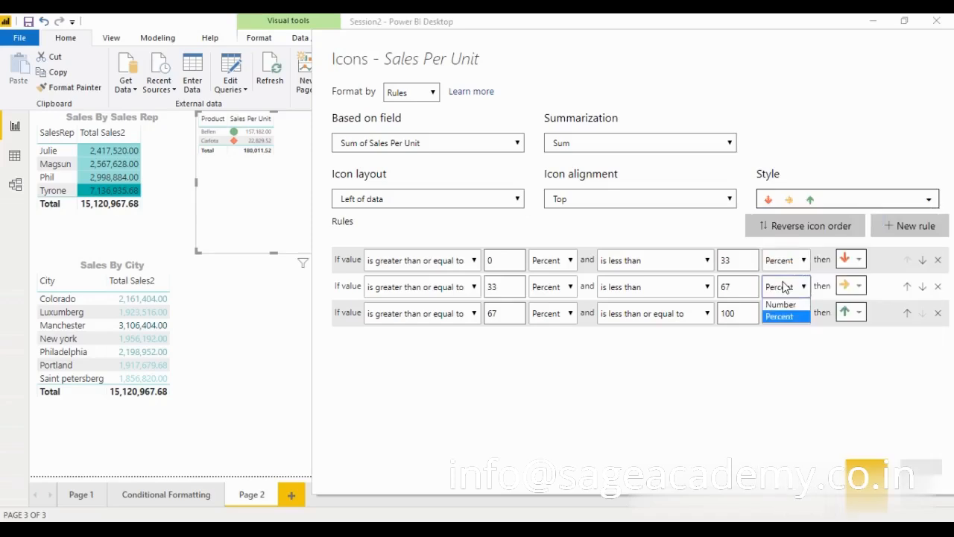
pyautogui.click(622, 229)
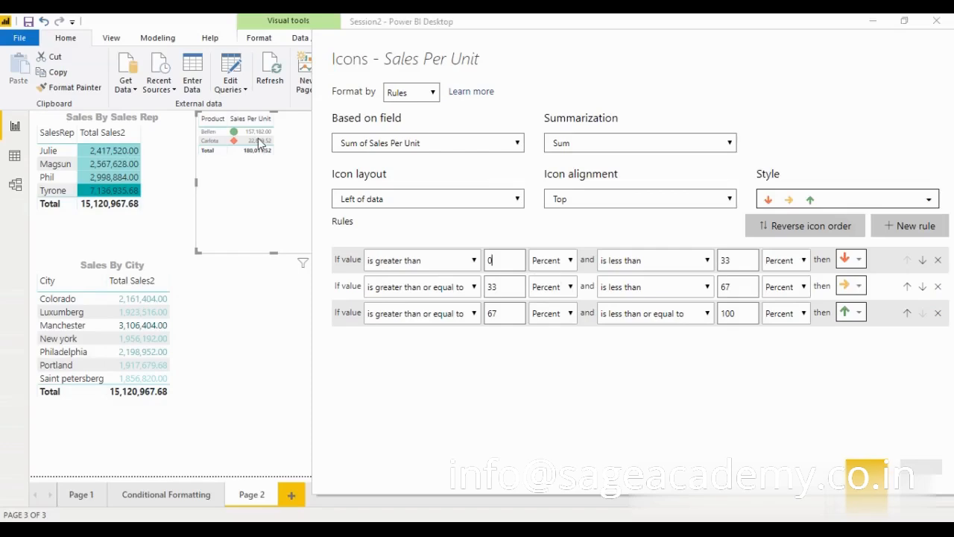
# Step: Set the red down arrow rule to numbers greater than or equal to 20000 and less than 30000
pyautogui.click(558, 264)
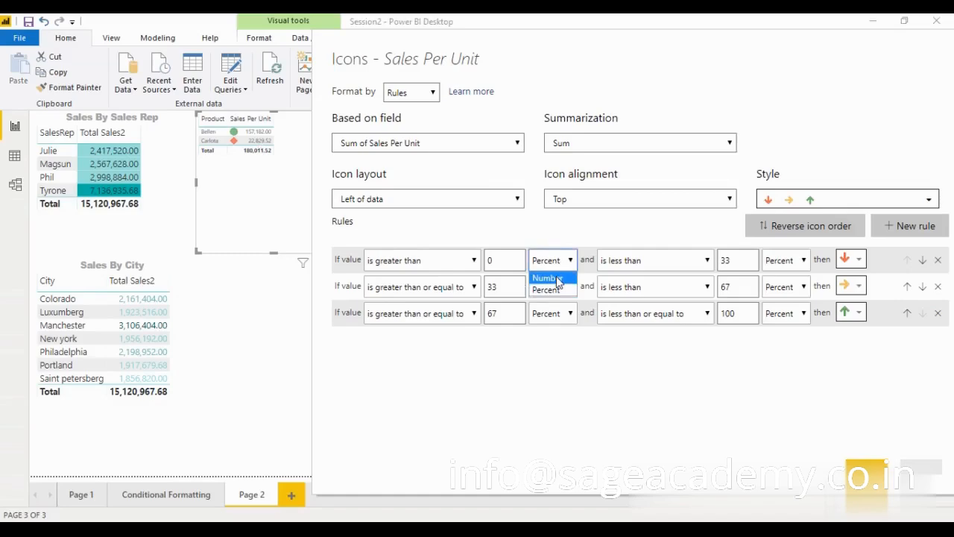
pyautogui.click(557, 278)
pyautogui.click(425, 261)
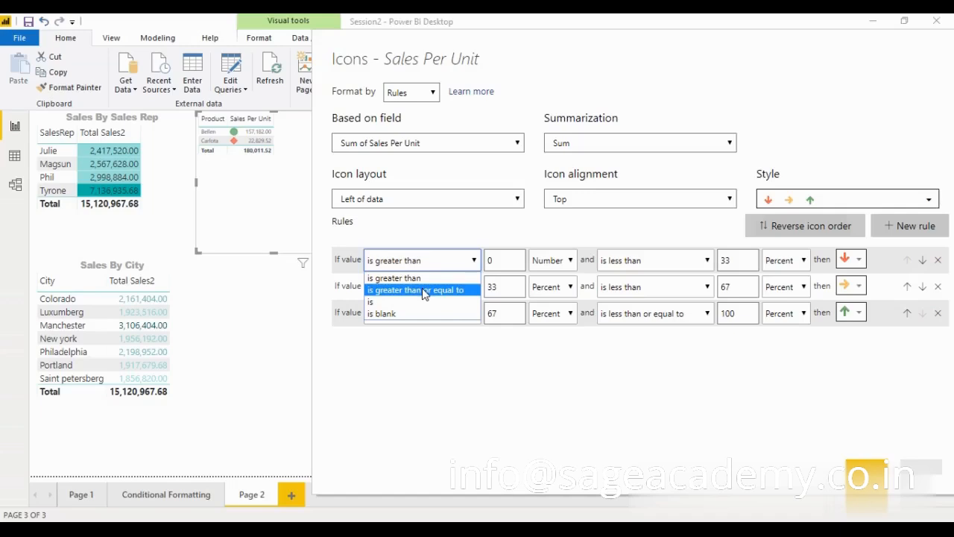
pyautogui.click(425, 292)
pyautogui.click(500, 262)
pyautogui.press('BackSpace')
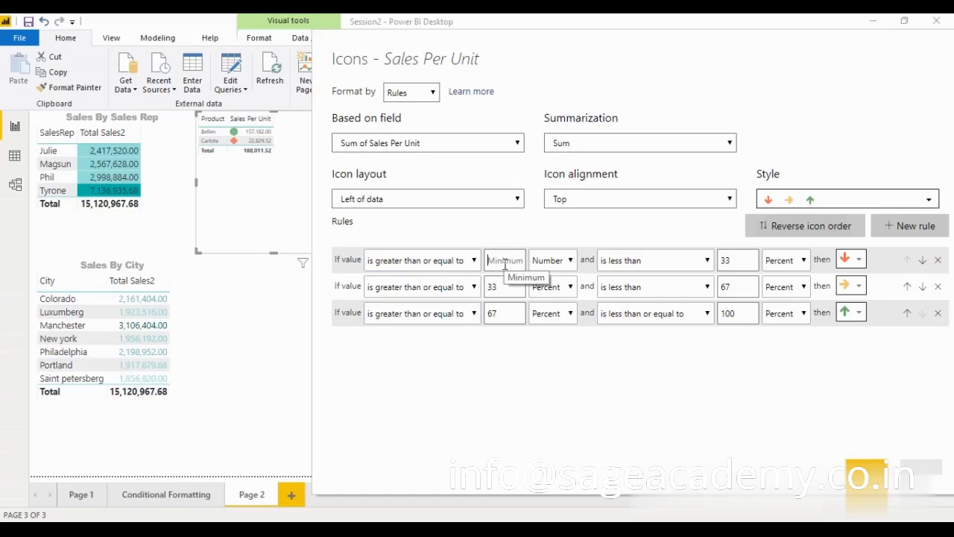
pyautogui.write('20000')
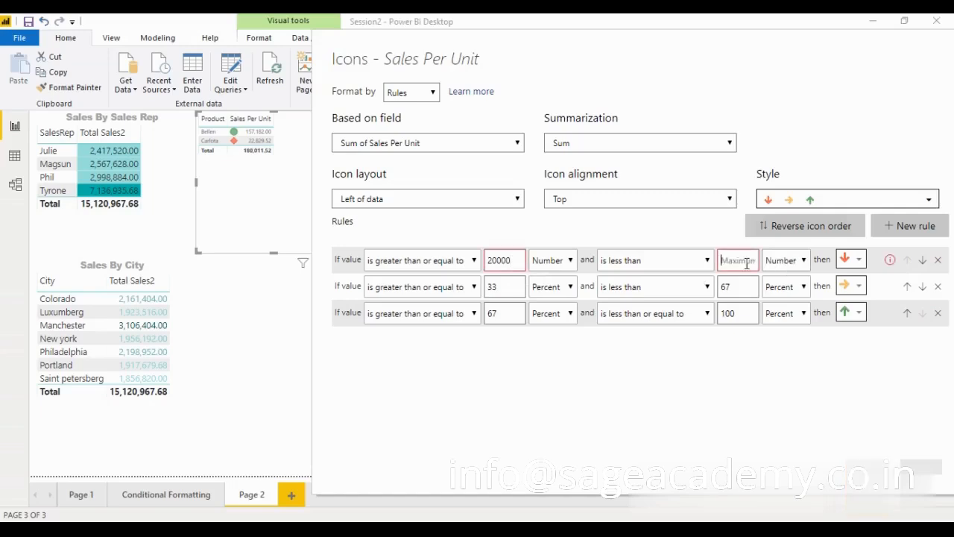
pyautogui.write('30')
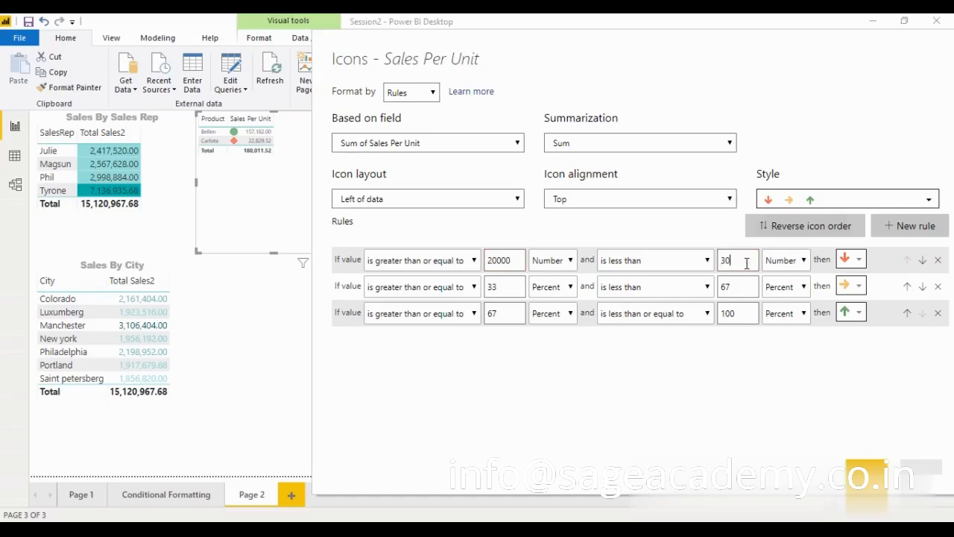
pyautogui.write('000')
# Step: Set the yellow arrow rule to numbers greater than or equal to 30001 and less than 100000
pyautogui.click(505, 286)
pyautogui.press('BackSpace')
pyautogui.write('100')
pyautogui.press('BackSpace')
pyautogui.press('BackSpace')
pyautogui.press('BackSpace')
pyautogui.write('0001')
pyautogui.click(788, 288)
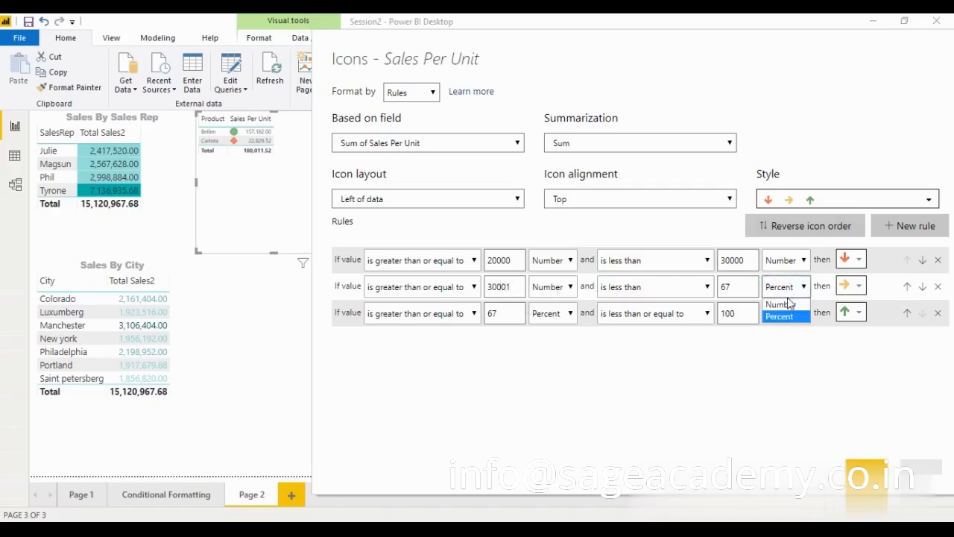
pyautogui.click(783, 301)
pyautogui.press('BackSpace')
pyautogui.press('BackSpace')
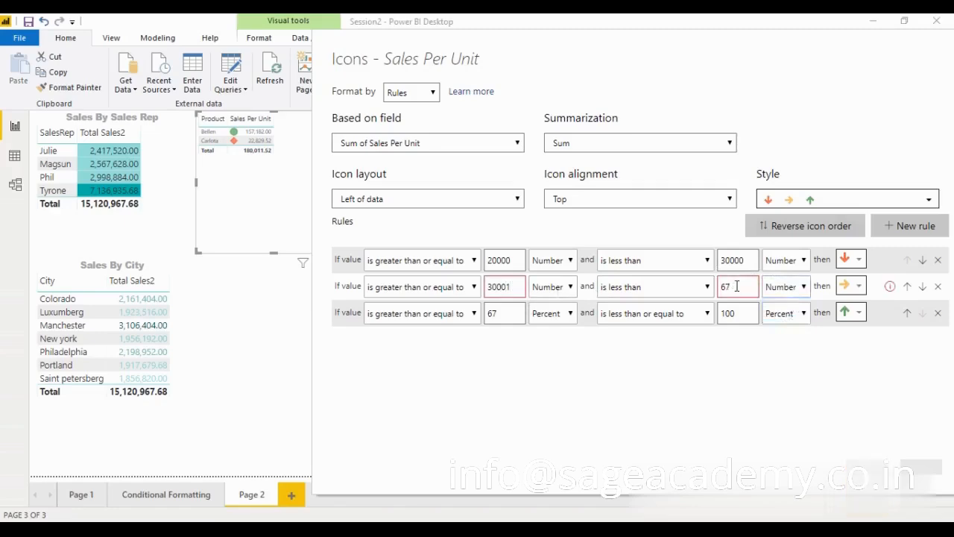
pyautogui.write('100000')
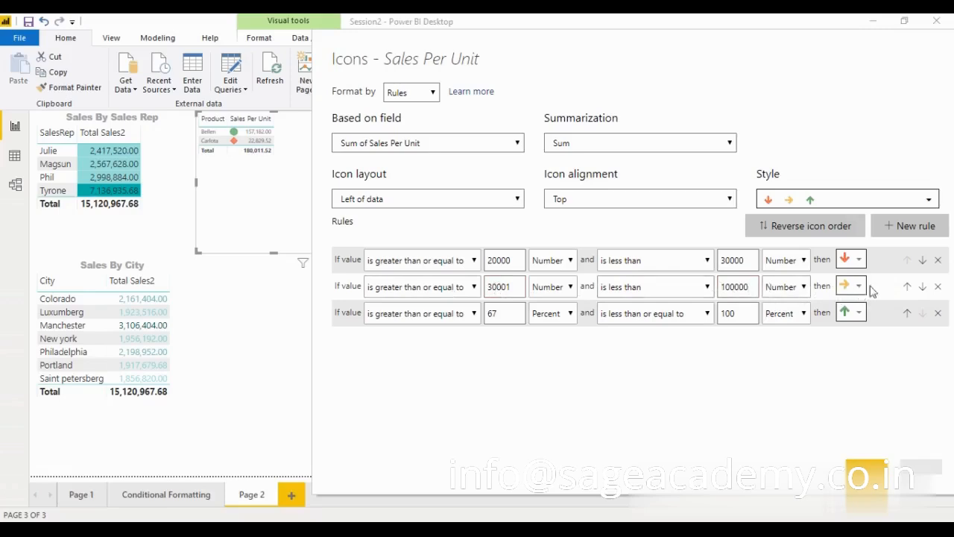
# Step: Set the green up arrow rule to numbers from 100001 up to and including 200000, and apply the icon rules
pyautogui.click(545, 315)
pyautogui.click(550, 334)
pyautogui.click(503, 315)
pyautogui.doubleClick(504, 315)
pyautogui.write('100001')
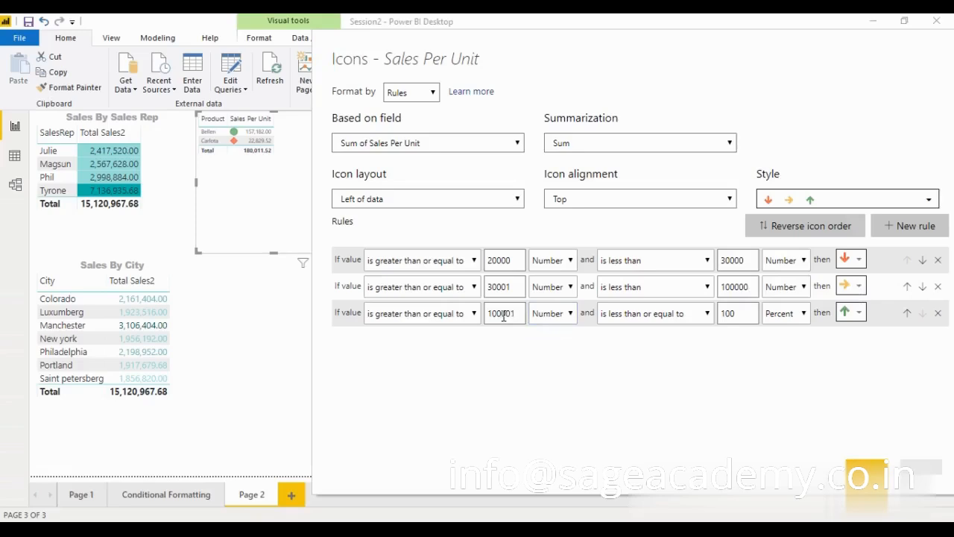
pyautogui.click(785, 314)
pyautogui.click(783, 330)
pyautogui.moveTo(741, 313); pyautogui.dragTo(716, 315)
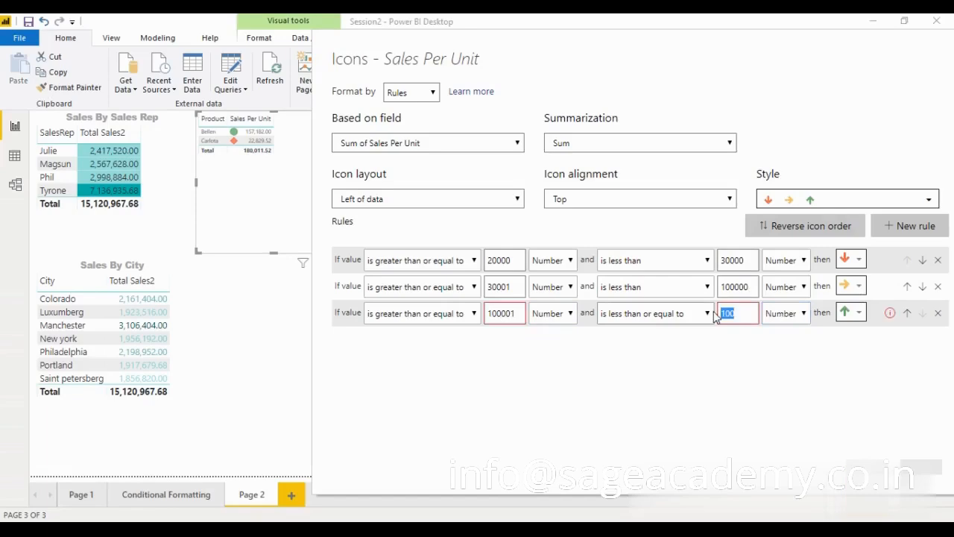
pyautogui.write('200000')
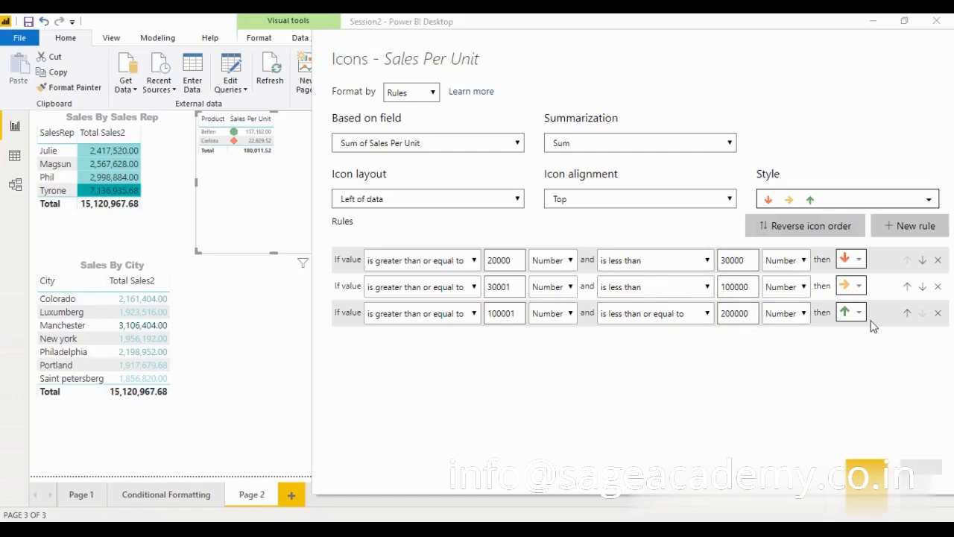
pyautogui.click(750, 313)
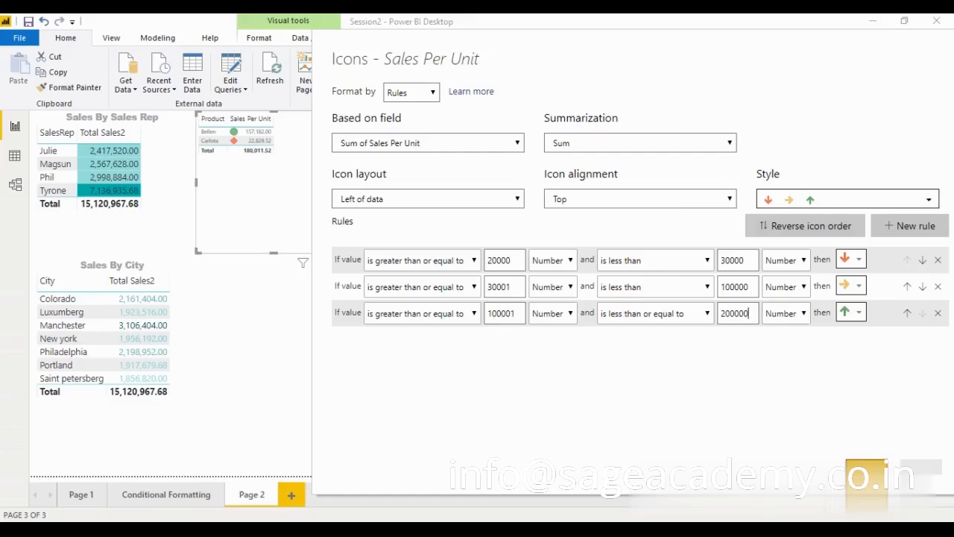
pyautogui.click(866, 471)
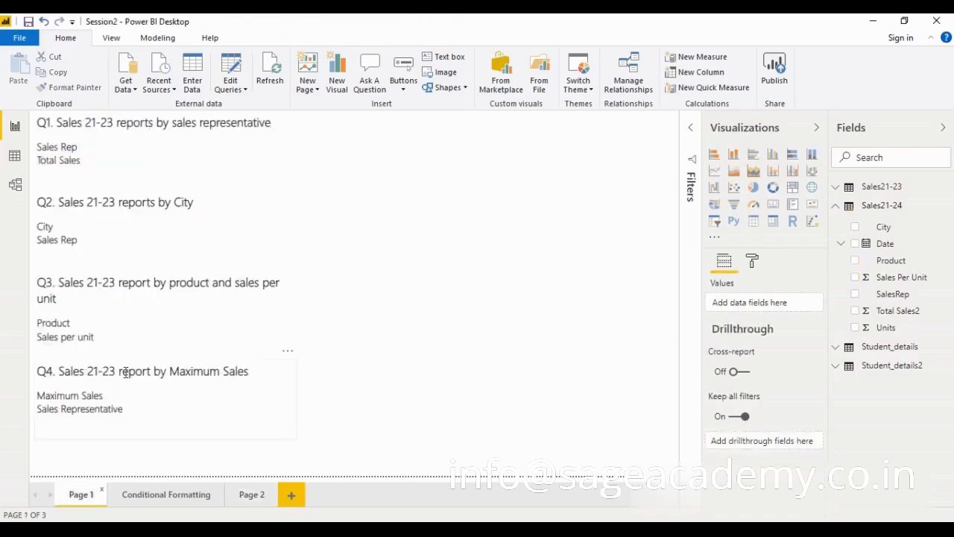
# Step: Check the Q4 fields on Page 1, and on Page 2 build a new table containing only SalesRep from Sales21-24
pyautogui.click(251, 495)
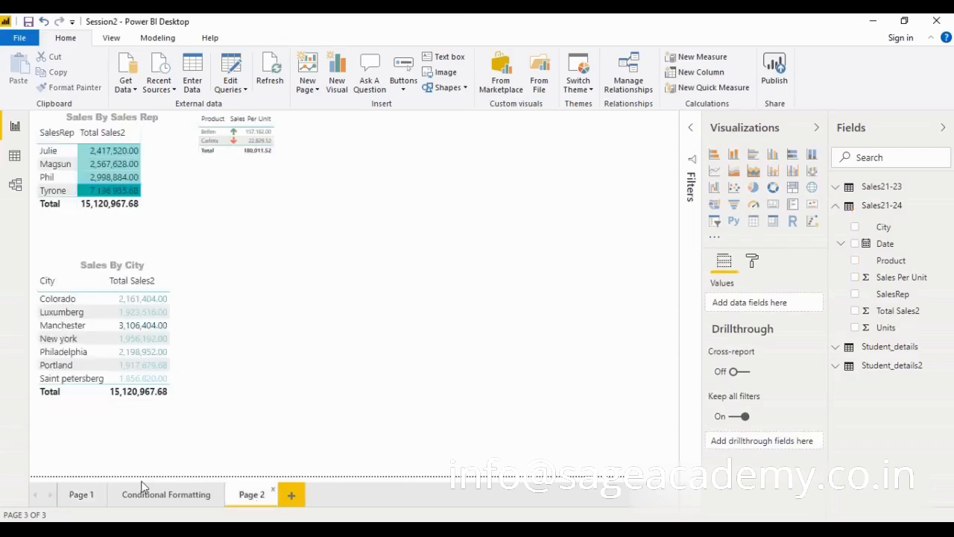
pyautogui.click(83, 496)
pyautogui.click(856, 297)
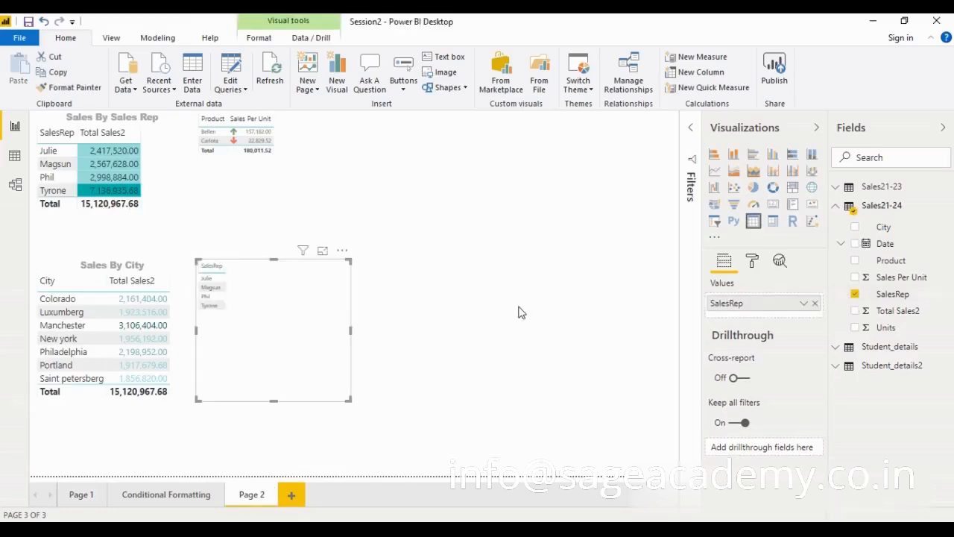
pyautogui.click(856, 313)
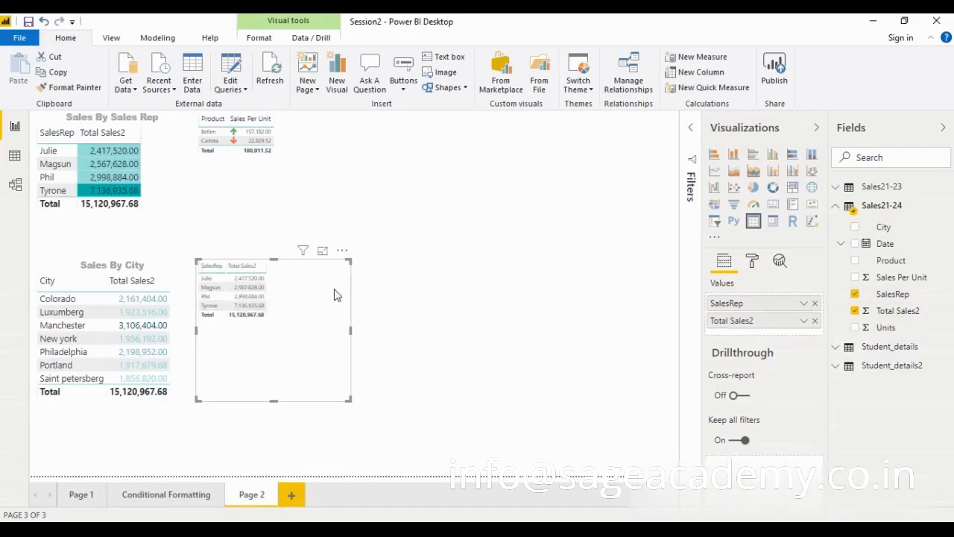
pyautogui.click(856, 312)
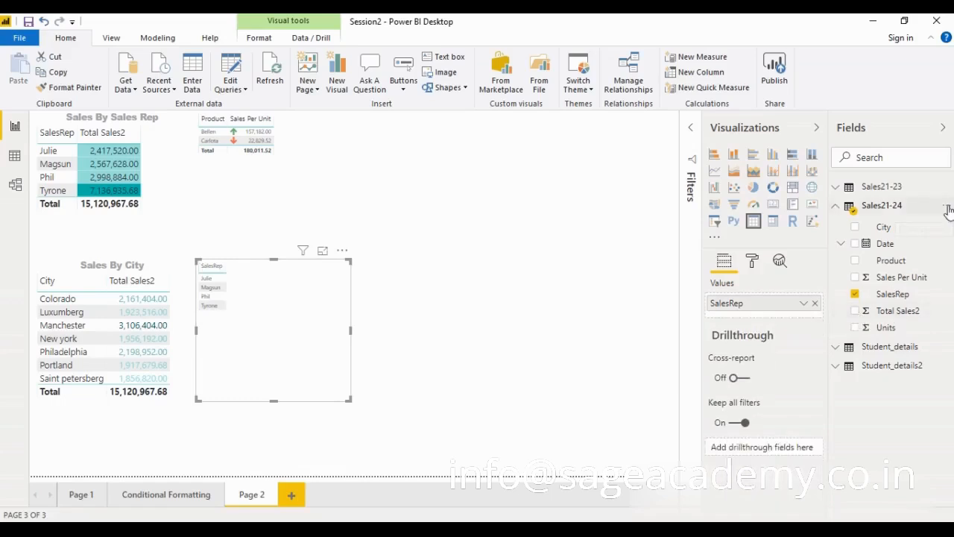
# Step: Create a new measure in Sales21-24 that calculates Max([Total Sales2])
pyautogui.click(946, 209)
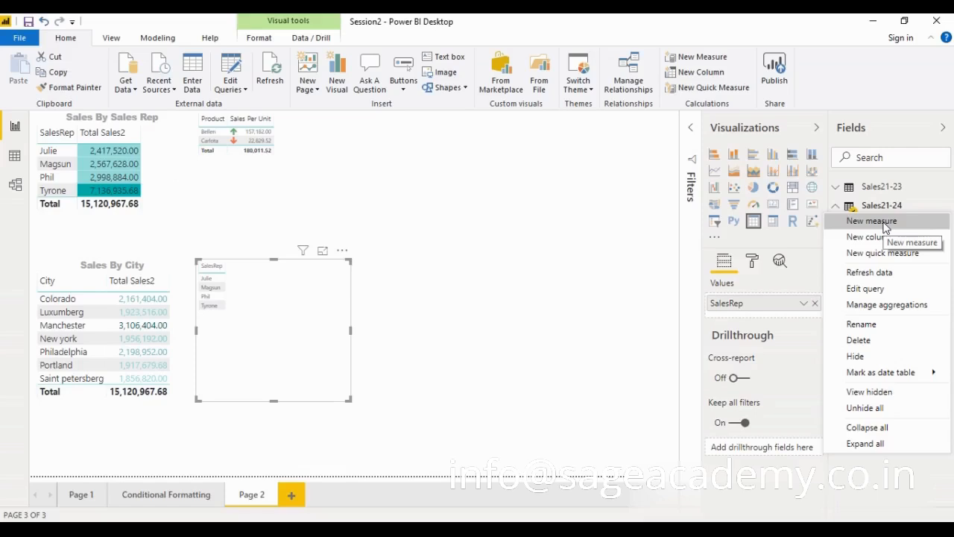
pyautogui.click(885, 224)
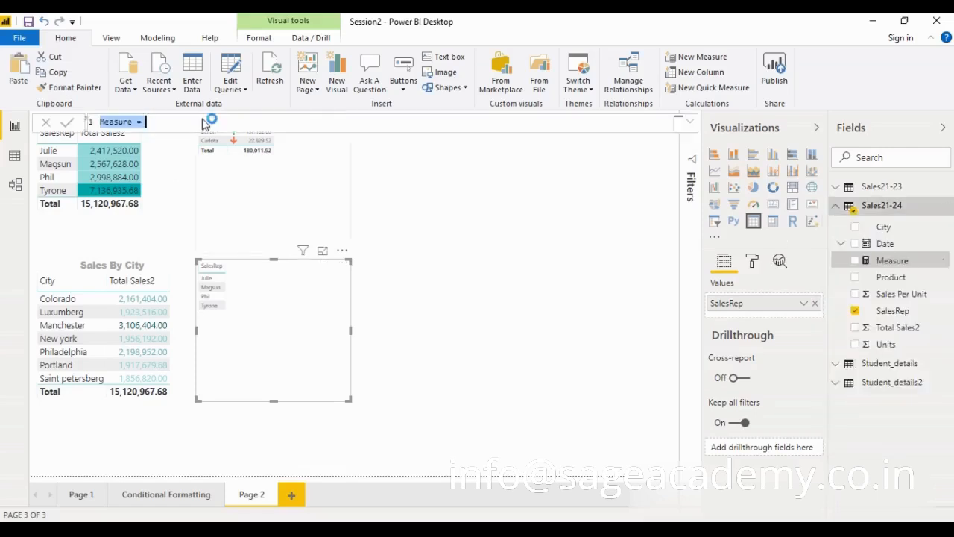
pyautogui.click(200, 123)
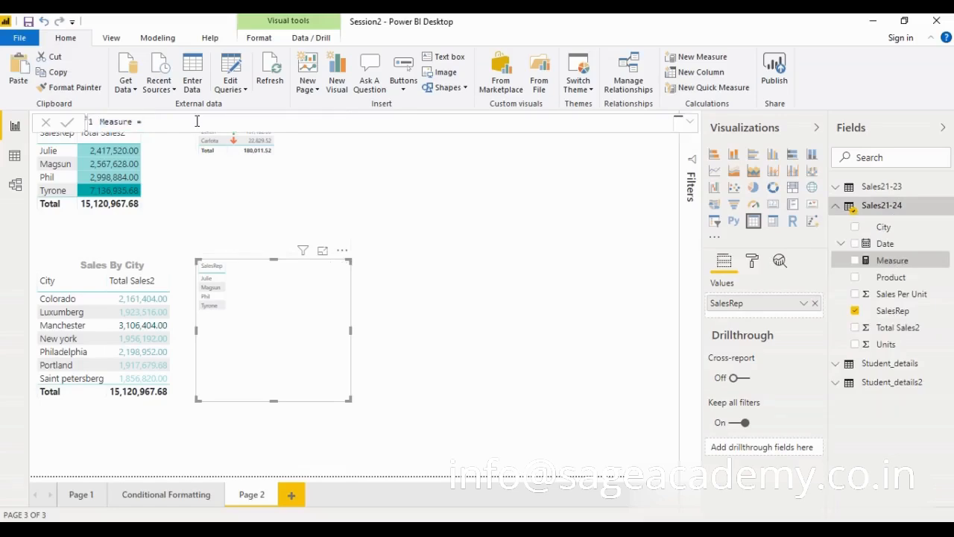
pyautogui.write('Me')
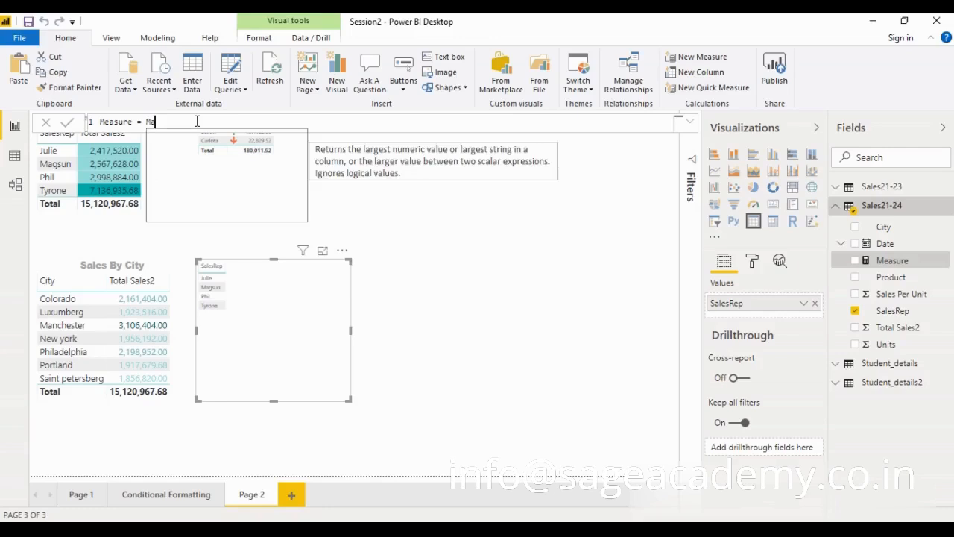
pyautogui.write('x(')
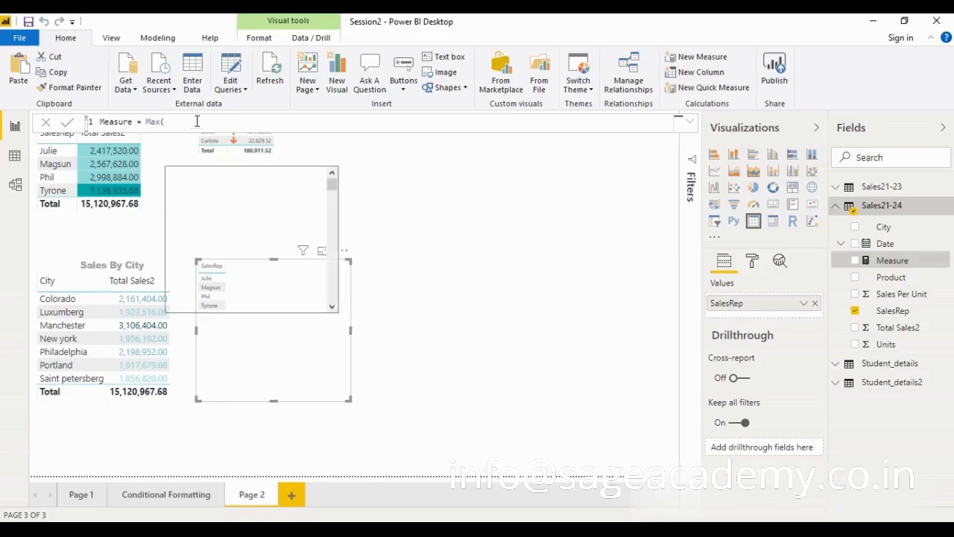
pyautogui.click(215, 181)
pyautogui.write(')')
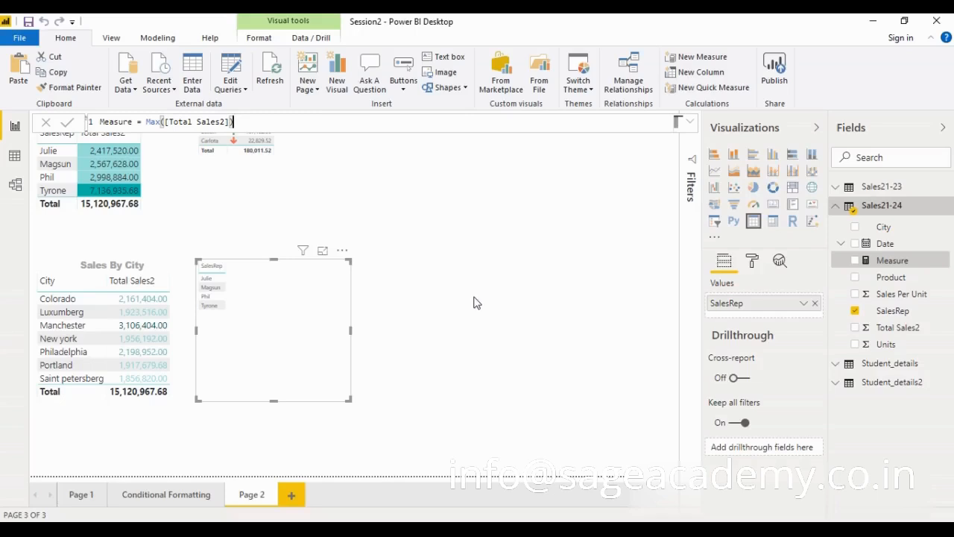
# Step: Rename the measure as MaximumTotalSales and add it to the new SalesRep table
pyautogui.doubleClick(133, 121)
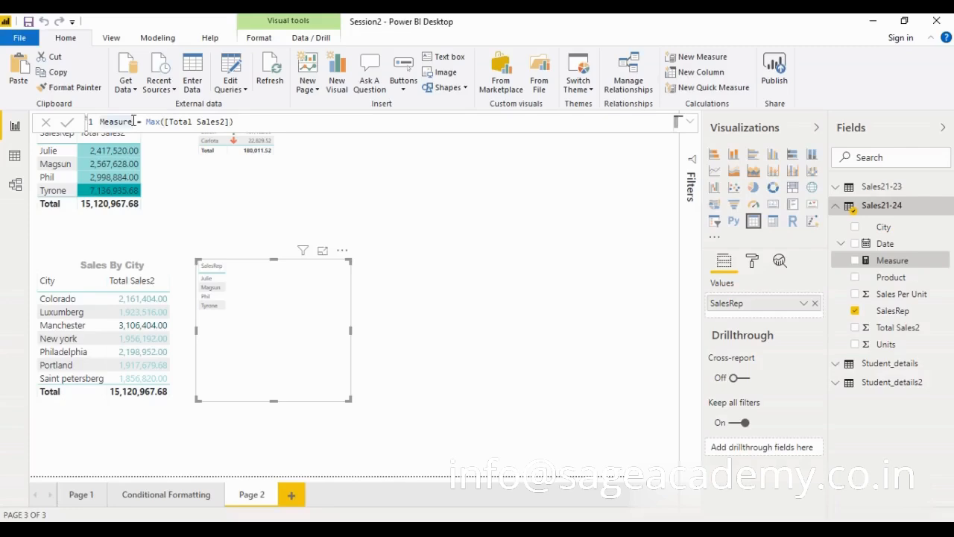
pyautogui.press('BackSpace')
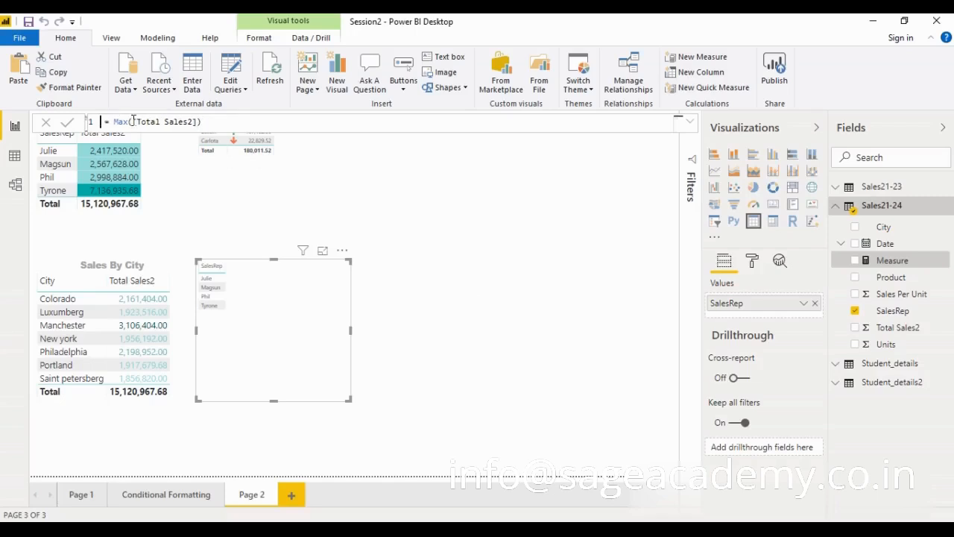
pyautogui.write('Max ')
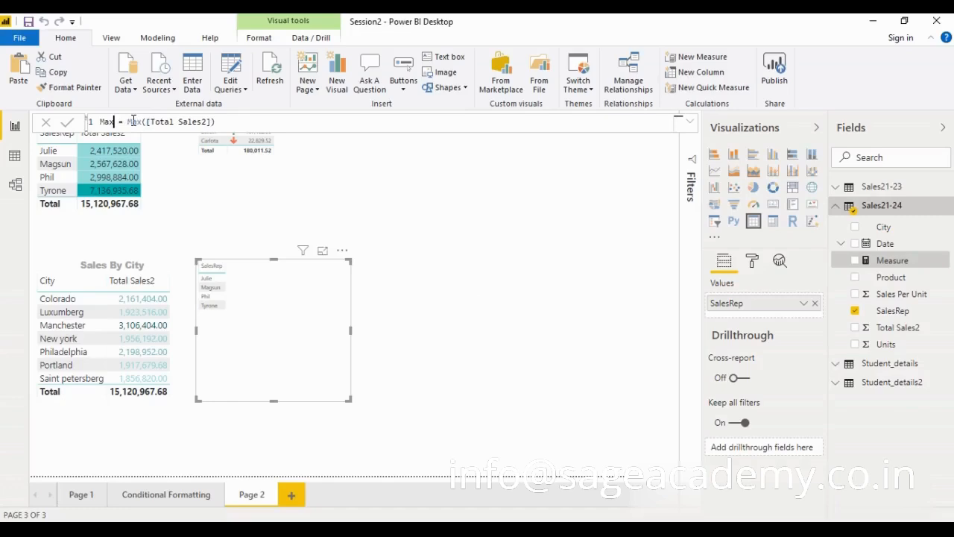
pyautogui.write('imumTotalSales')
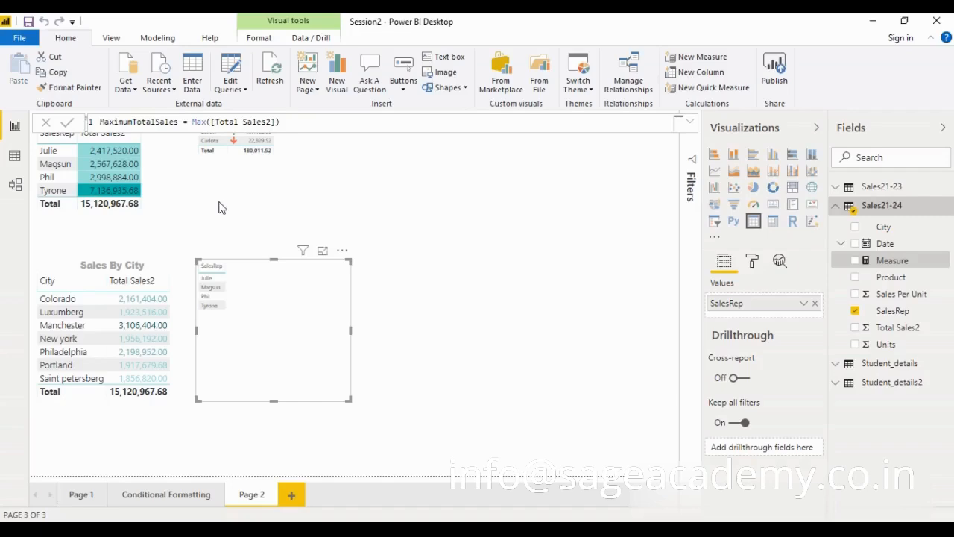
pyautogui.click(857, 261)
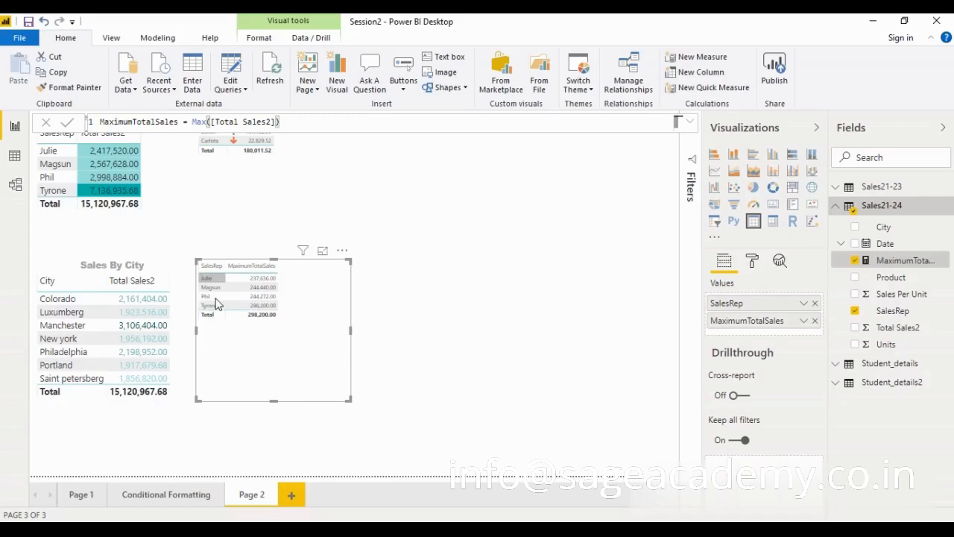
# Step: Turn on data bars for MaximumTotalSales, with the lowest value as minimum, right-to-left direction and brown positive bars
pyautogui.click(753, 261)
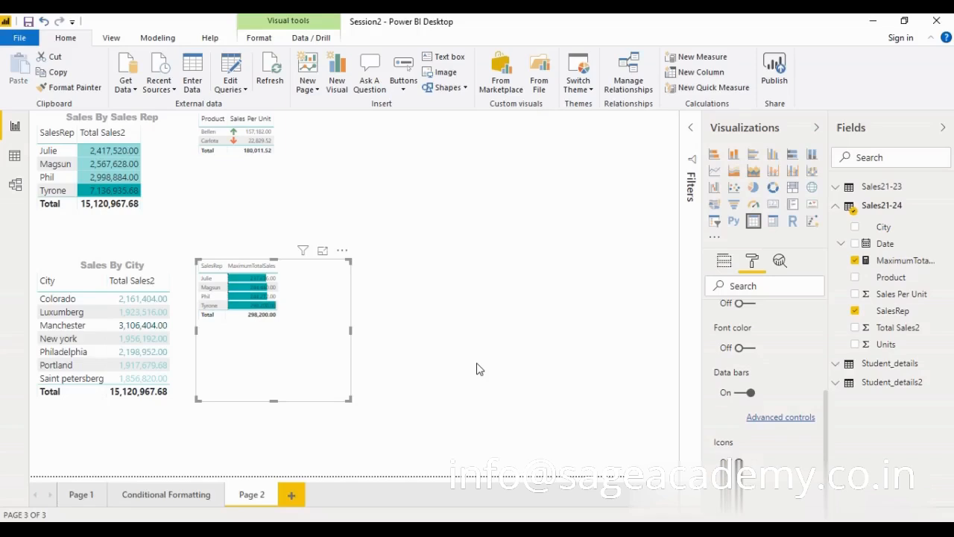
pyautogui.click(796, 412)
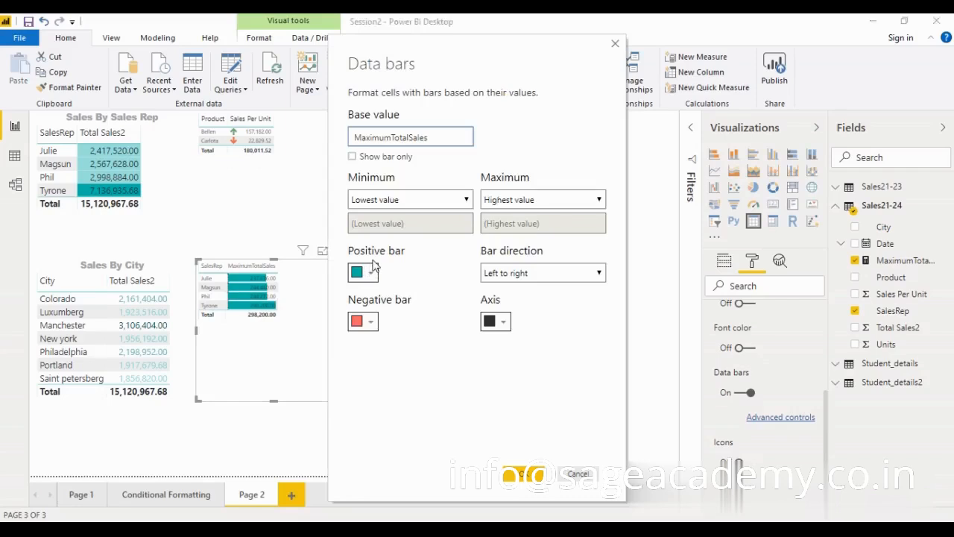
pyautogui.click(388, 200)
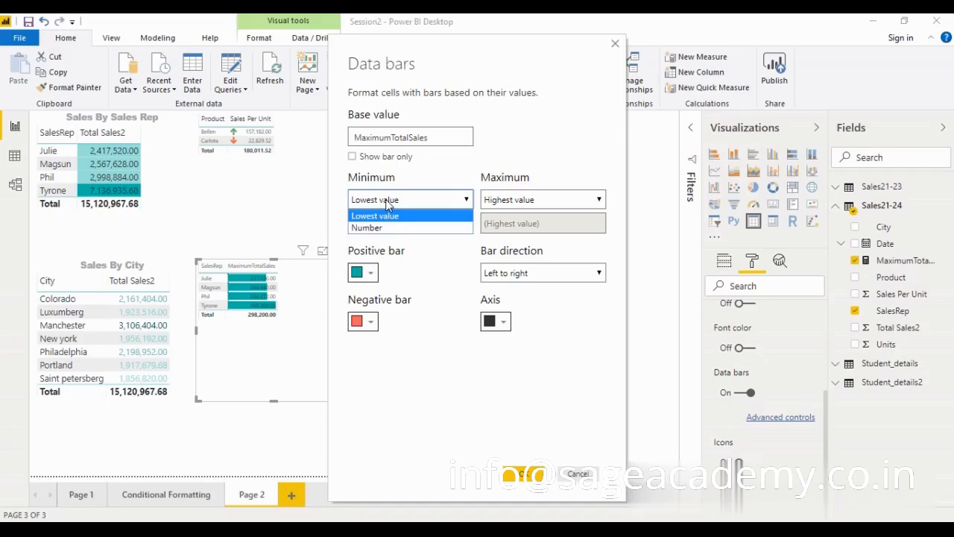
pyautogui.click(376, 215)
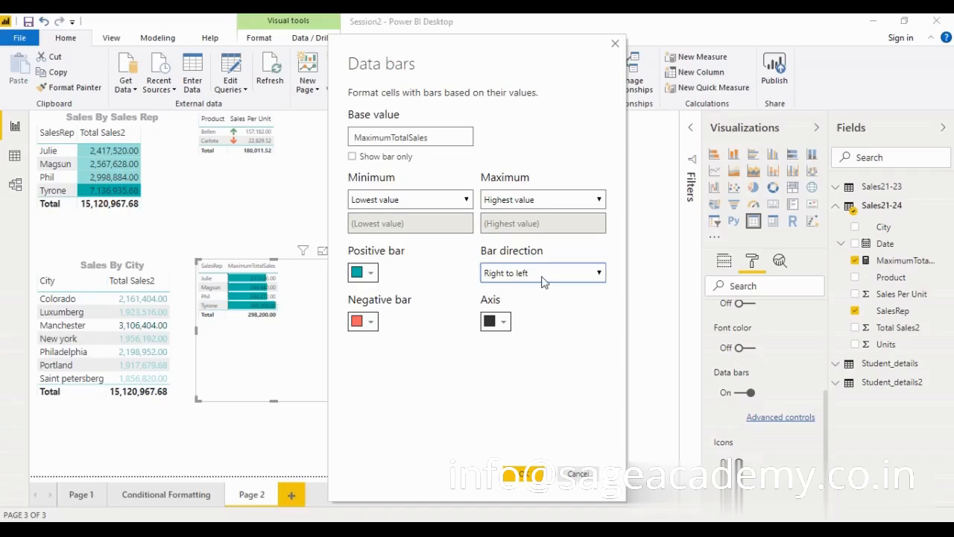
pyautogui.click(372, 273)
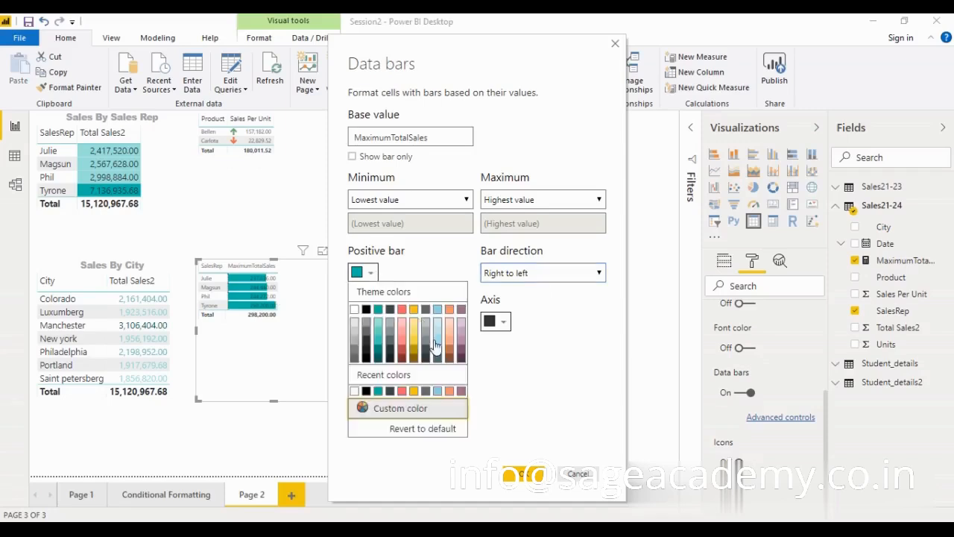
pyautogui.click(451, 357)
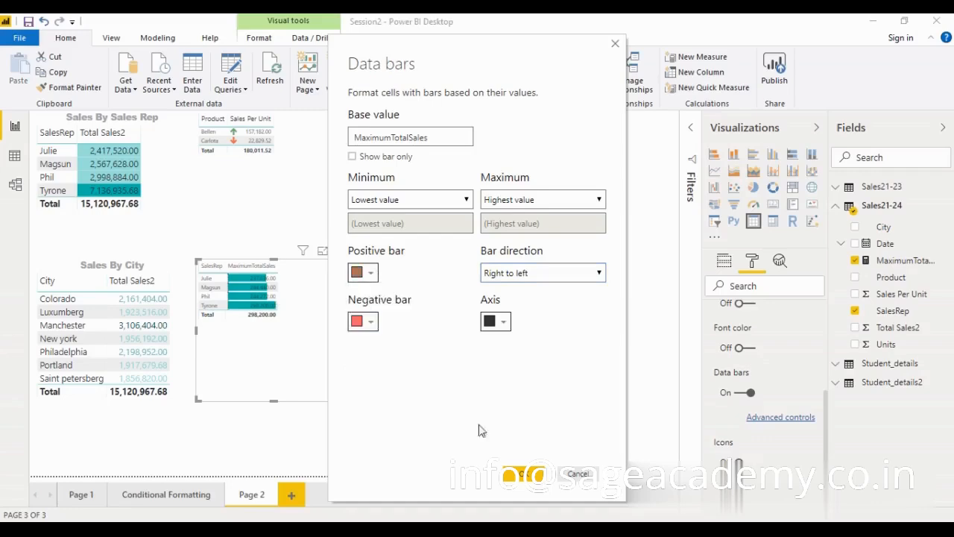
pyautogui.click(526, 475)
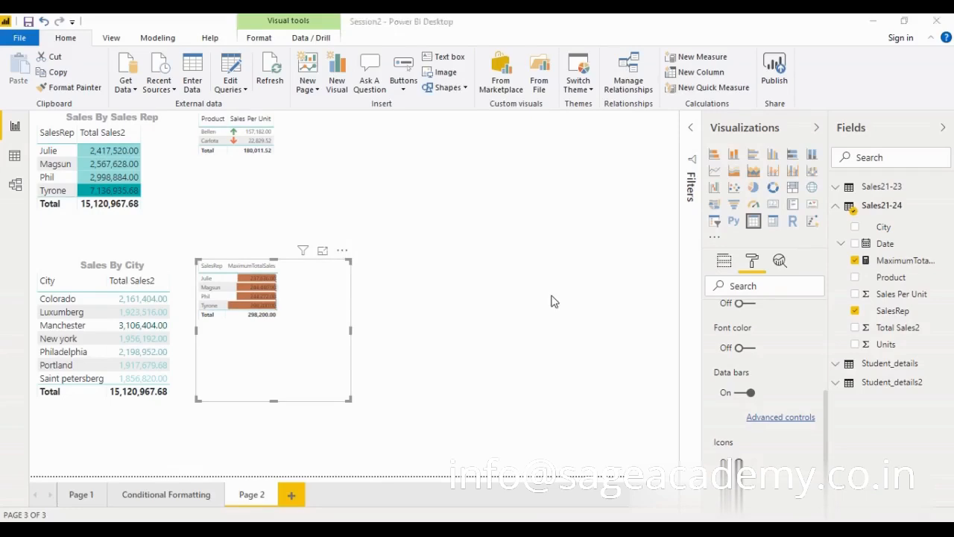
# Step: Select the product and maximum-sales tables together and enlarge their values text to 13 pt
pyautogui.click(568, 453)
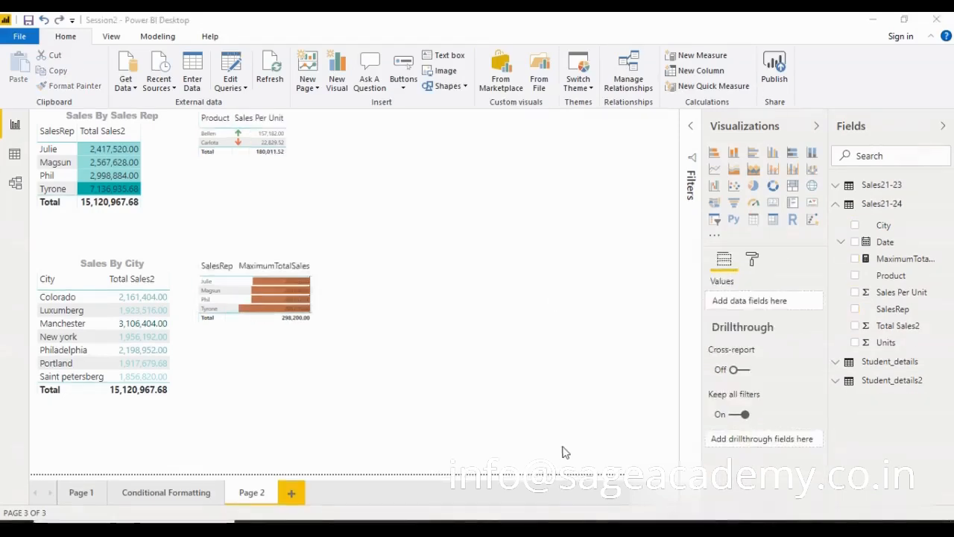
pyautogui.click(273, 343)
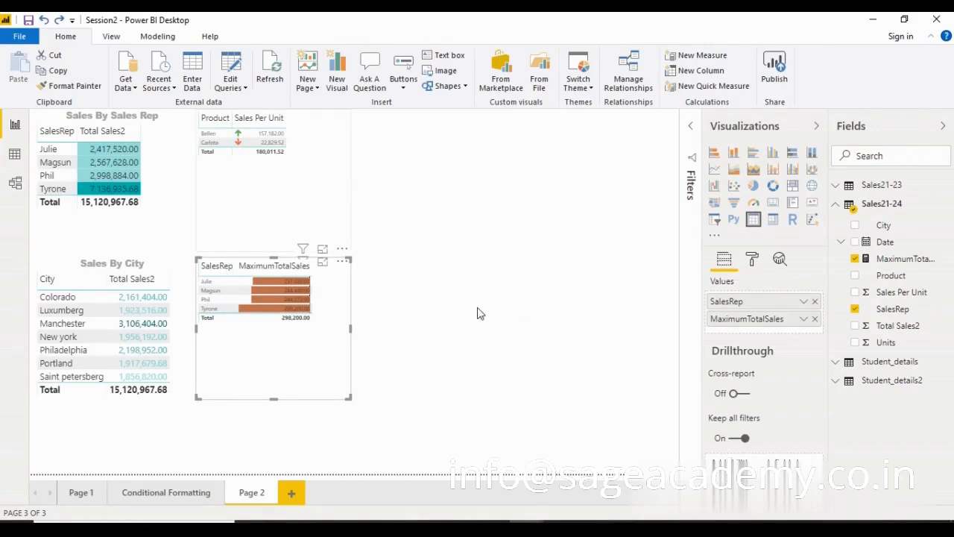
pyautogui.click(468, 235)
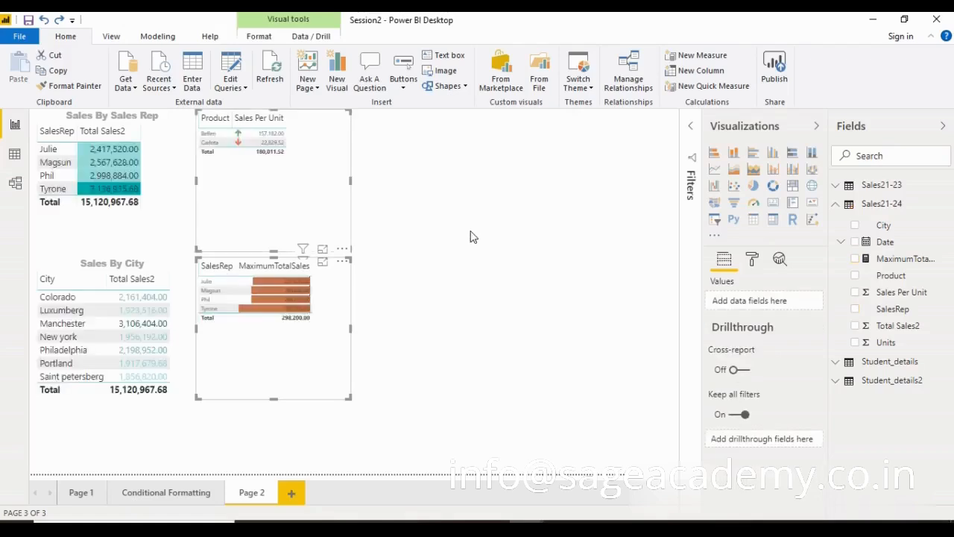
pyautogui.click(753, 260)
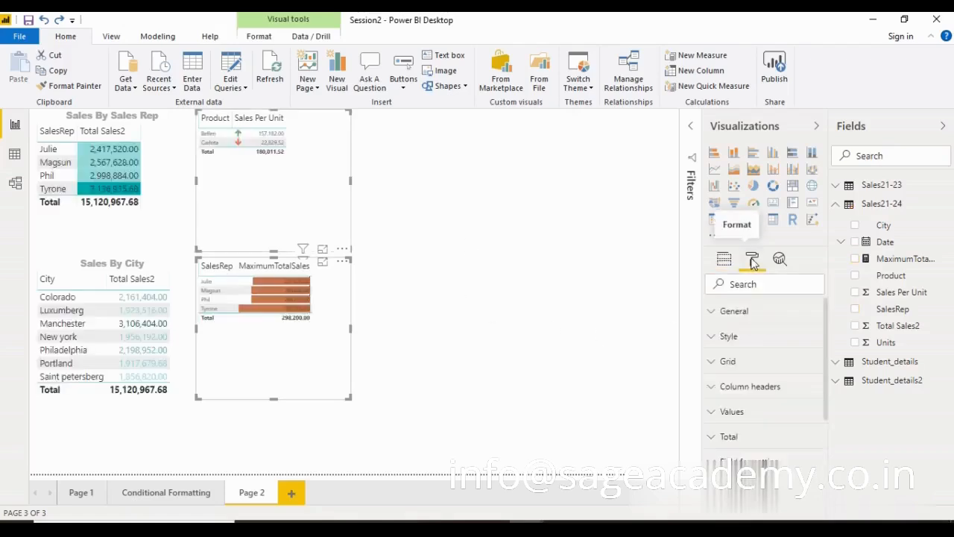
pyautogui.click(759, 388)
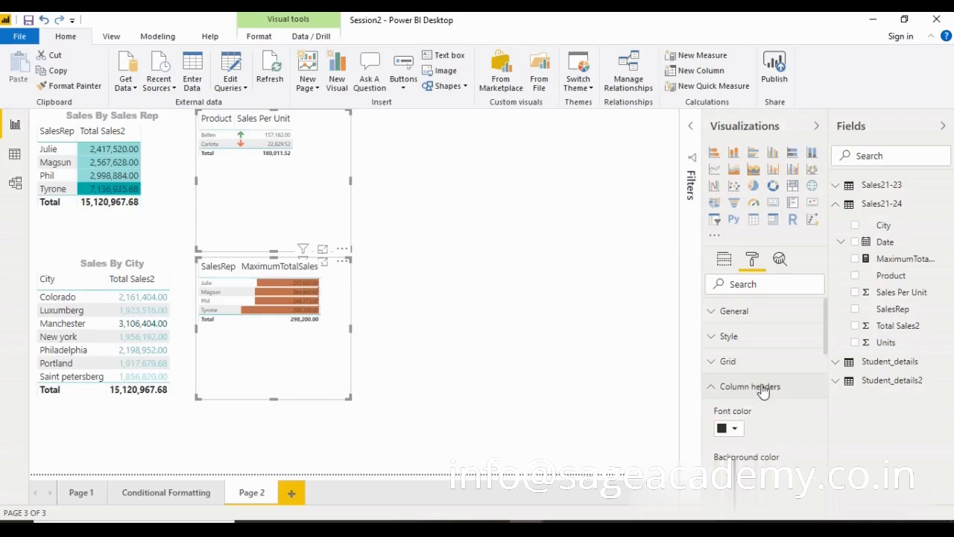
pyautogui.scroll(-5, 761, 386)
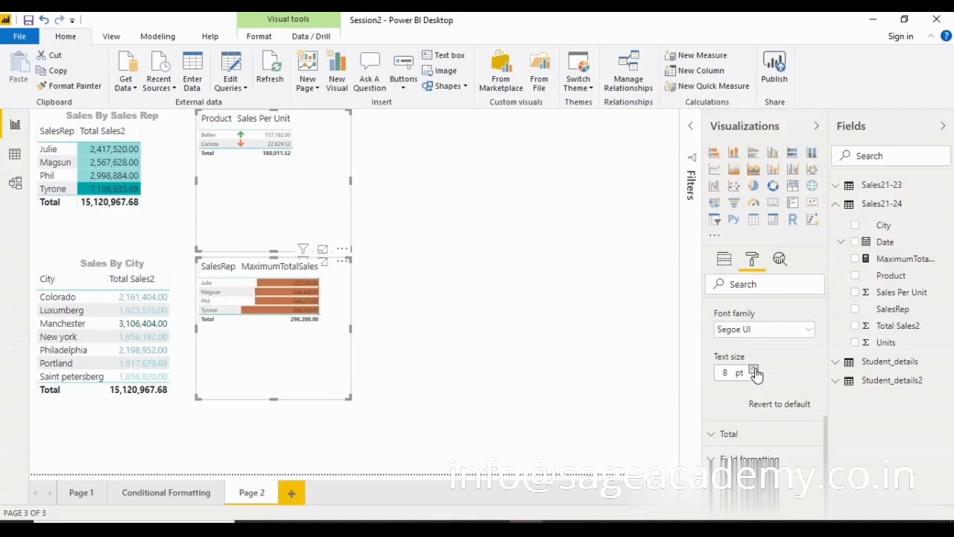
pyautogui.click(754, 369)
pyautogui.click(754, 370)
pyautogui.click(754, 370)
pyautogui.click(754, 370)
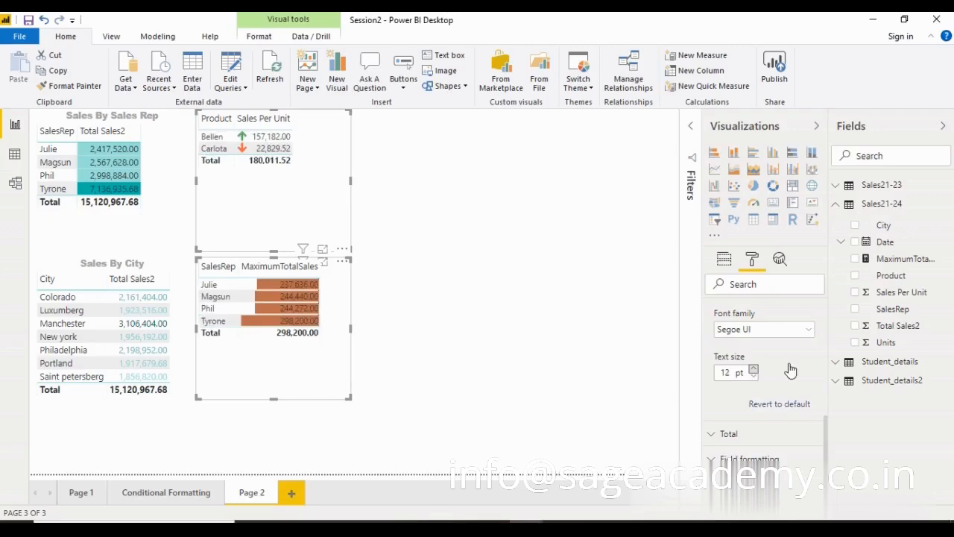
# Step: Enlarge the total row text of the product and maximum-sales tables, and deselect them
pyautogui.click(759, 433)
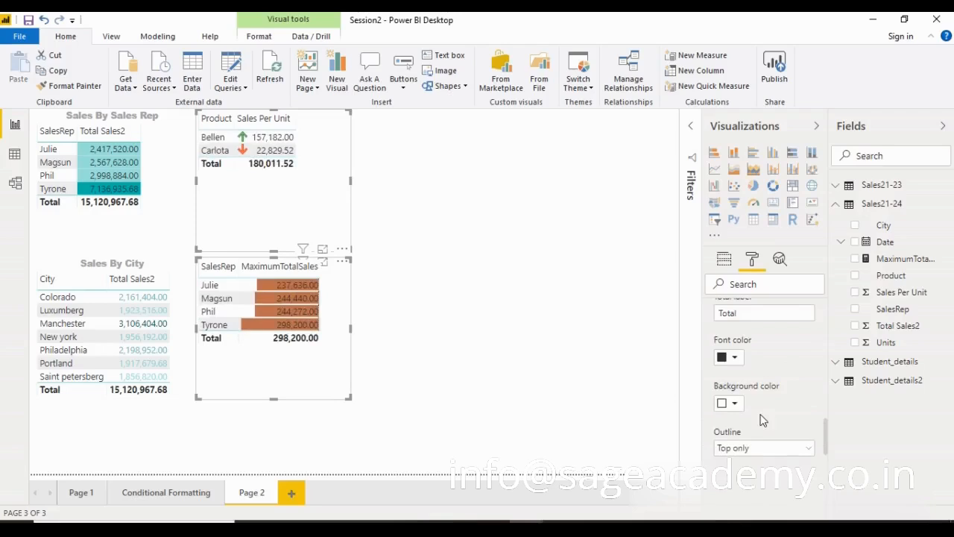
pyautogui.scroll(3, 762, 420)
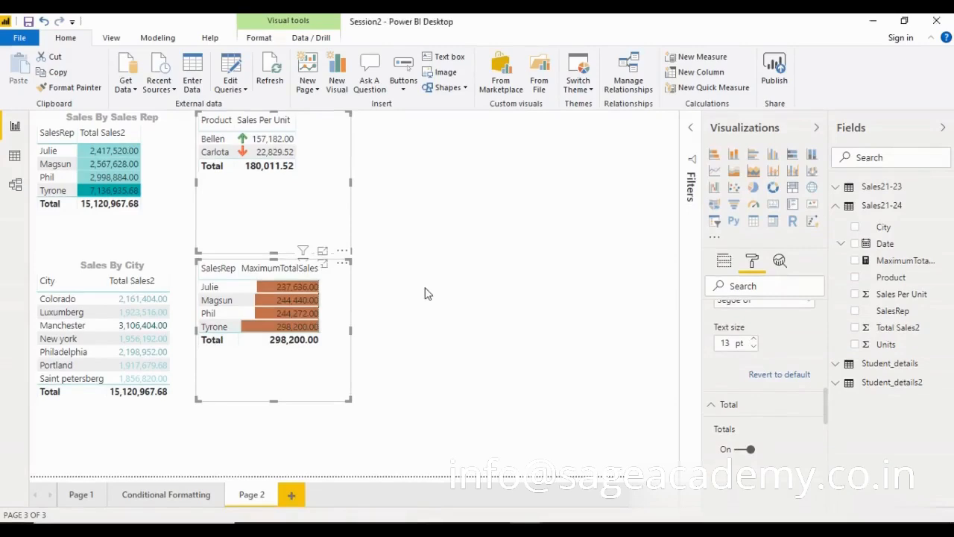
pyautogui.click(423, 293)
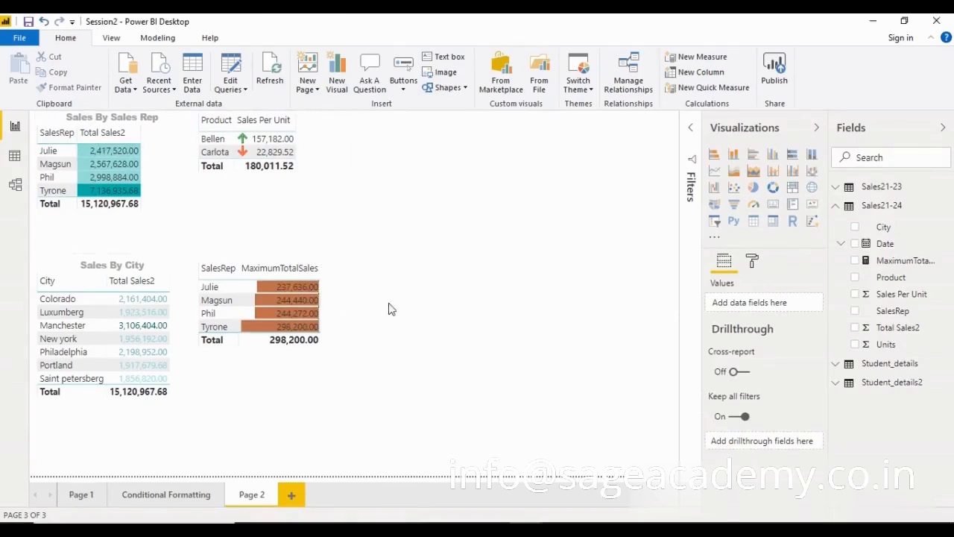
# Step: Move the four tables toward the middle of Page 2, spacing the Sales By Sales Rep and product tables apart
pyautogui.click(324, 176)
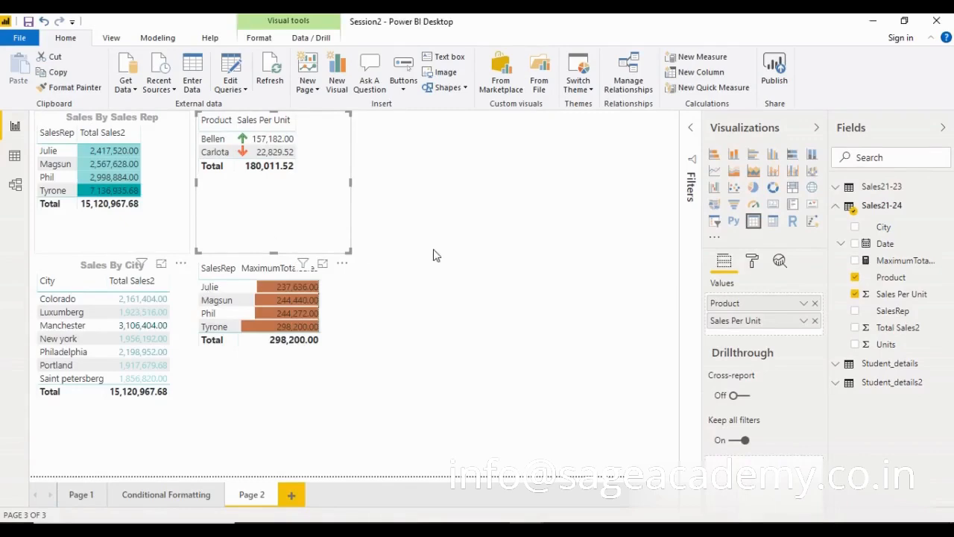
pyautogui.hotkey('ctrl', 'a')
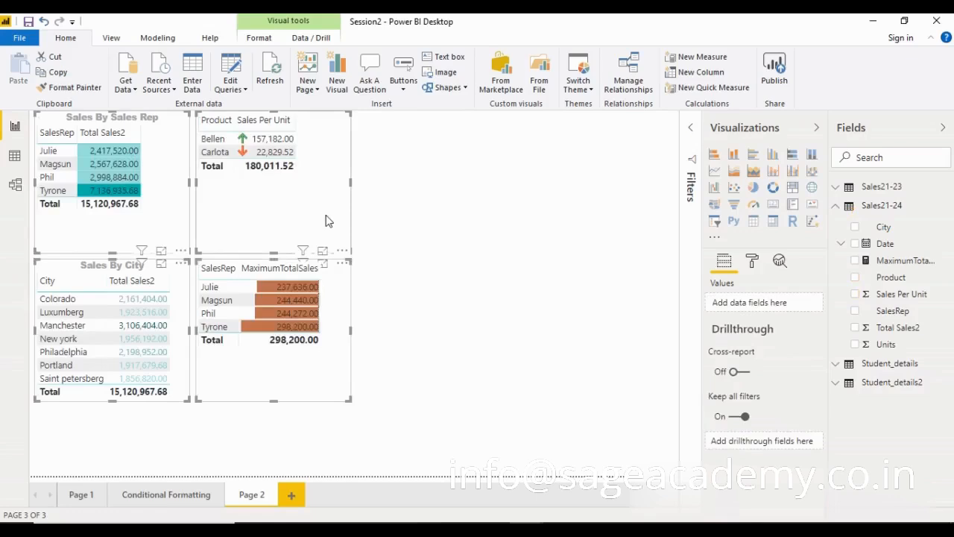
pyautogui.moveTo(325, 221); pyautogui.dragTo(521, 222)
pyautogui.click(491, 232)
pyautogui.click(556, 242)
pyautogui.moveTo(277, 241)
pyautogui.mouseDown()
pyautogui.moveTo(258, 247)
pyautogui.moveTo(264, 241)
pyautogui.mouseUp()
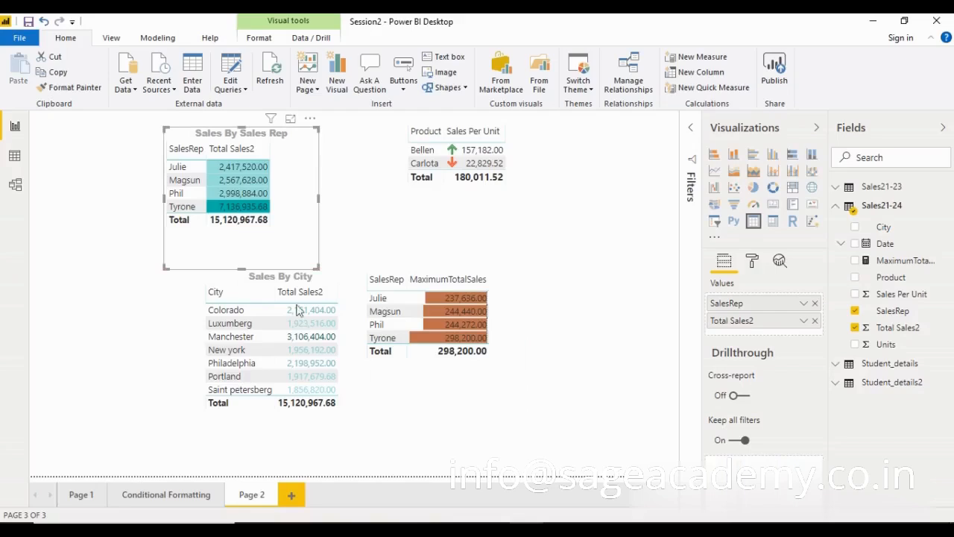
# Step: Turn on the border of the Sales By Sales Rep table
pyautogui.click(752, 261)
pyautogui.scroll(-3, 753, 440)
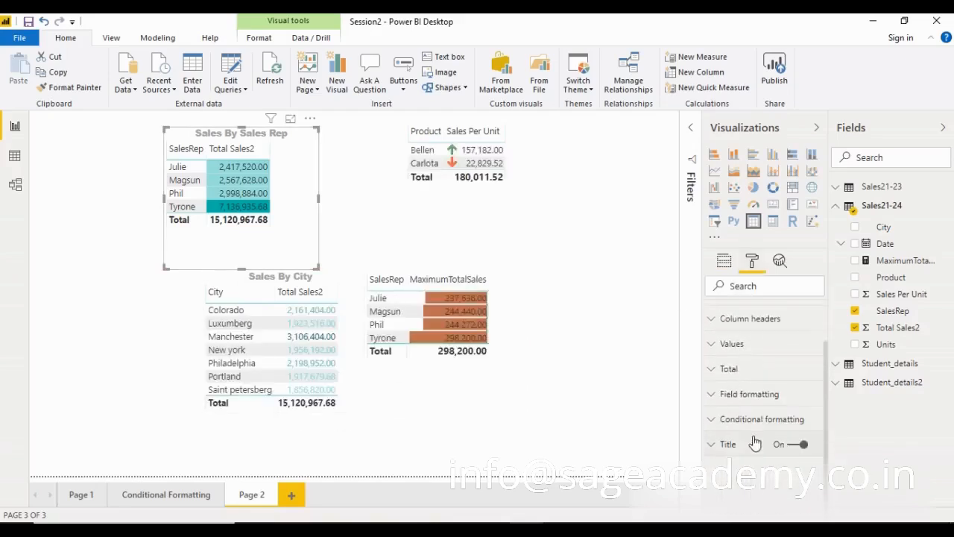
pyautogui.scroll(-2, 776, 453)
pyautogui.click(798, 450)
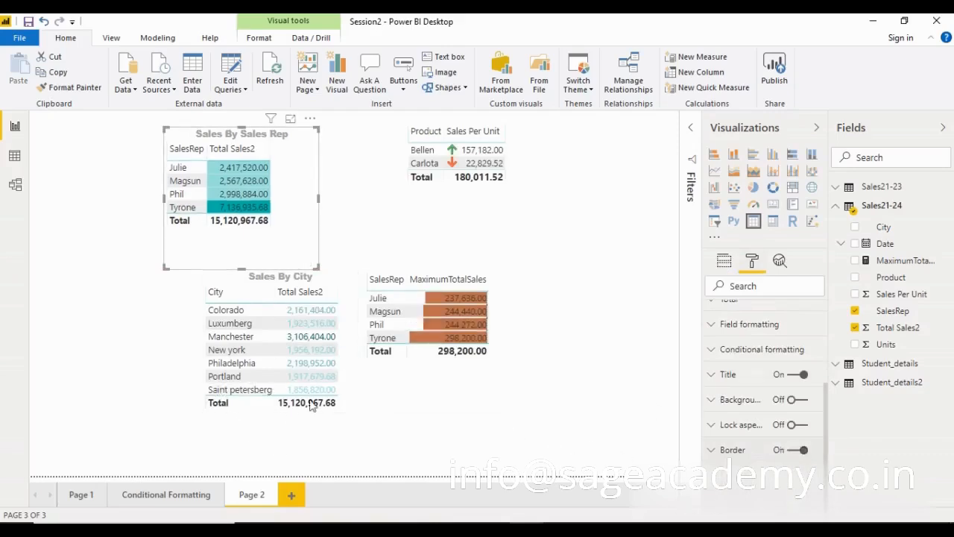
# Step: Align the Sales By City table directly beneath the Sales By Sales Rep table and turn on its border
pyautogui.moveTo(353, 290); pyautogui.dragTo(313, 298)
pyautogui.click(797, 450)
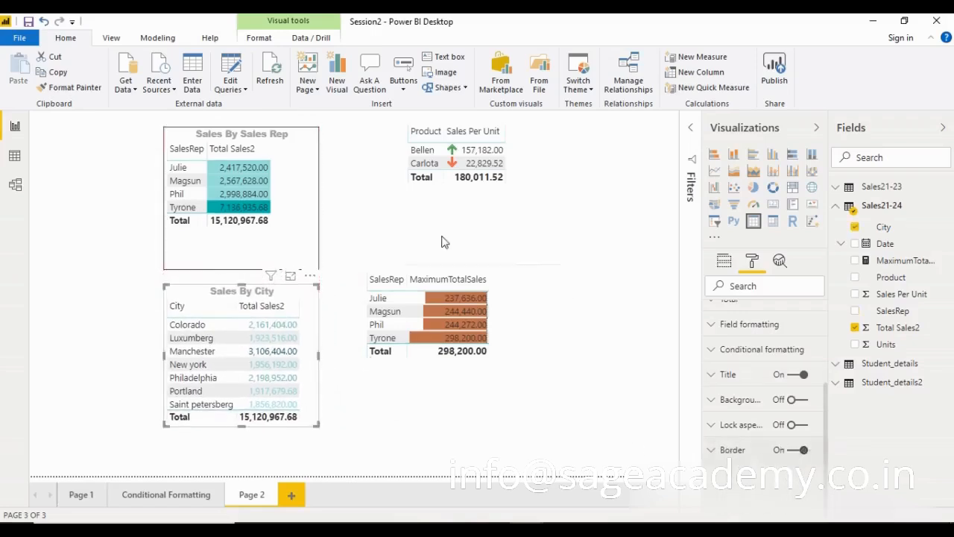
# Step: Turn on the borders of all four tables together and align the maximum-sales table directly beneath the product table
pyautogui.hotkey('ctrl', 'a')
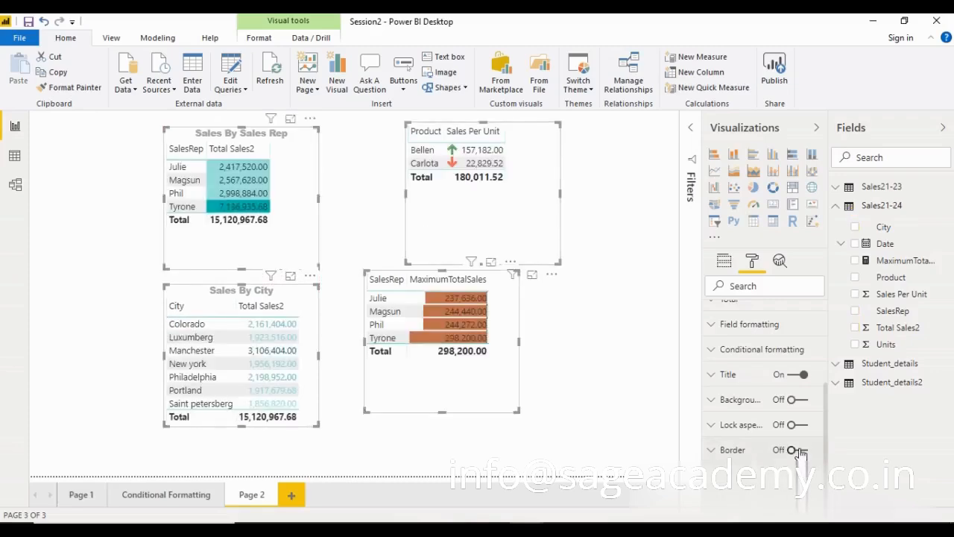
pyautogui.moveTo(513, 328); pyautogui.dragTo(555, 342)
pyautogui.click(509, 337)
pyautogui.click(601, 346)
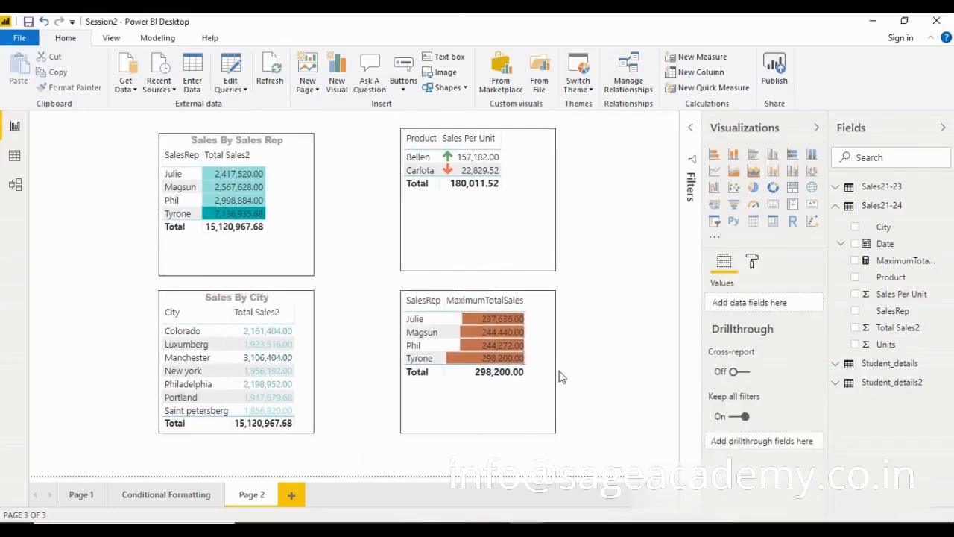
# Step: Give the maximum-sales table the title "Maximum Sales By Rep"
pyautogui.click(550, 371)
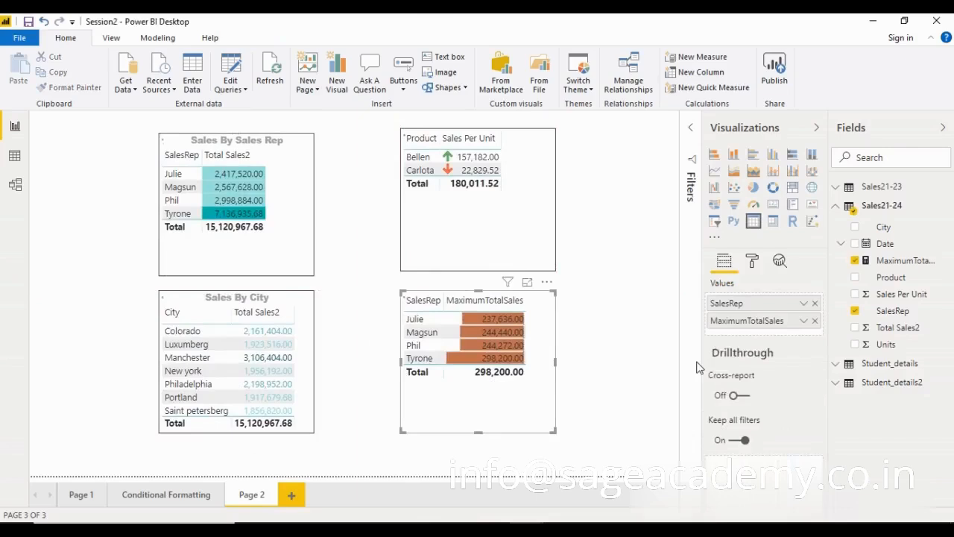
pyautogui.click(753, 260)
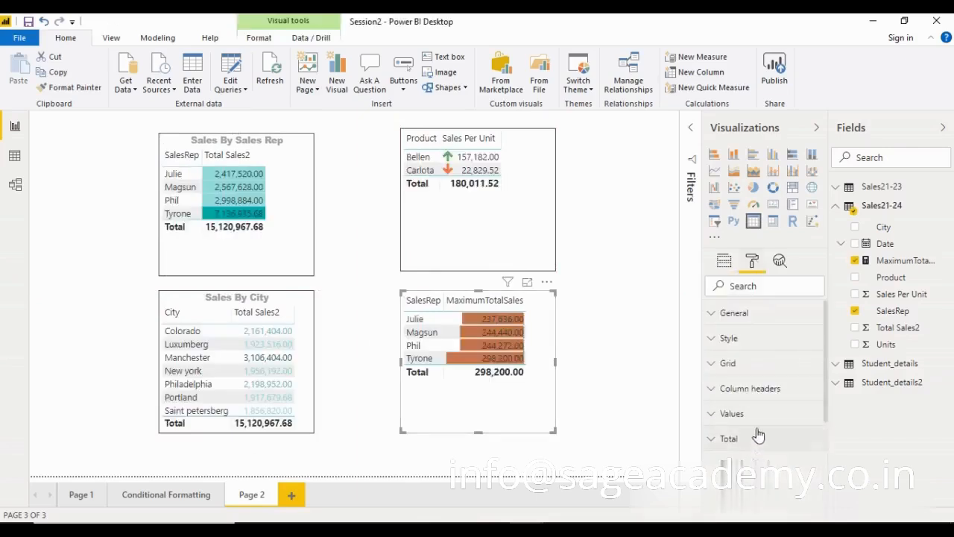
pyautogui.scroll(-3, 760, 388)
pyautogui.click(792, 370)
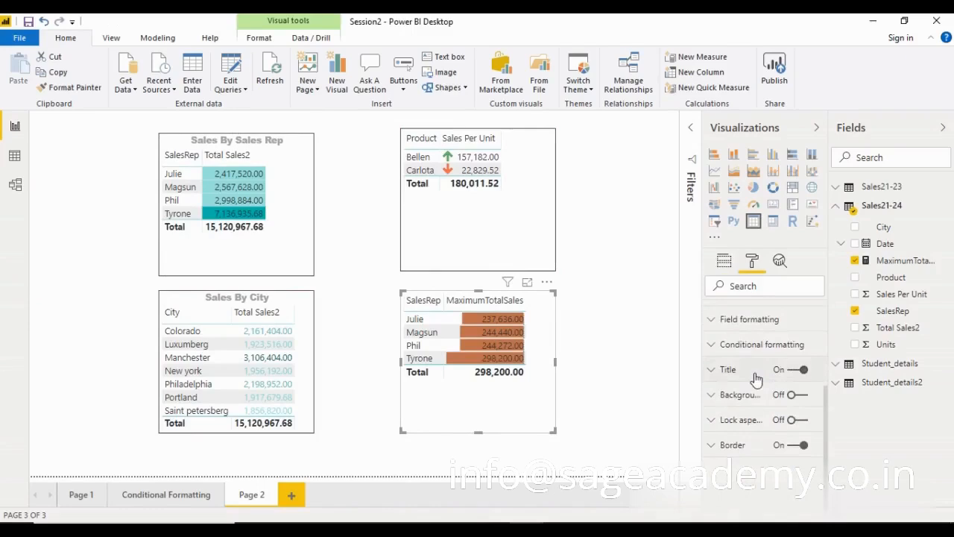
pyautogui.click(758, 379)
pyautogui.click(753, 417)
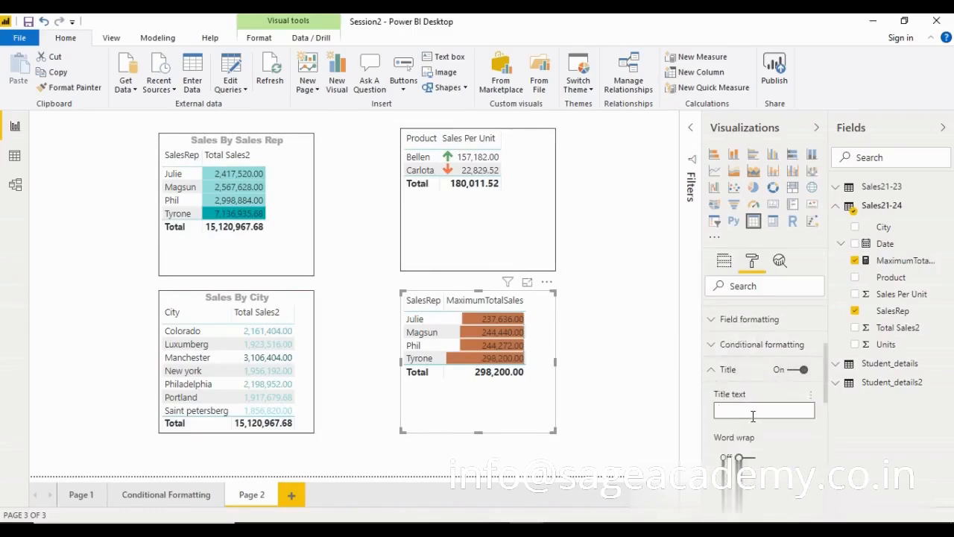
pyautogui.write('Maximum Sales By')
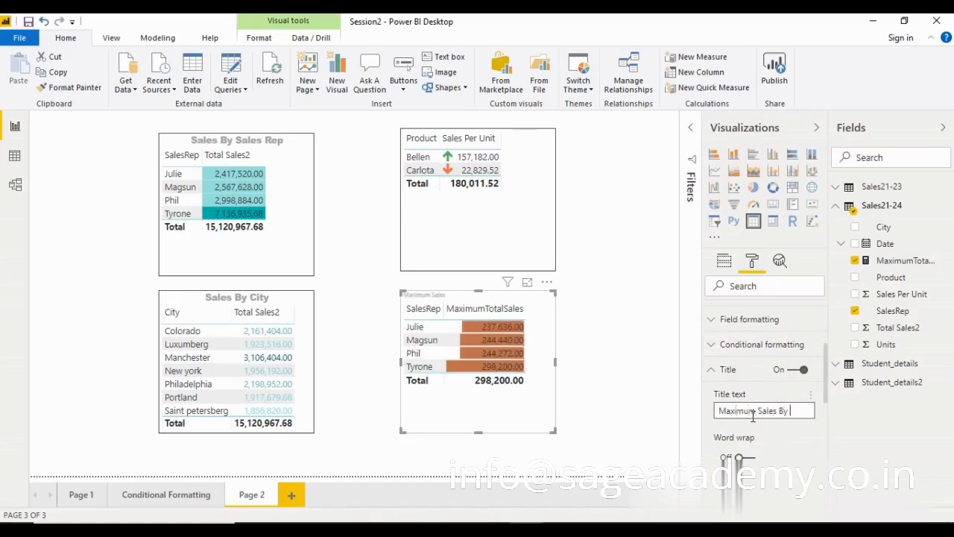
pyautogui.write('Rep')
# Step: Give the product table the title "Sales Per Unit"
pyautogui.click(552, 250)
pyautogui.click(768, 413)
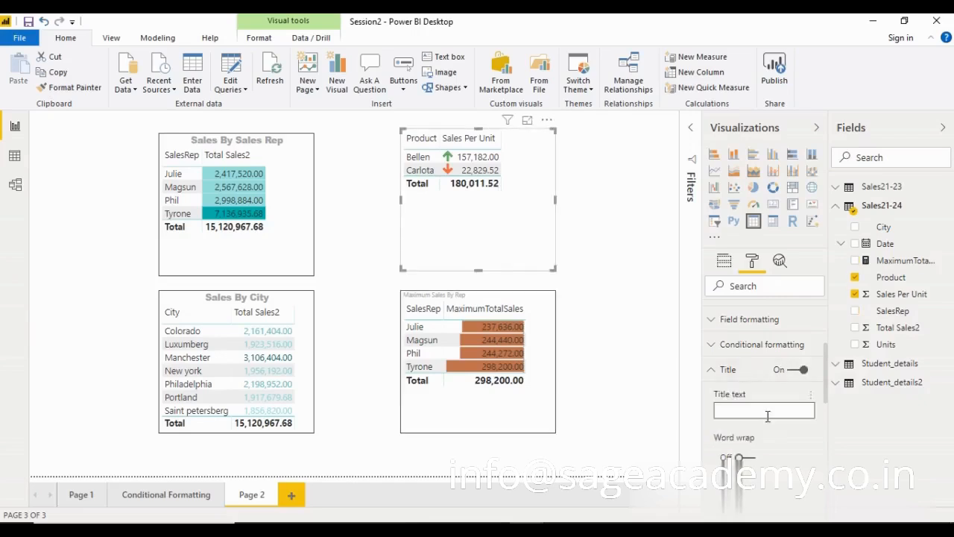
pyautogui.write('Sales Per Unit')
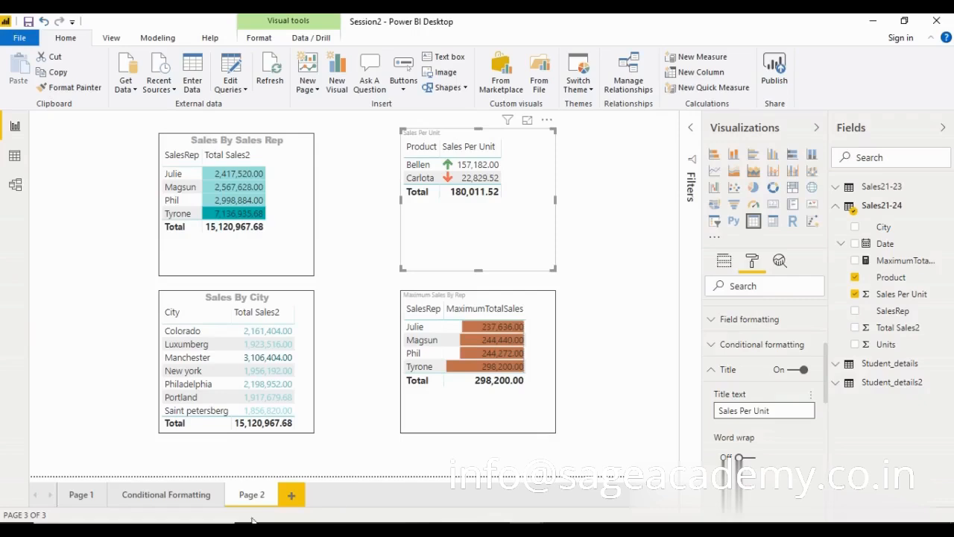
# Step: Rename the report page Page 2 as "Reports"
pyautogui.rightClick(253, 495)
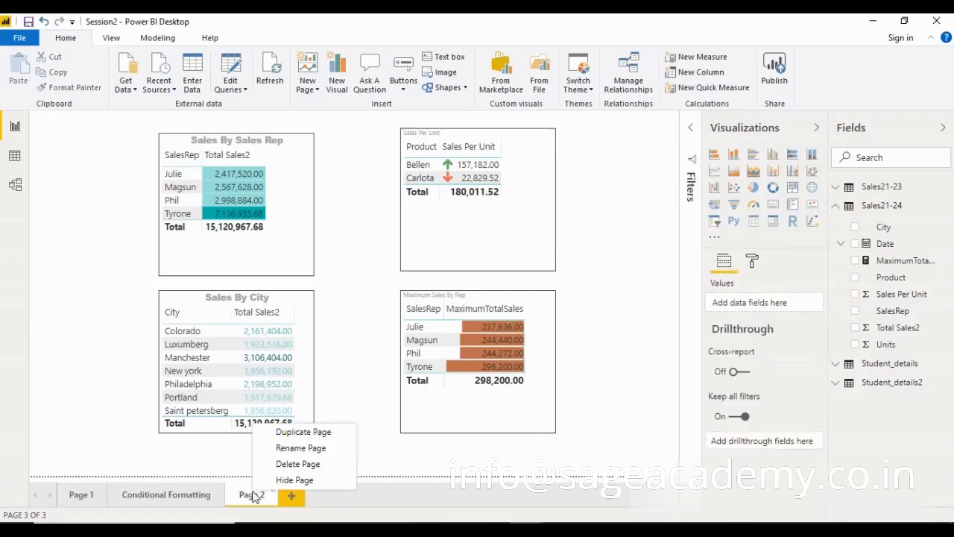
pyautogui.click(302, 448)
pyautogui.write('Reports')
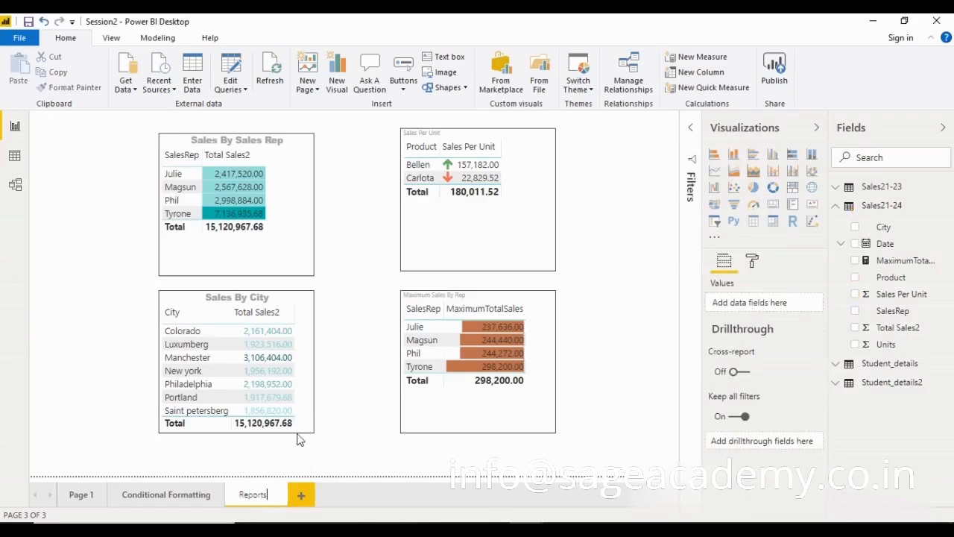
pyautogui.press('Return')
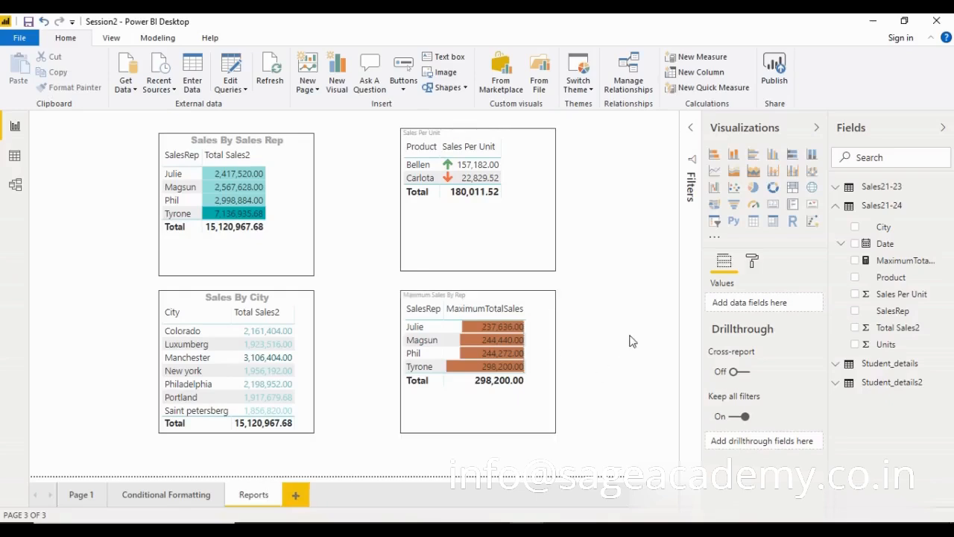